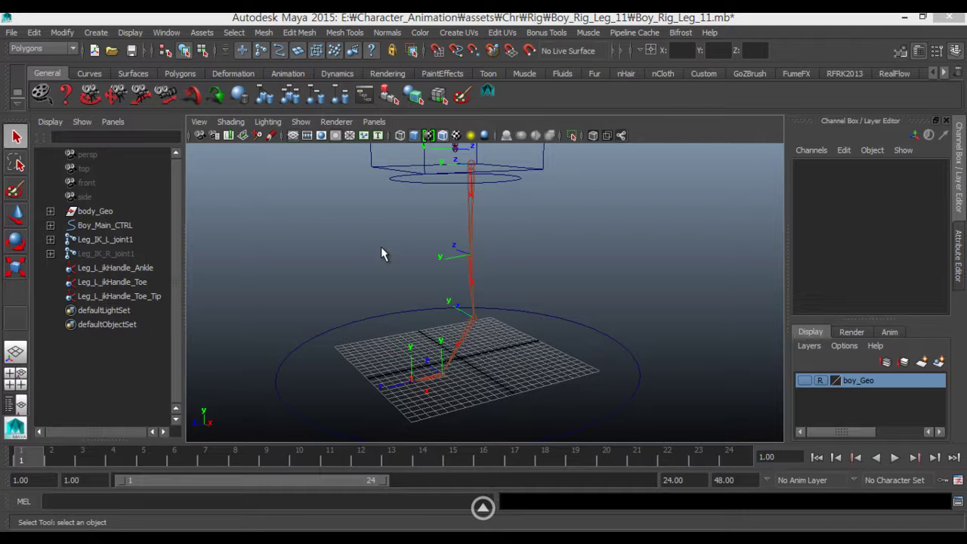
Group the ankle, toe and toe-tip IK handles into nested group1, group2 and group3
click(117, 271)
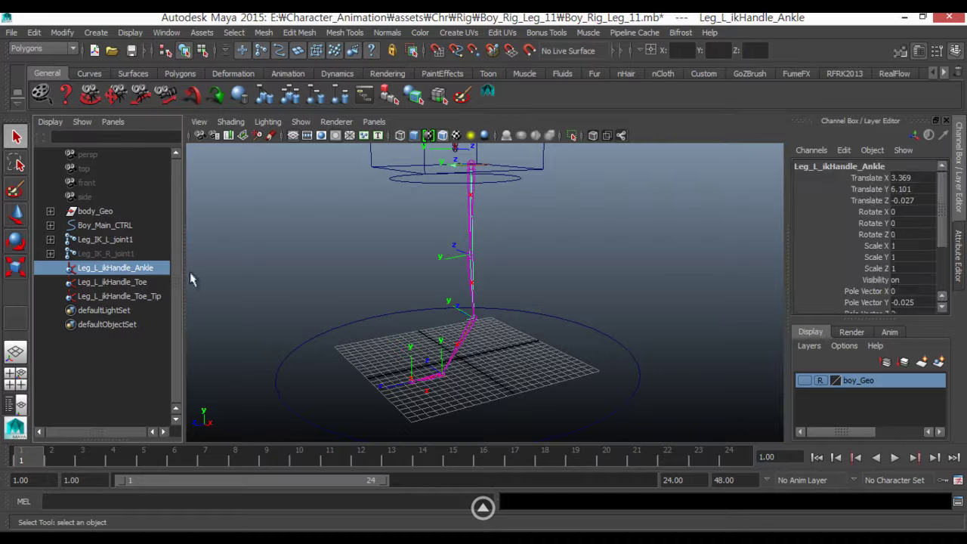
key(w)
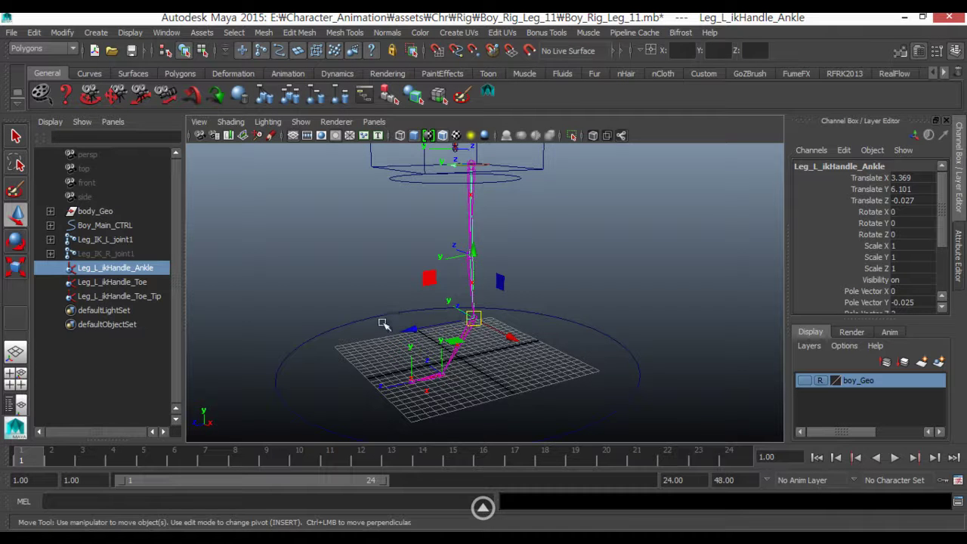
alt+drag(377, 318, 363, 313)
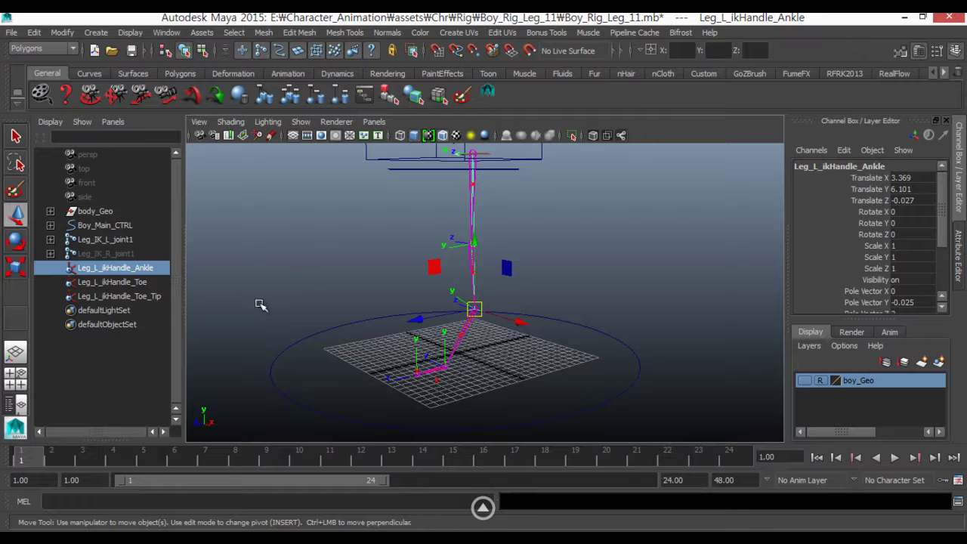
key(ctrl+g)
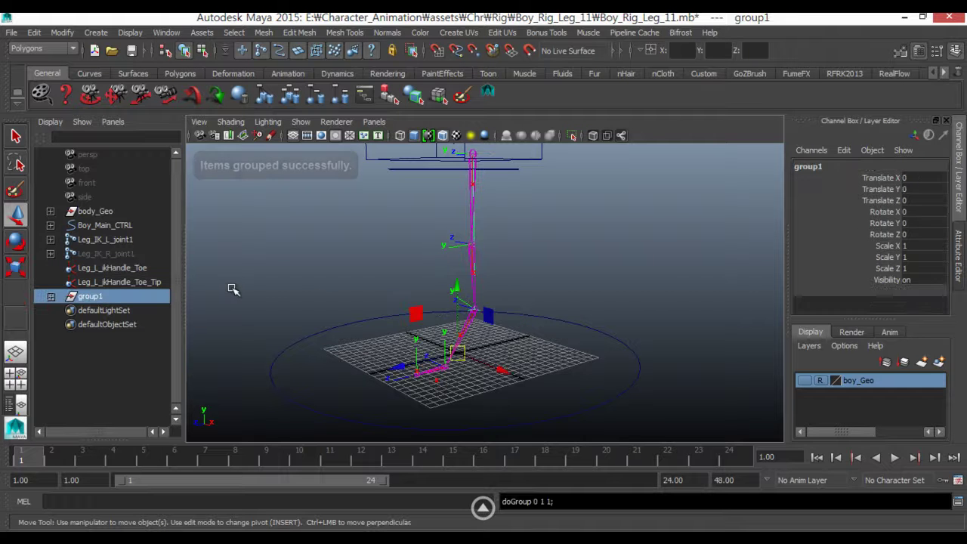
click(52, 298)
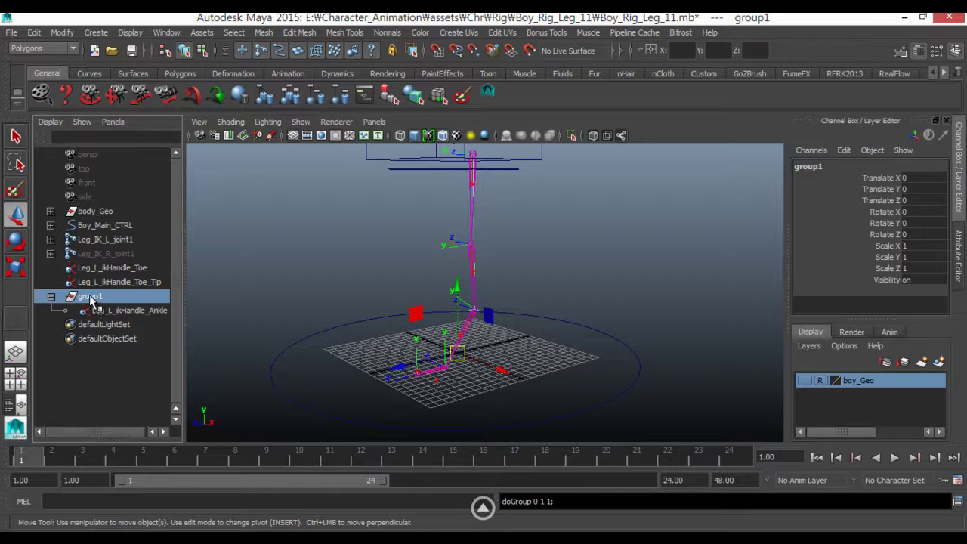
ctrl+click(115, 268)
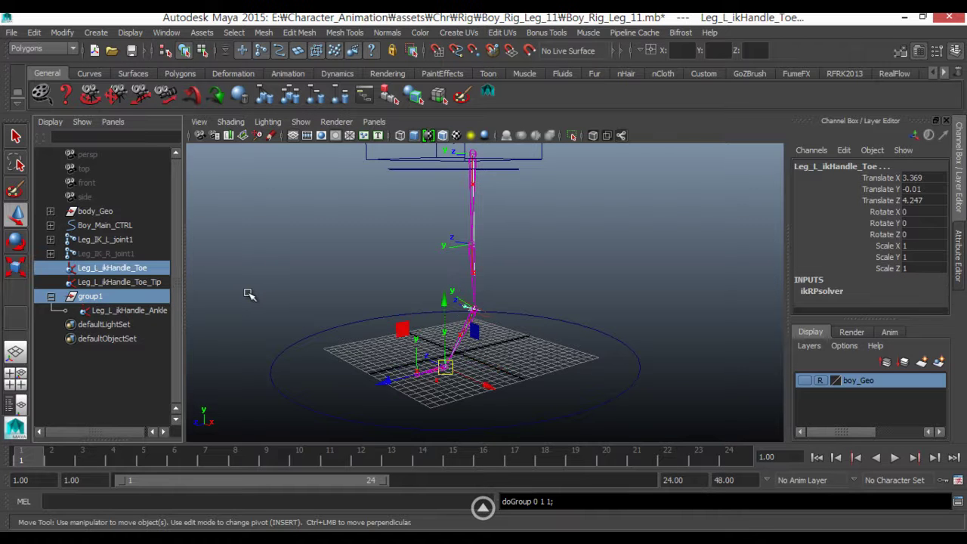
key(ctrl+g)
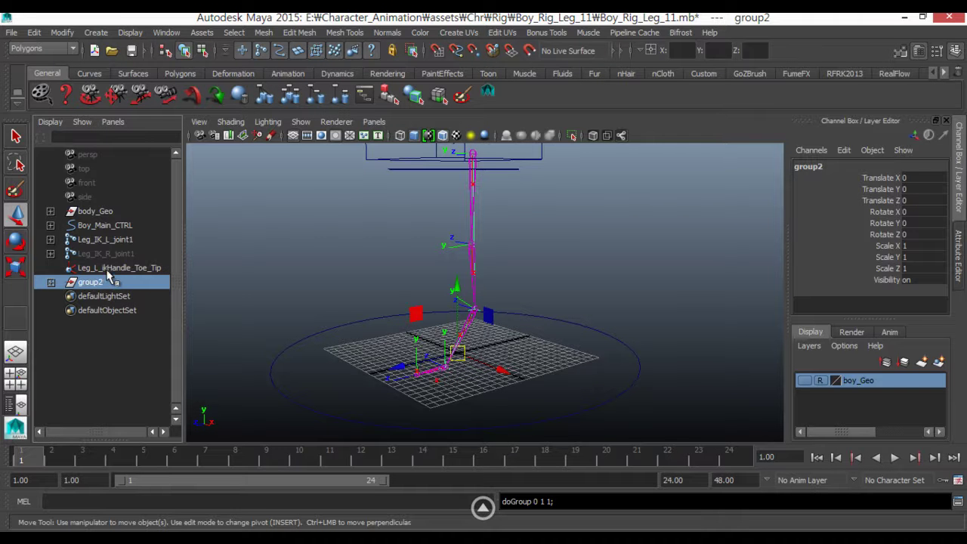
ctrl+click(111, 269)
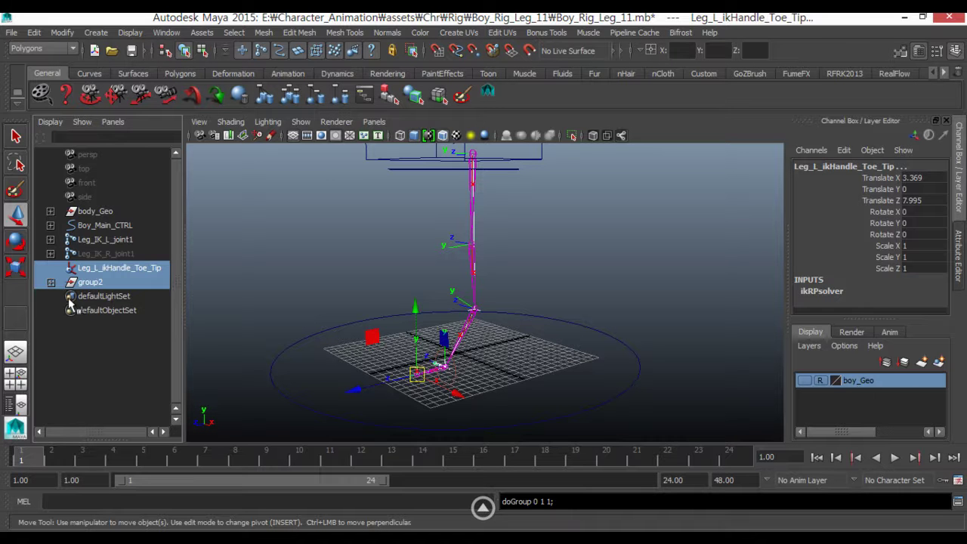
key(ctrl+g)
Expand the group3 > group2 > group1 hierarchy and check each group and handle
click(51, 269)
click(64, 282)
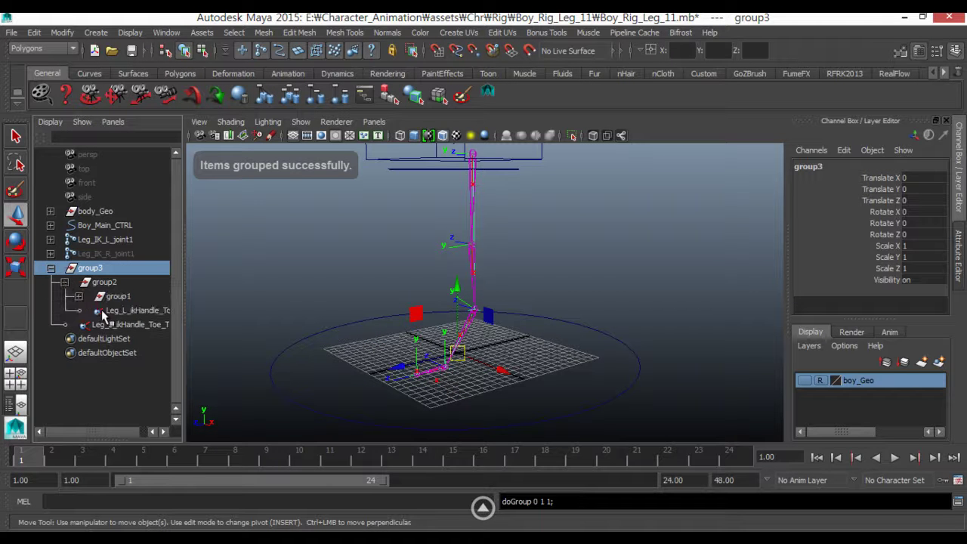
click(79, 296)
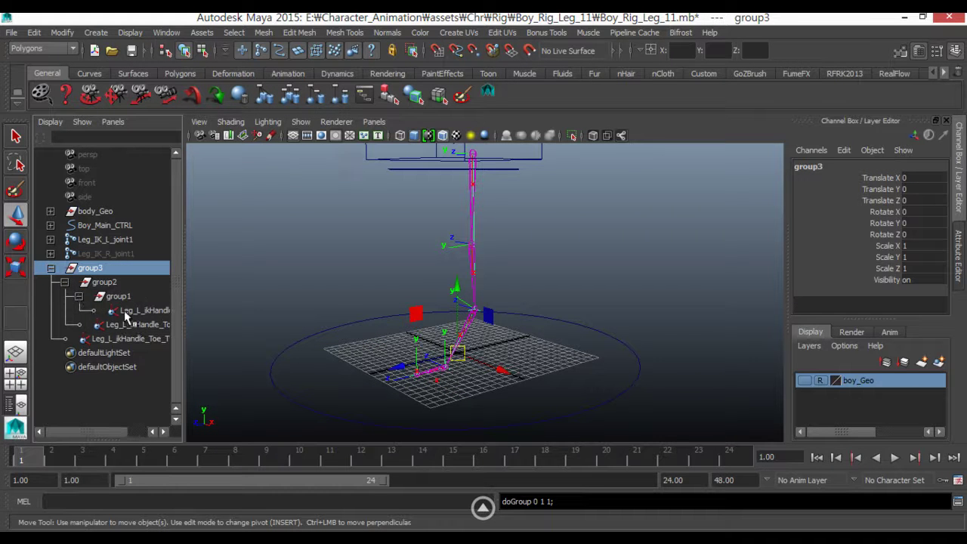
click(125, 310)
click(111, 298)
click(123, 311)
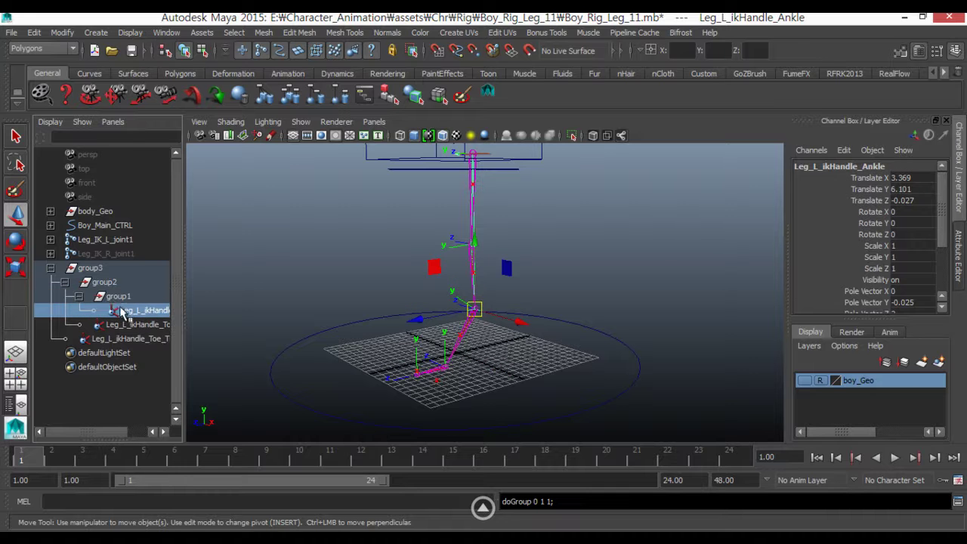
click(106, 284)
click(124, 324)
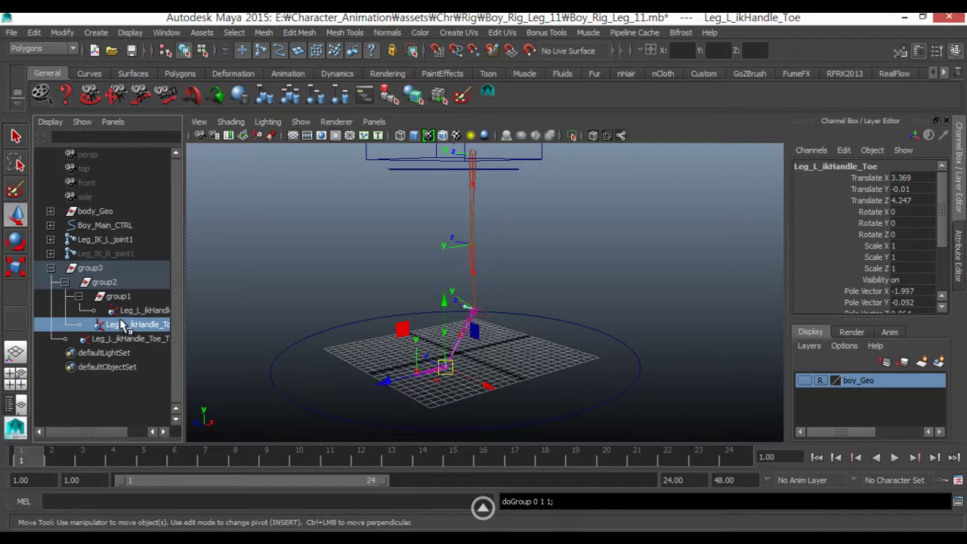
click(91, 269)
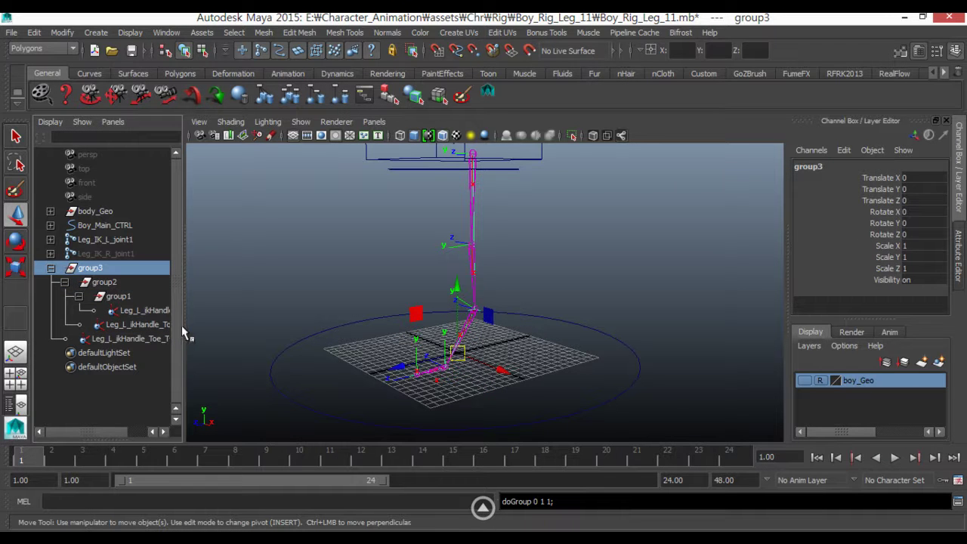
Widen the Outliner, then test-move group3 and undo the move
drag(185, 324, 226, 324)
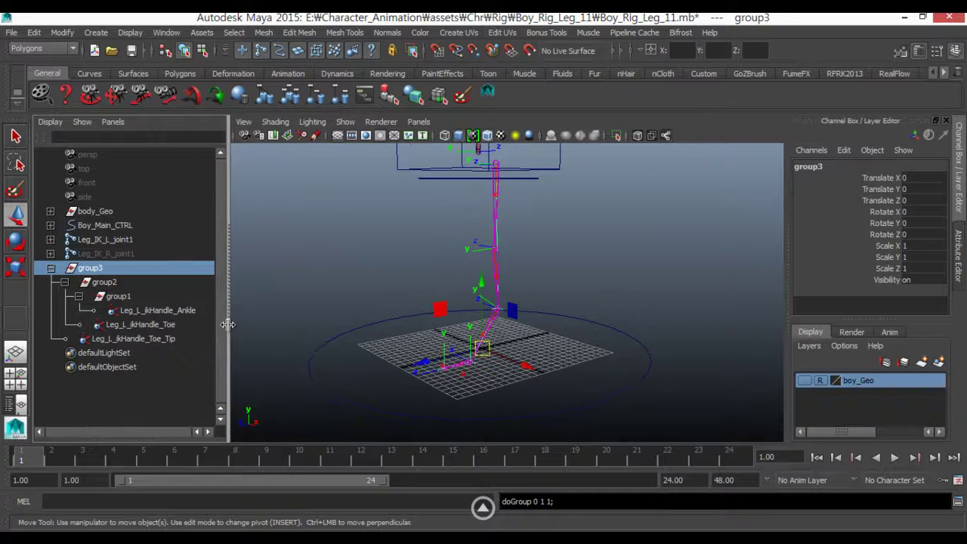
click(135, 309)
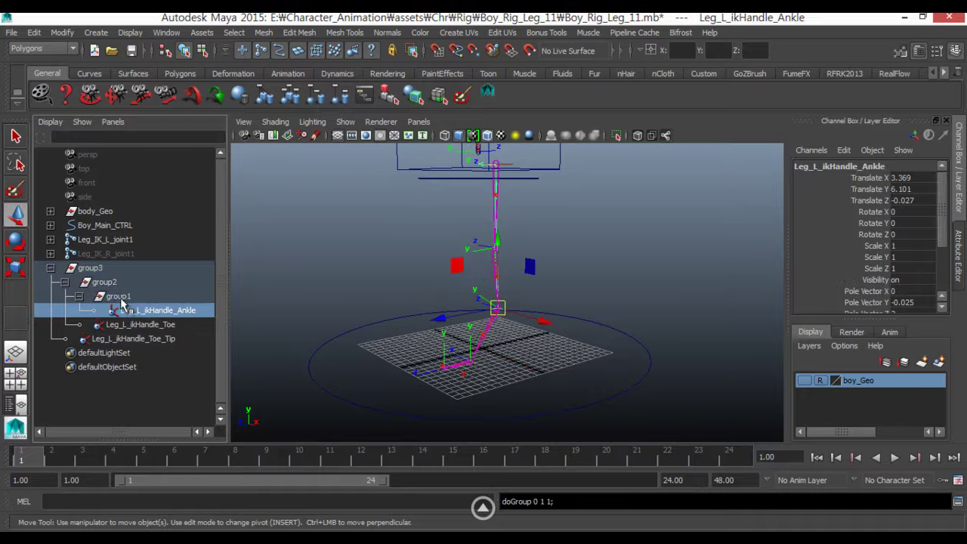
click(90, 268)
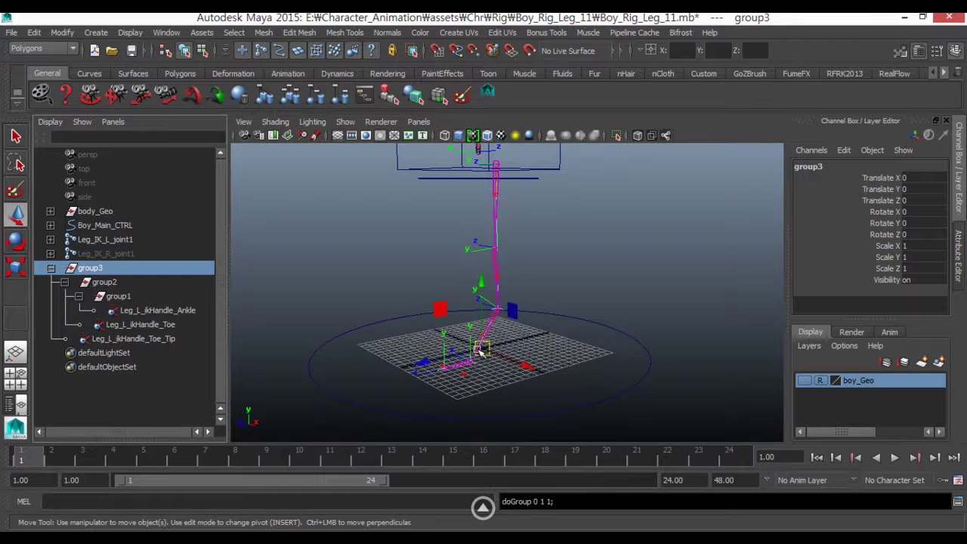
drag(480, 351, 412, 302)
key(ctrl+z)
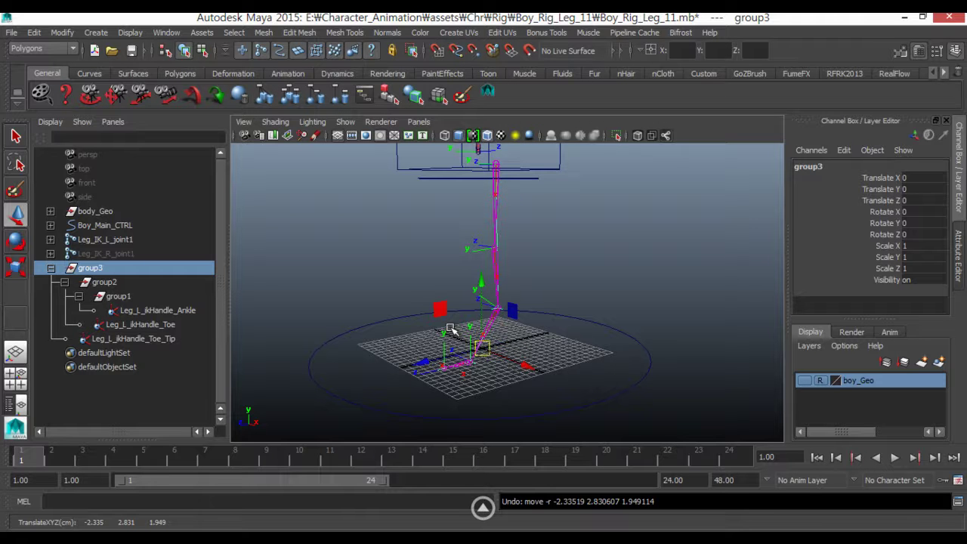
Move group3's pivot up to the ankle joint
key(Insert)
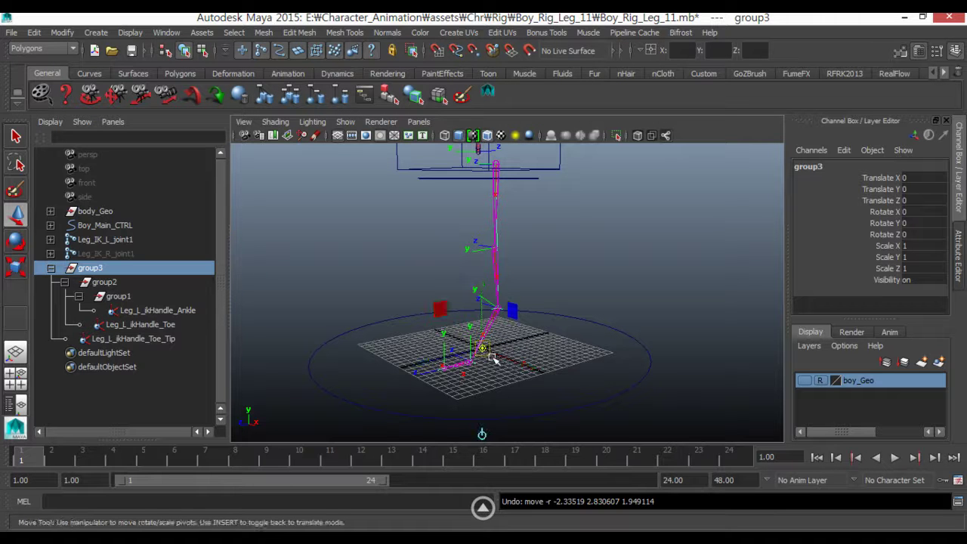
click(484, 354)
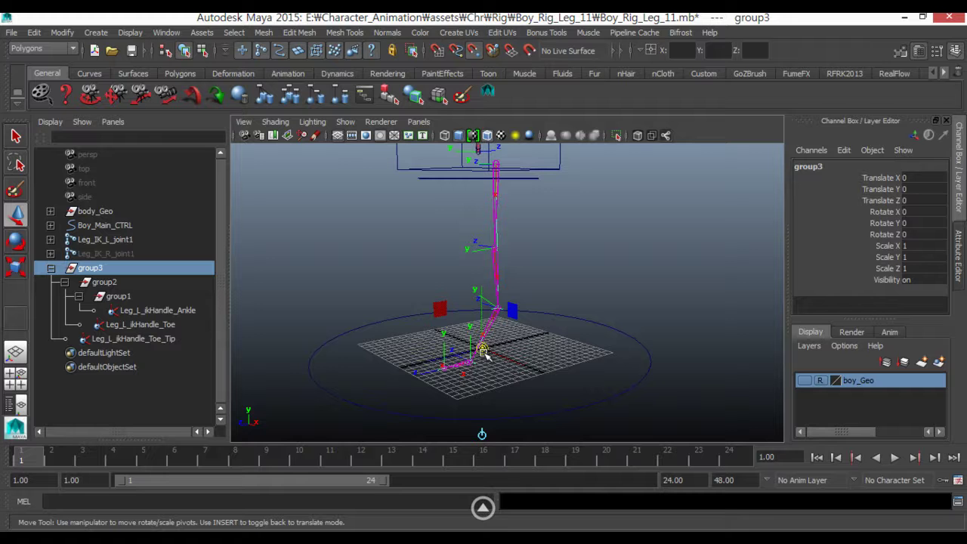
drag(484, 354, 492, 318)
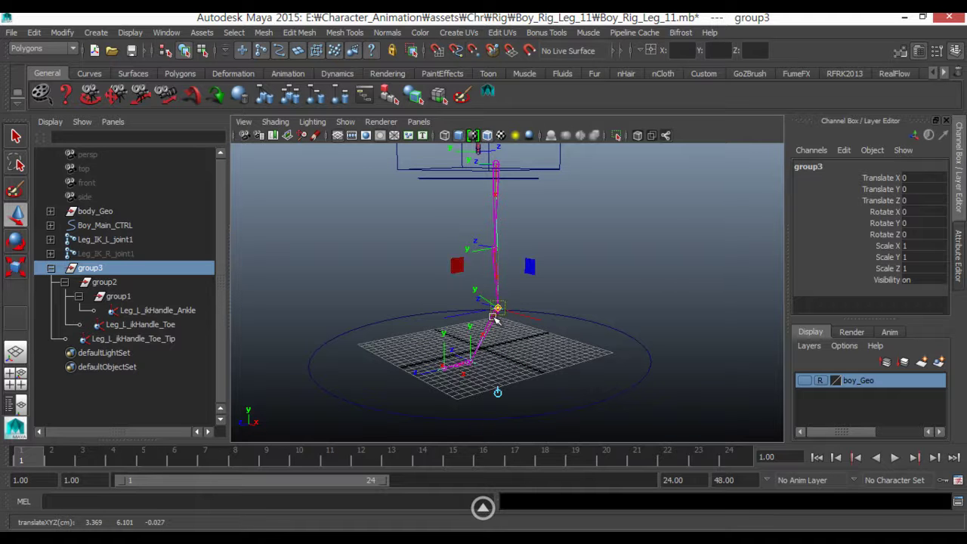
key(Insert)
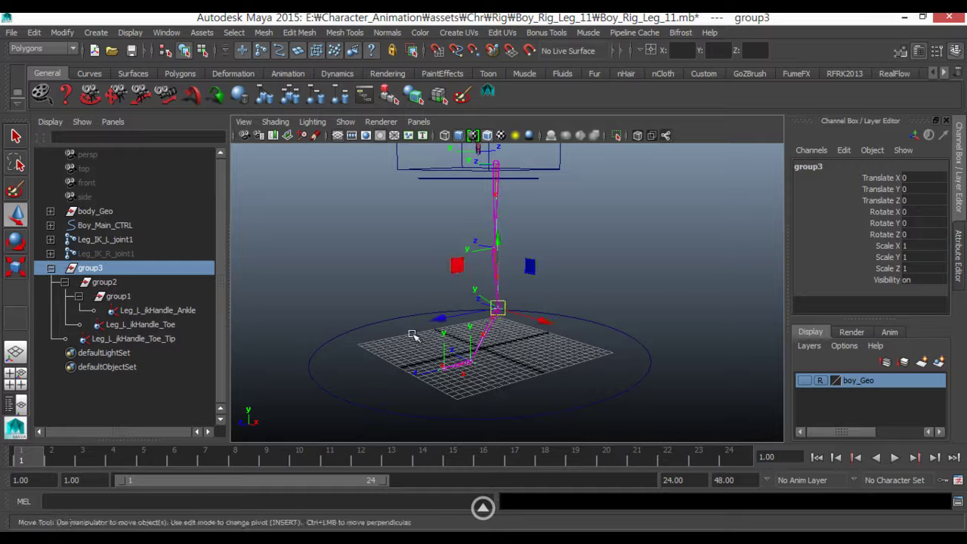
Snap group2's pivot onto the ankle joint with point snapping
click(98, 284)
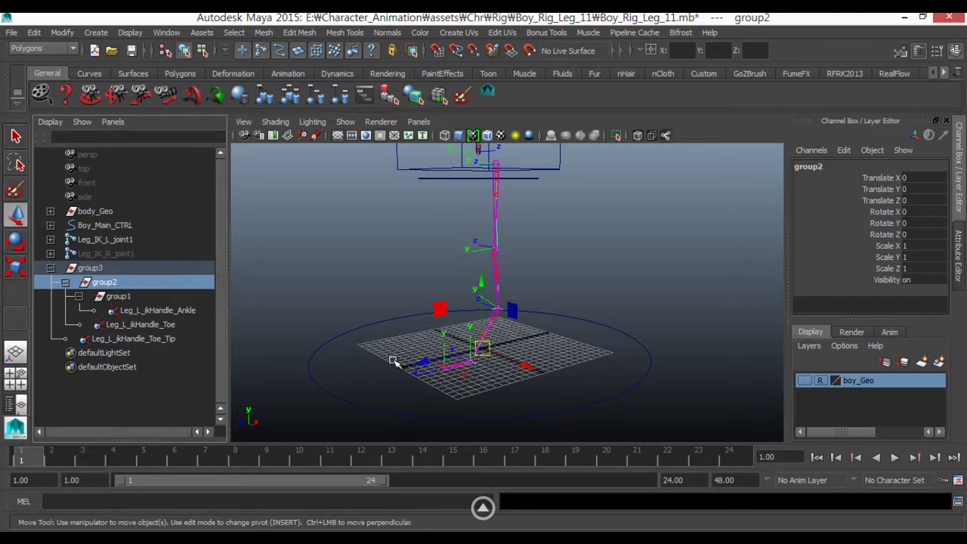
key(Insert)
key(v)
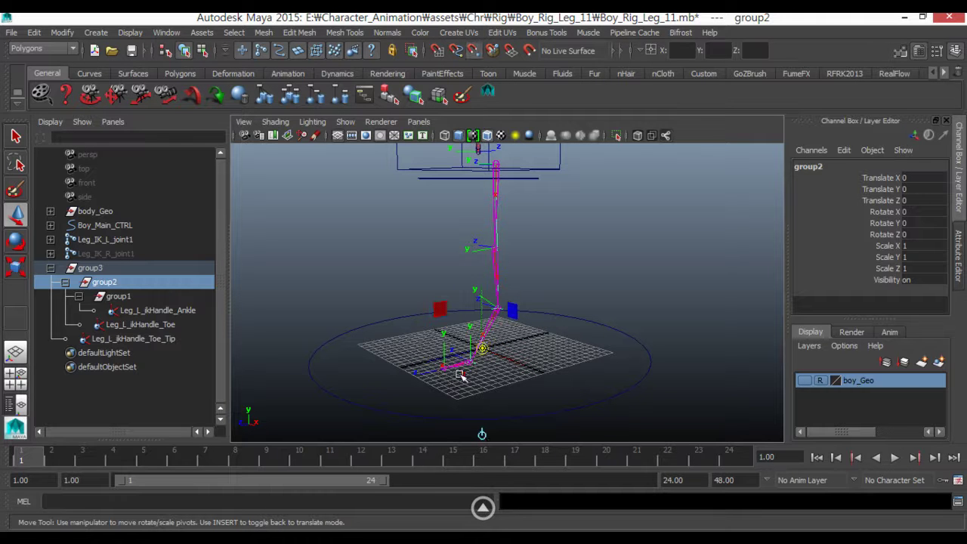
drag(480, 353, 453, 367)
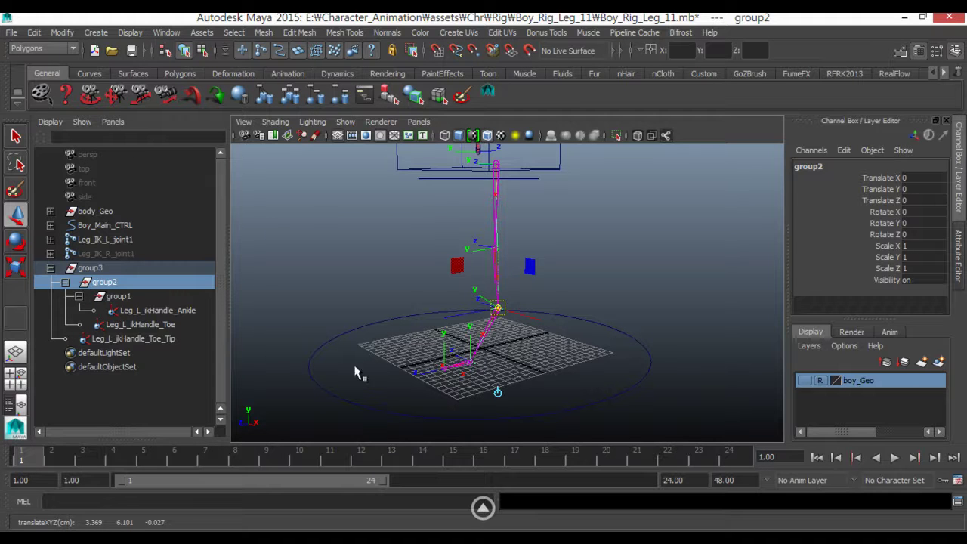
key(Insert)
Move group1's pivot to the toe joint
click(118, 297)
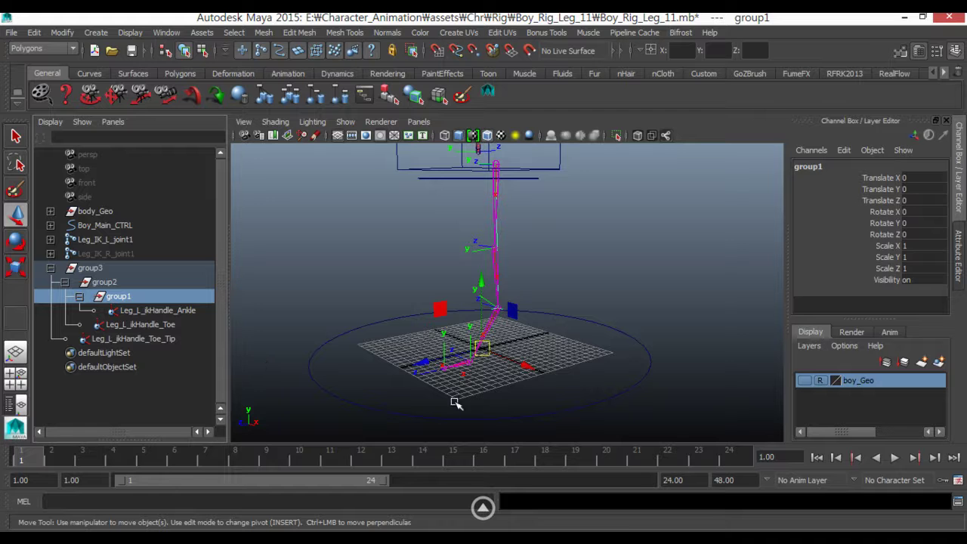
key(Insert)
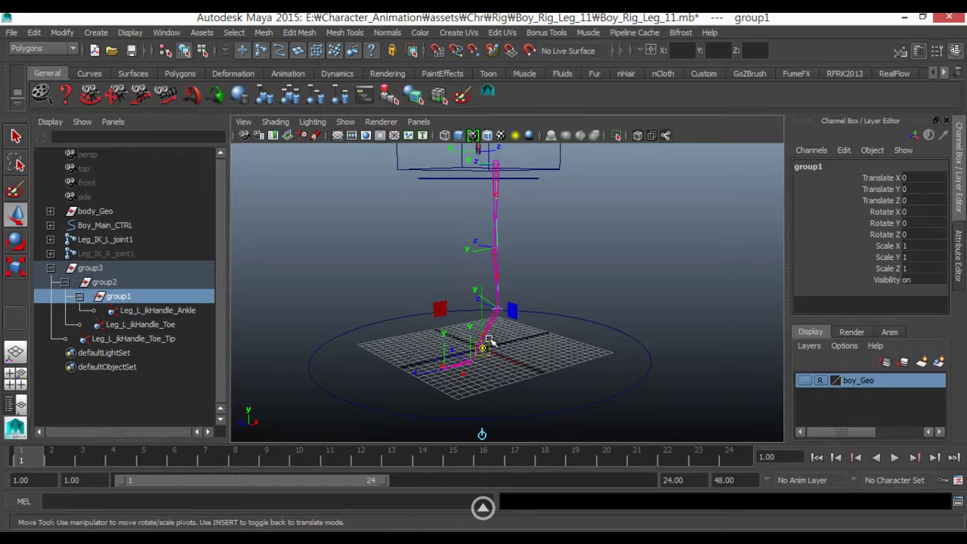
drag(482, 347, 472, 360)
key(Insert)
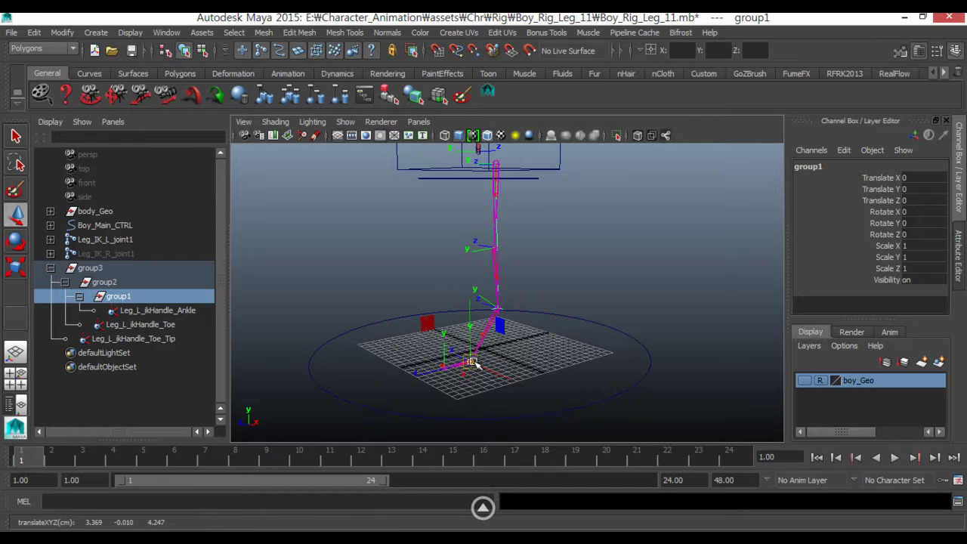
mouse_move(336, 364)
alt+mouse_down()
mouse_move(355, 375)
mouse_move(442, 371)
alt+mouse_up()
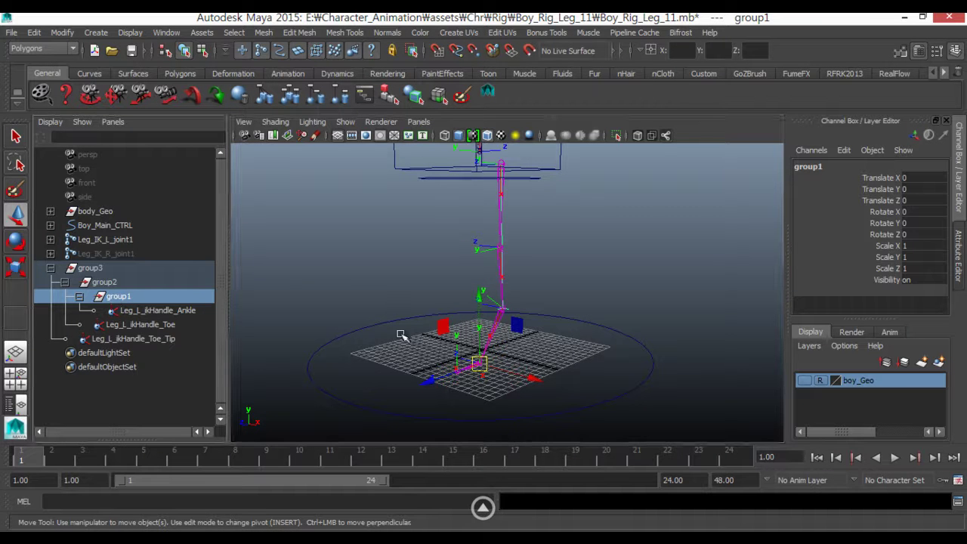
click(106, 283)
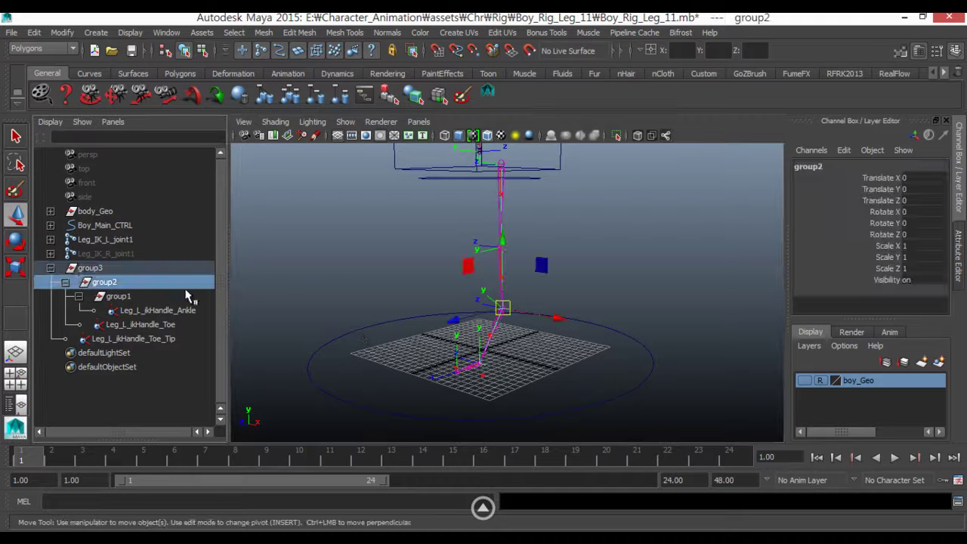
click(90, 268)
drag(497, 310, 480, 293)
key(ctrl+z)
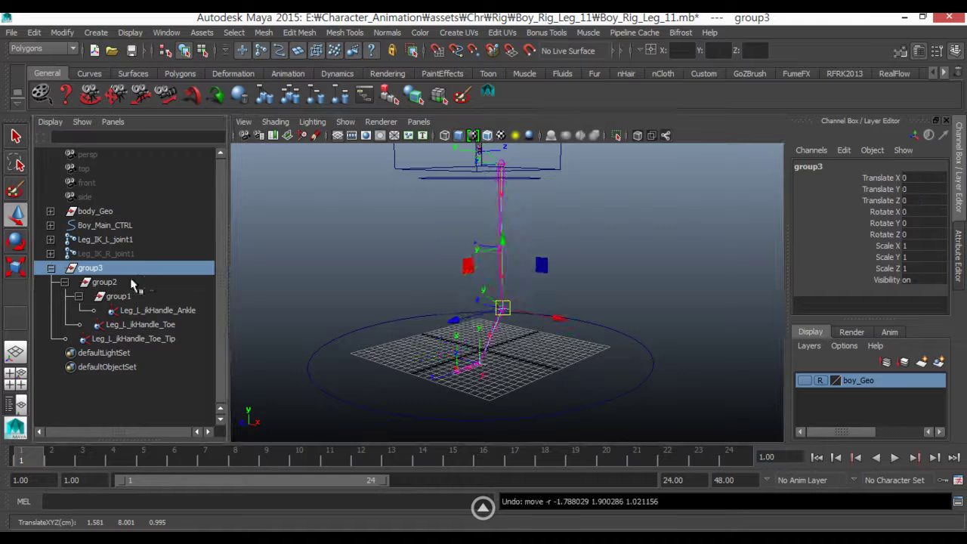
click(104, 282)
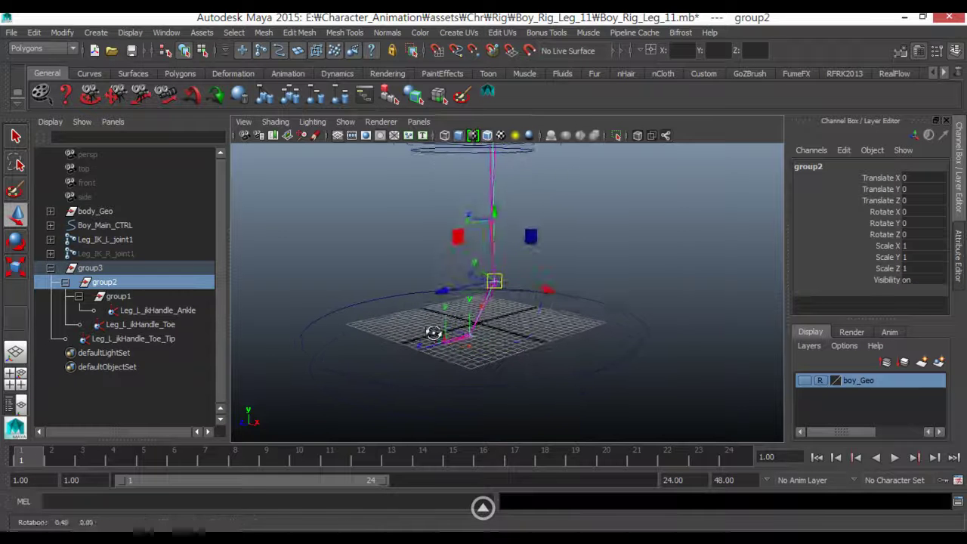
key(e)
mouse_move(452, 279)
mouse_down()
mouse_move(460, 299)
mouse_move(419, 269)
mouse_move(441, 211)
mouse_move(443, 222)
mouse_up()
key(ctrl+z)
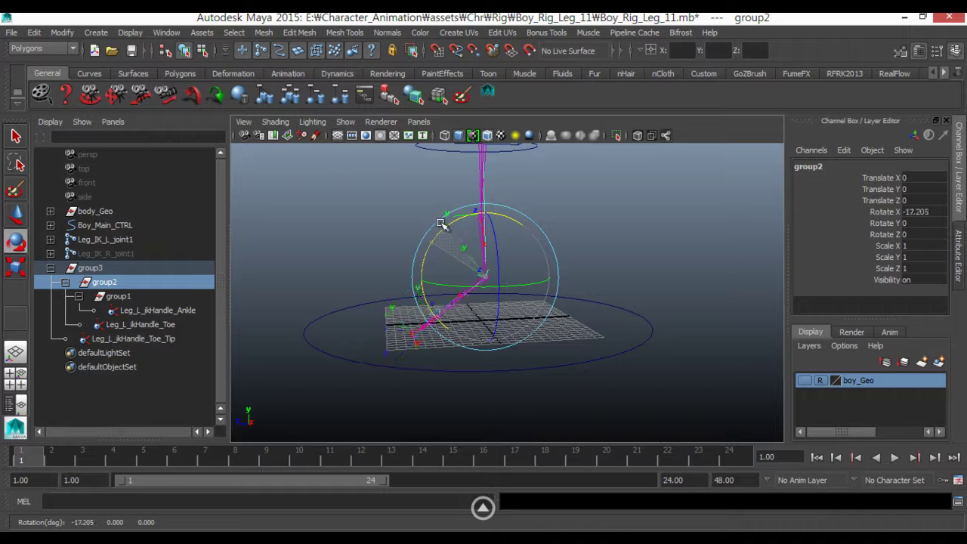
key(ctrl+z)
click(121, 297)
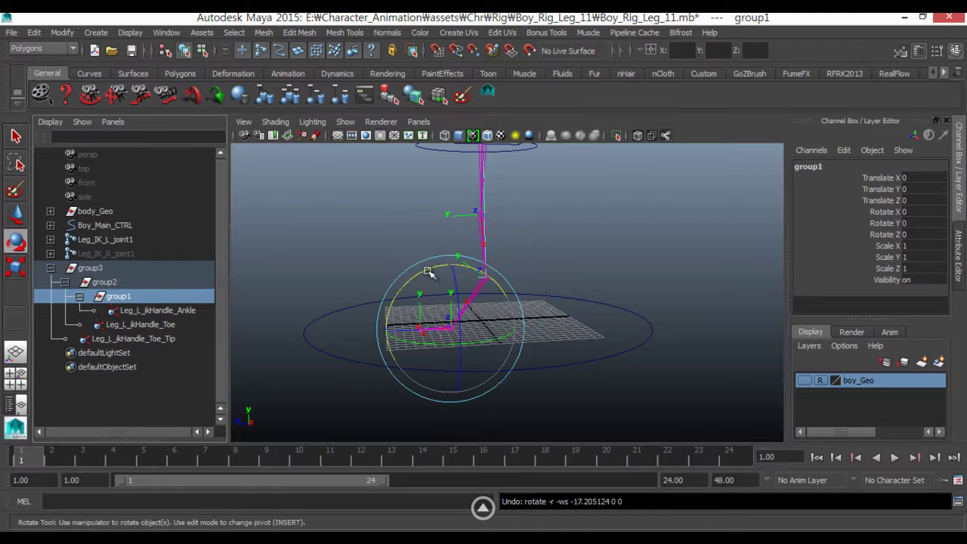
mouse_move(425, 275)
mouse_down()
mouse_move(421, 299)
mouse_move(428, 283)
mouse_up()
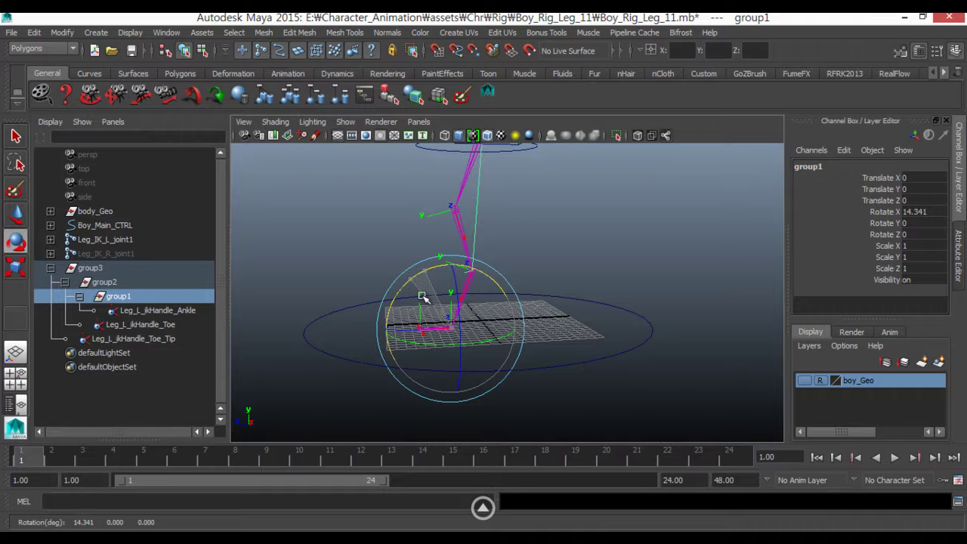
key(ctrl+z)
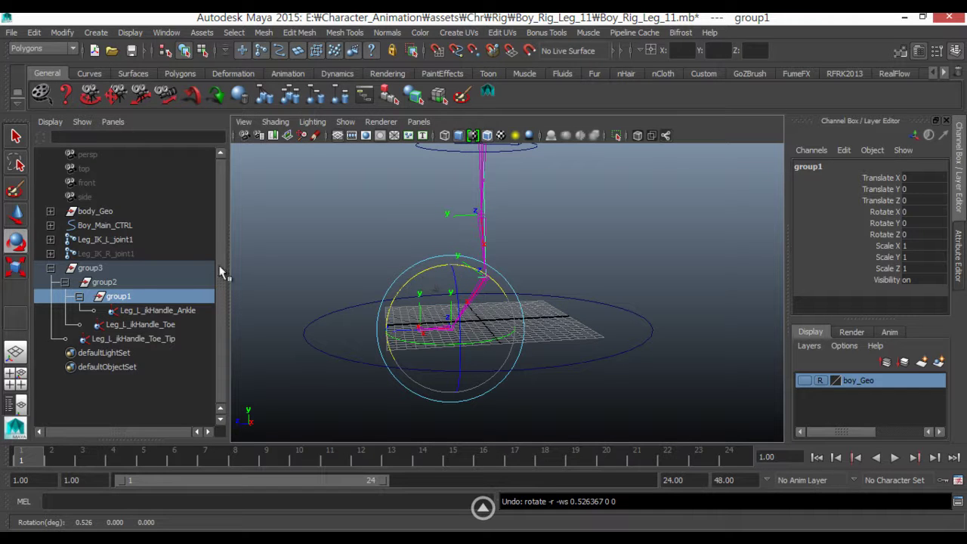
click(110, 282)
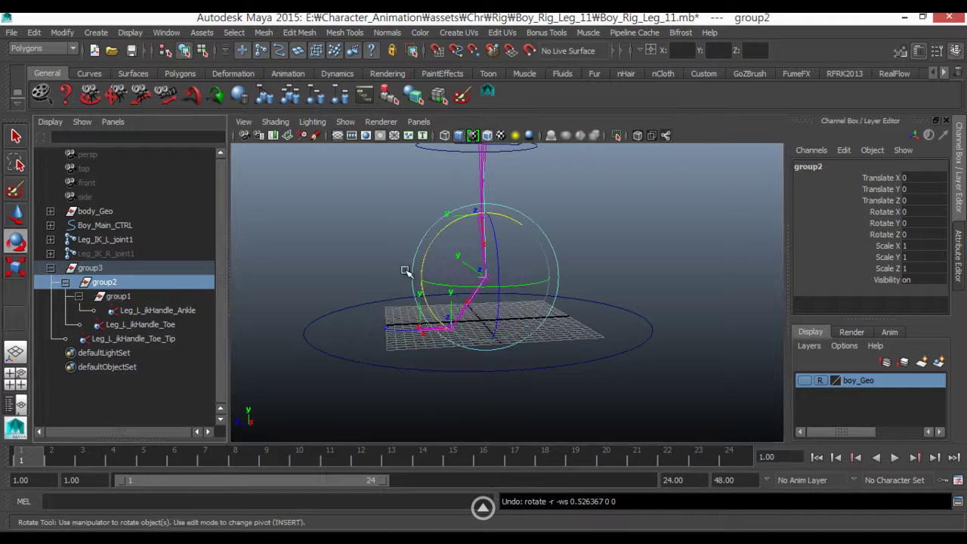
click(84, 270)
key(Down)
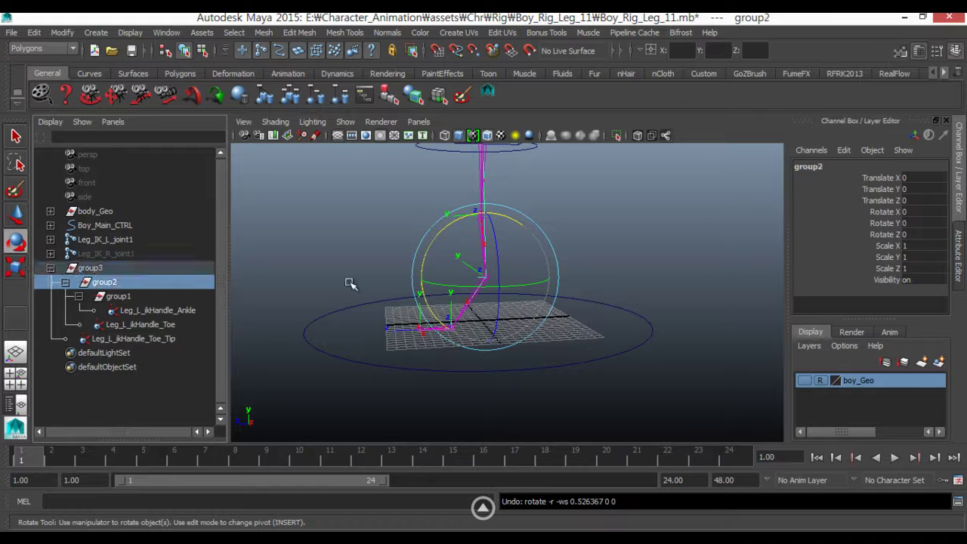
Move group2's pivot to the ball of the foot and group1's pivot to the toe tip
key(w)
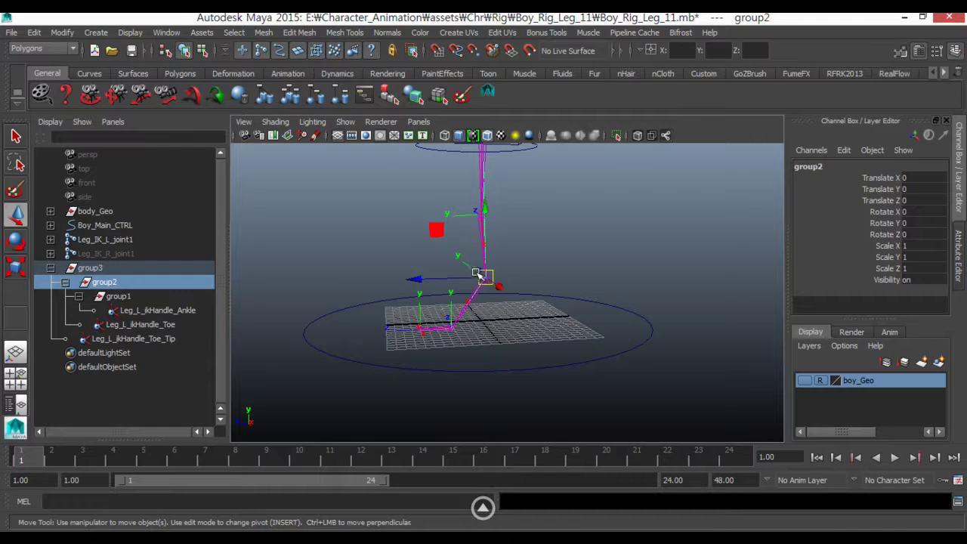
key(Insert)
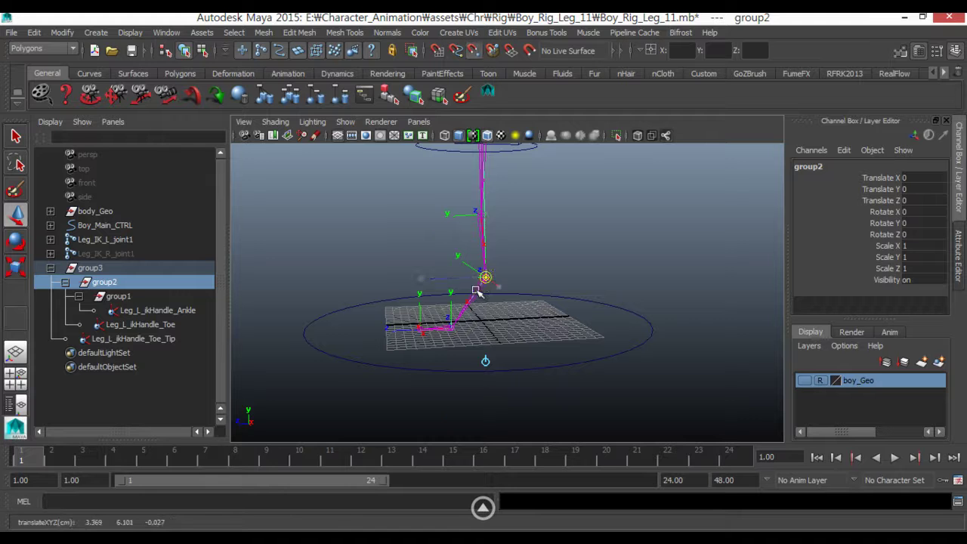
drag(483, 281, 453, 297)
key(Down)
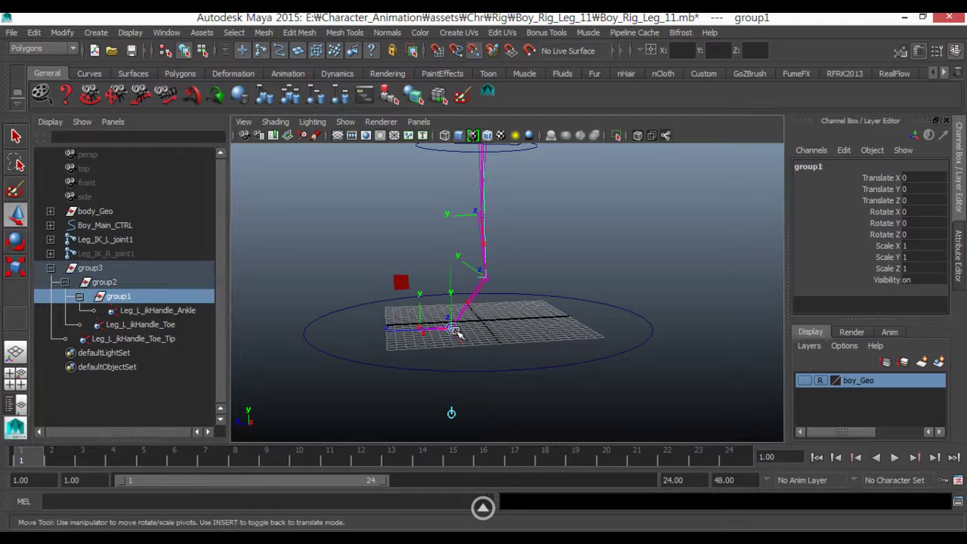
key(Insert)
drag(335, 340, 342, 336)
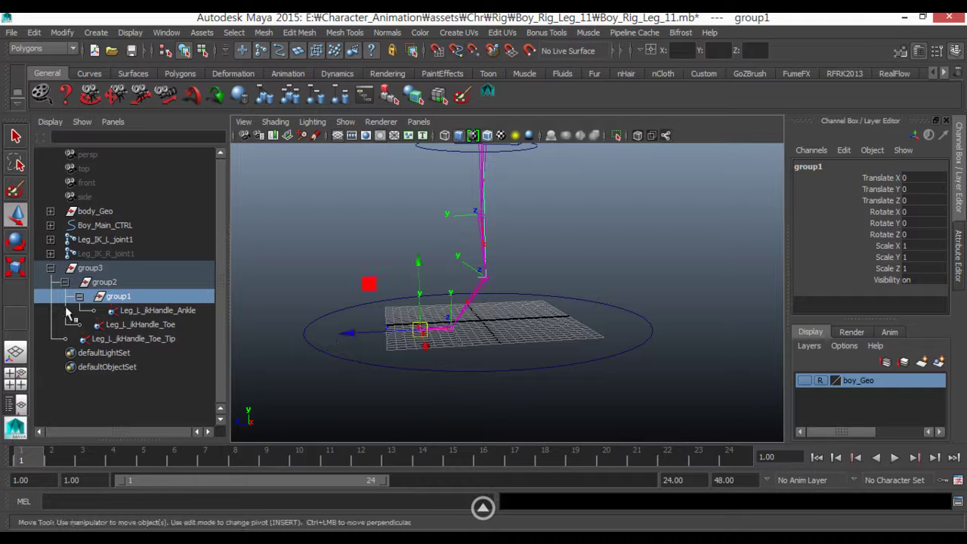
Check each group's pivot, then test-rotate group2 around the ball and undo
click(85, 271)
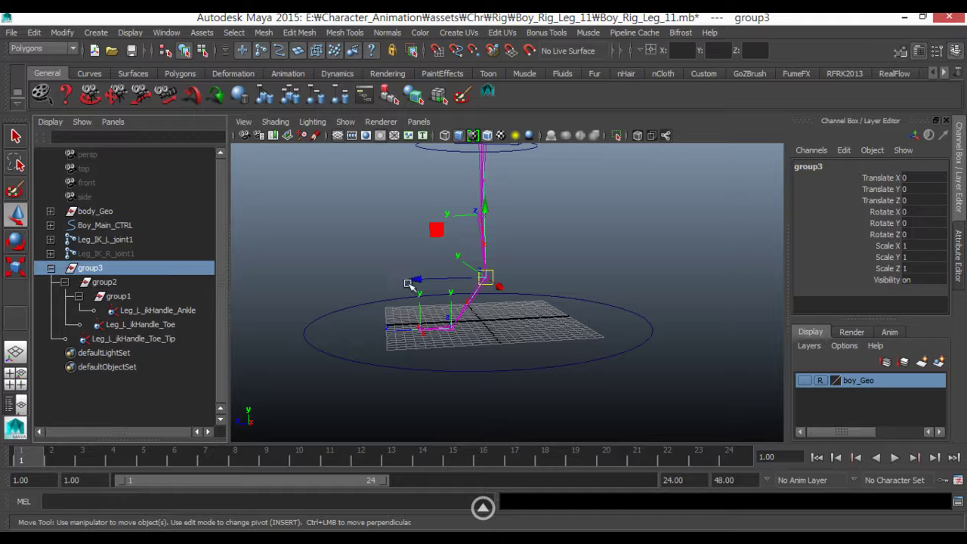
click(102, 284)
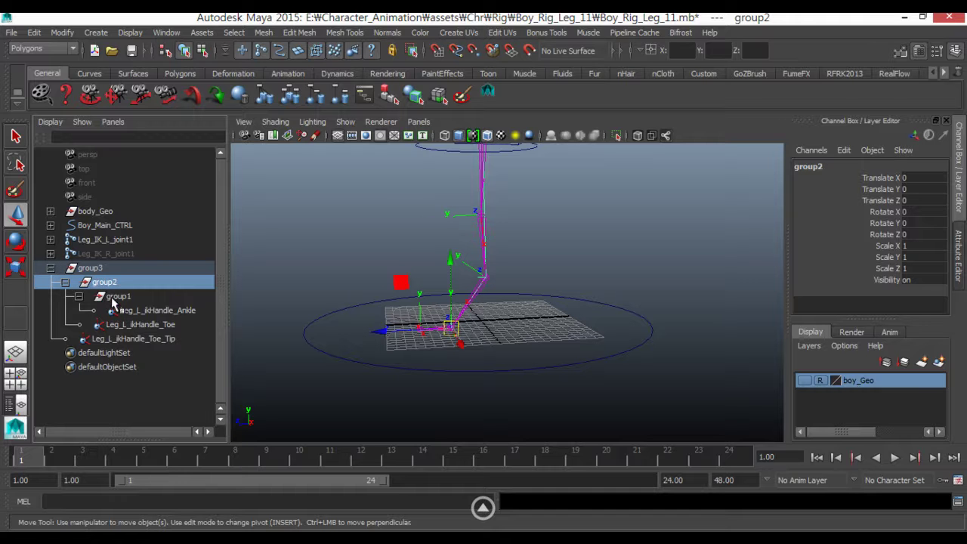
click(112, 298)
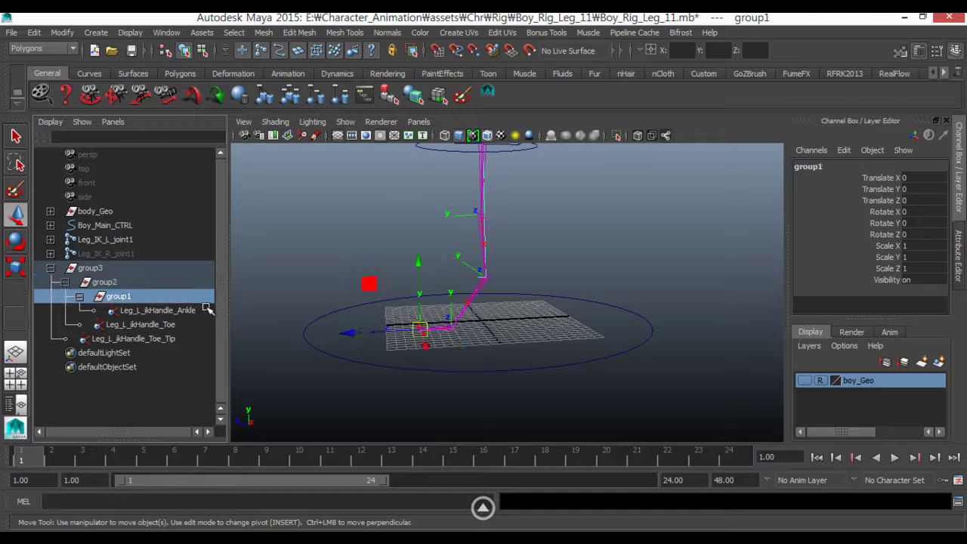
click(129, 283)
key(e)
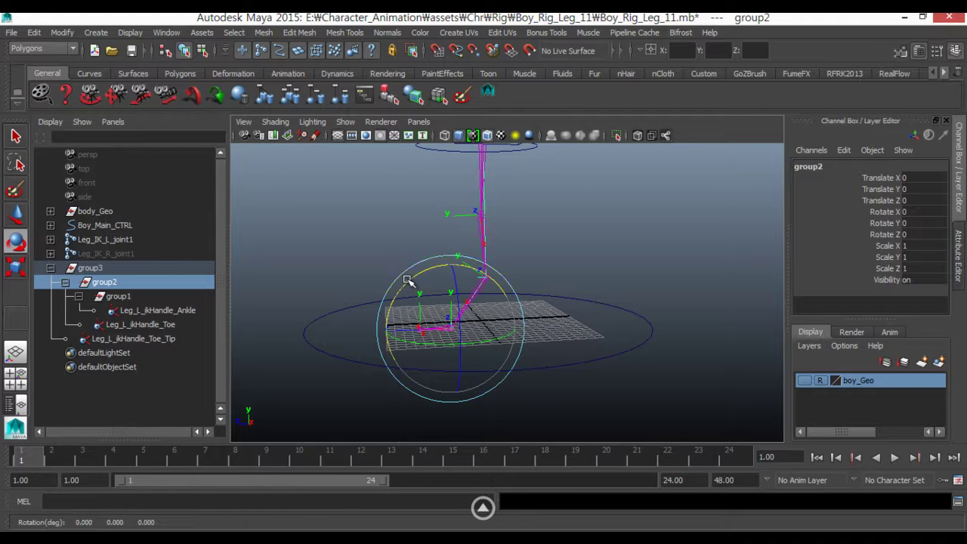
drag(409, 284, 419, 328)
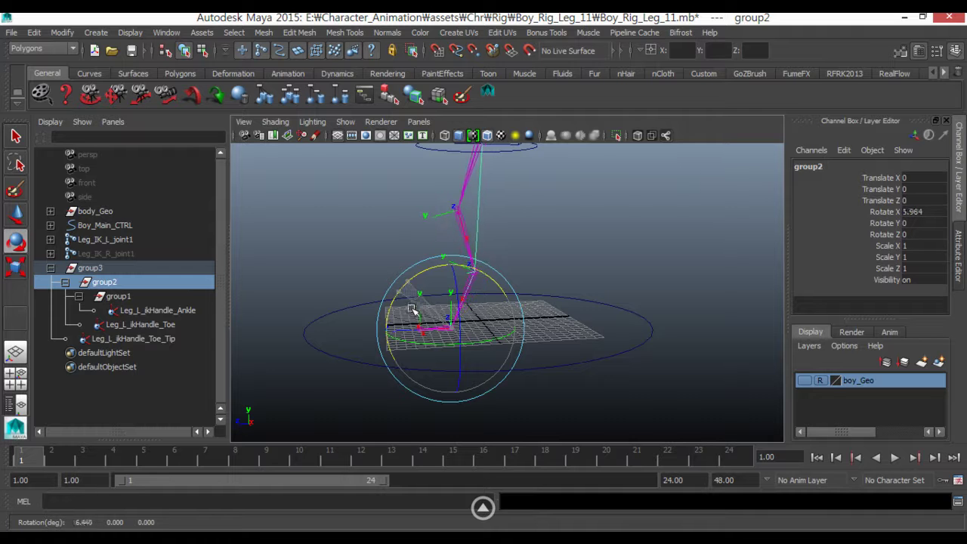
key(ctrl+z)
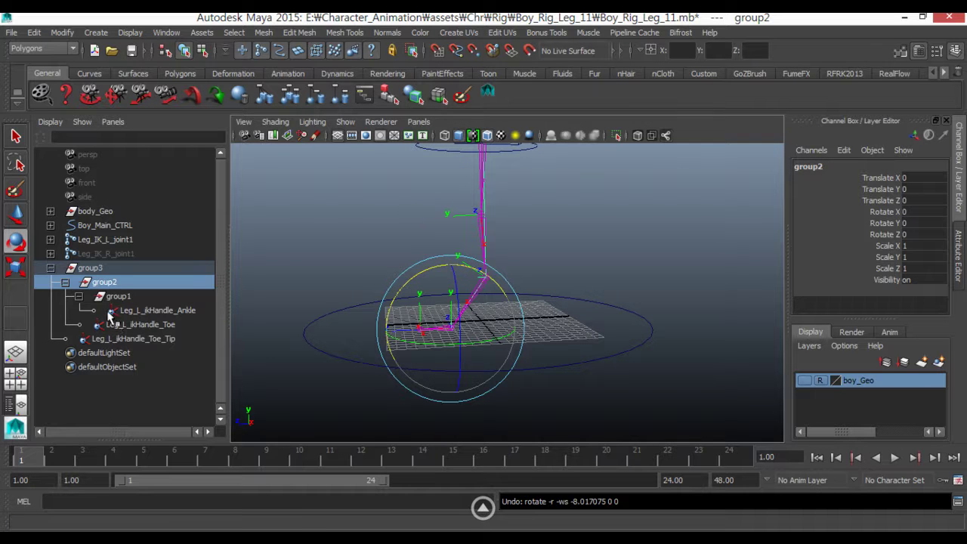
Test-tilt the foot around group1's toe-tip pivot, undo it, and clear the selection
click(118, 296)
drag(371, 287, 363, 302)
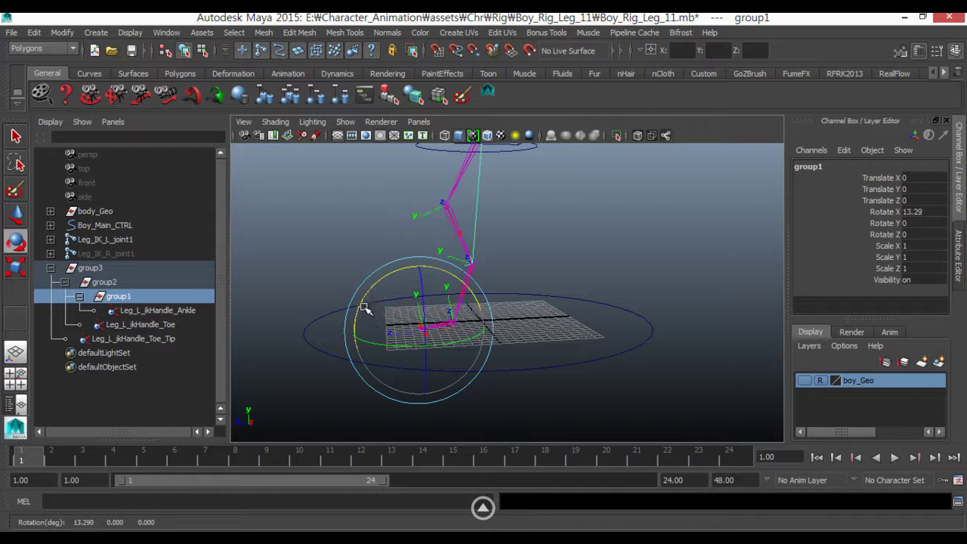
key(ctrl+z)
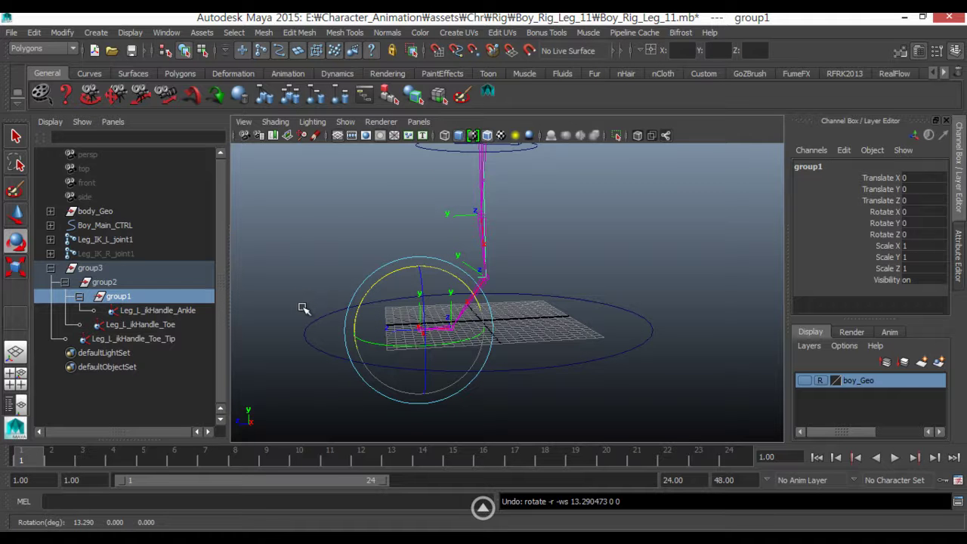
click(299, 288)
alt+drag(334, 296, 447, 325)
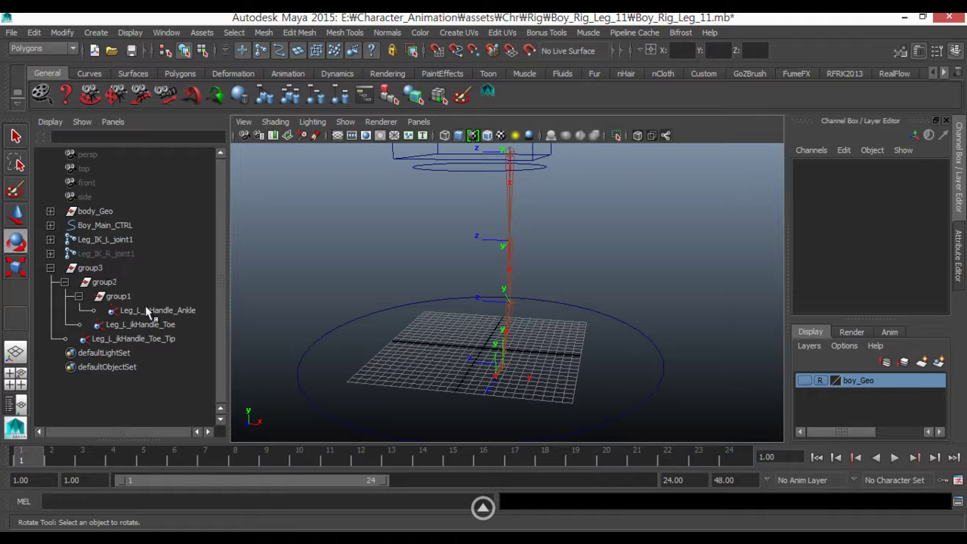
Rename group3 to Leg_L_ikHandle_Ankle_Gr using the ankle handle's name
click(89, 270)
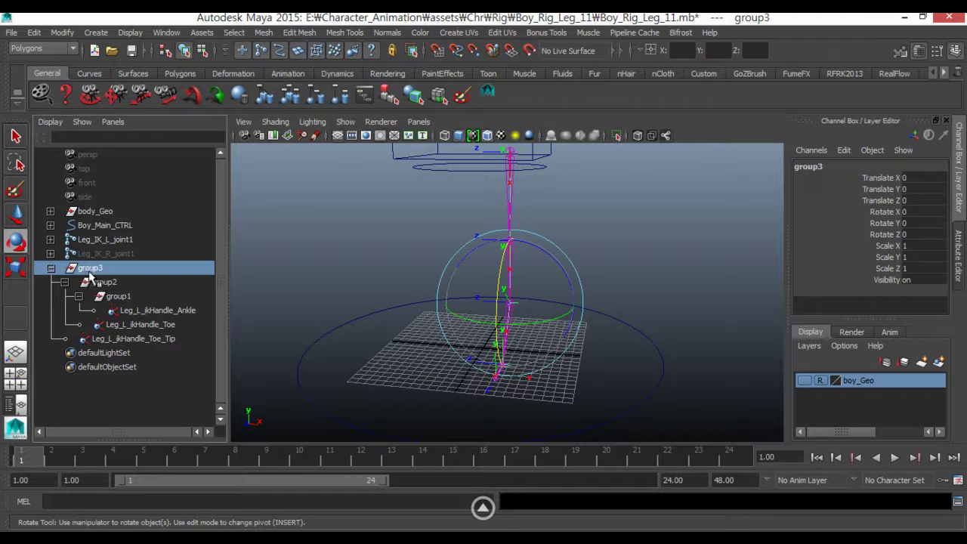
click(148, 311)
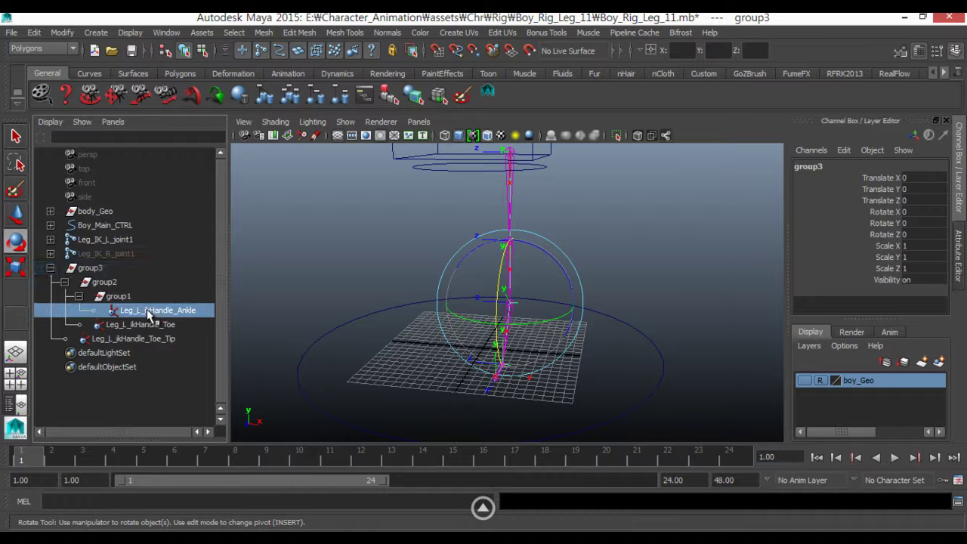
double_click(843, 170)
key(ctrl+c)
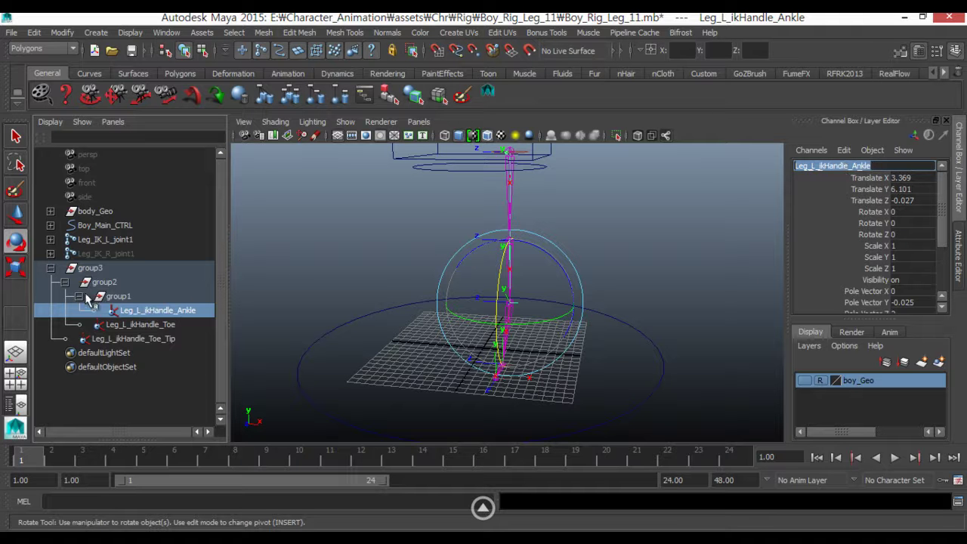
click(92, 270)
double_click(803, 168)
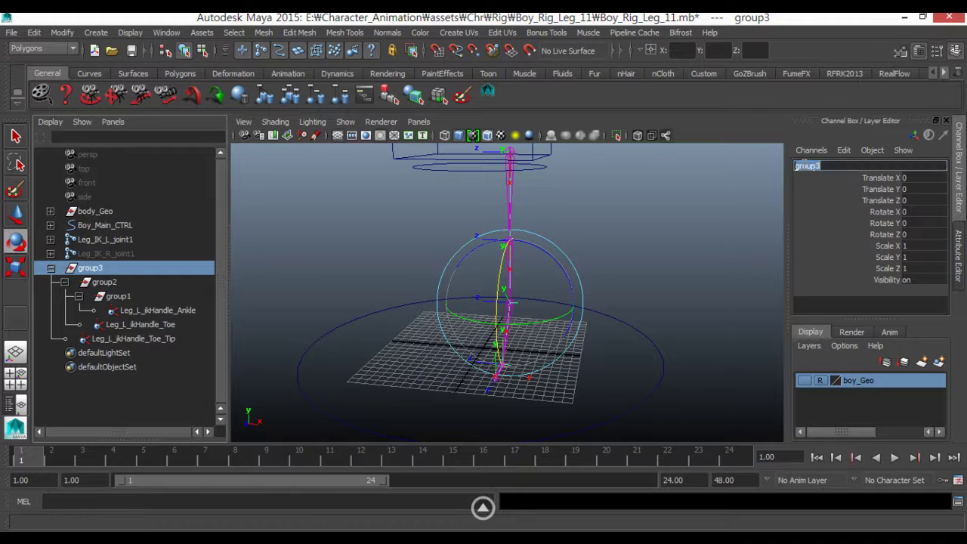
key(ctrl+v)
key(Return)
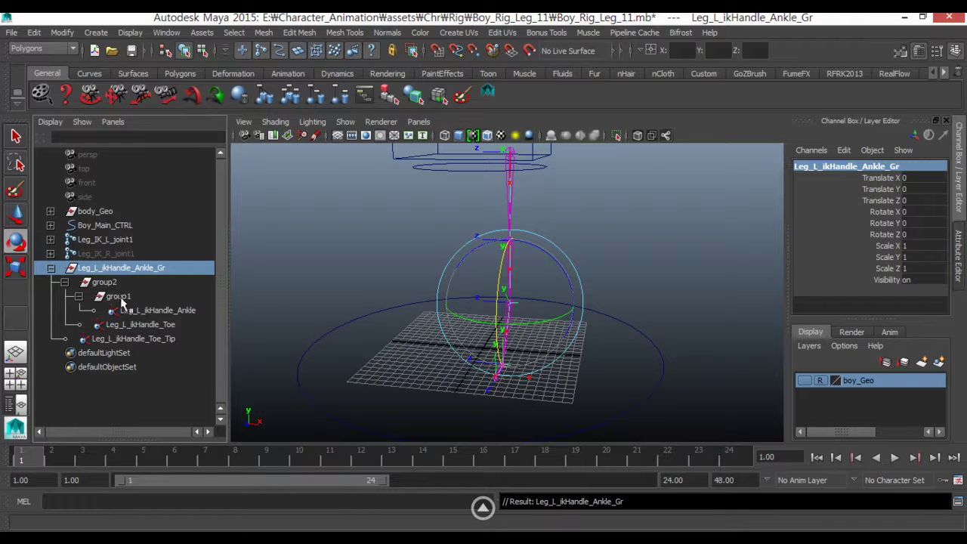
Rename group2 to Leg_L_ikHandle_Toe_Gr using the toe handle's name
click(151, 325)
click(104, 282)
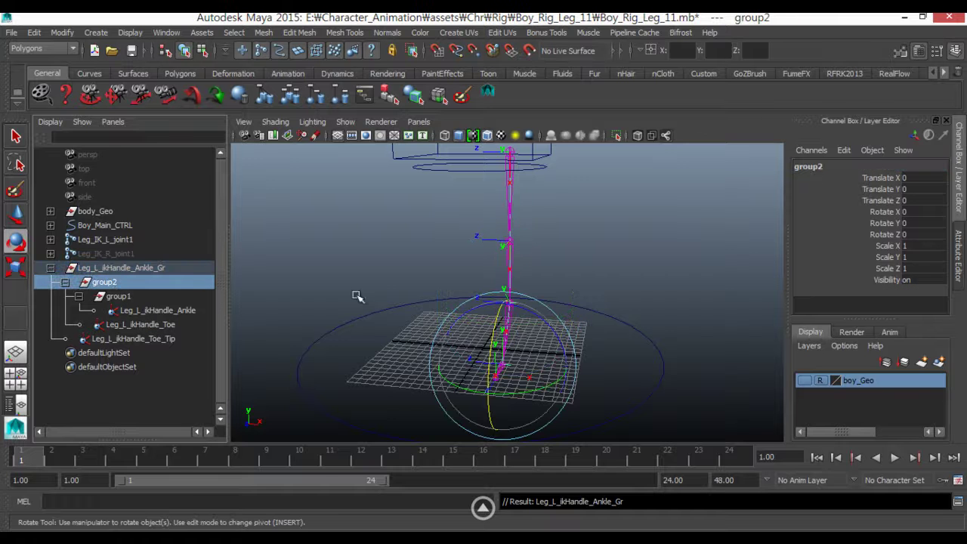
key(e)
alt+drag(408, 308, 328, 308)
click(151, 325)
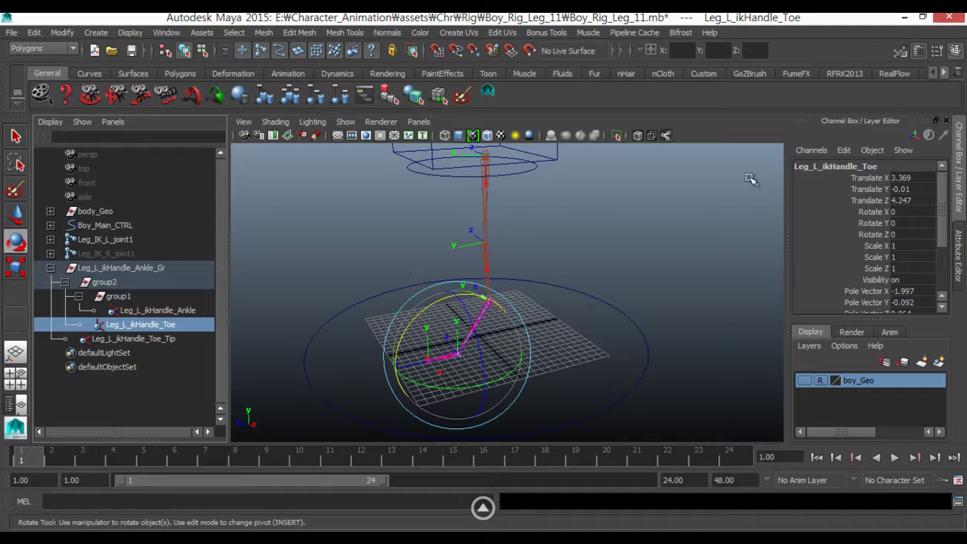
click(818, 170)
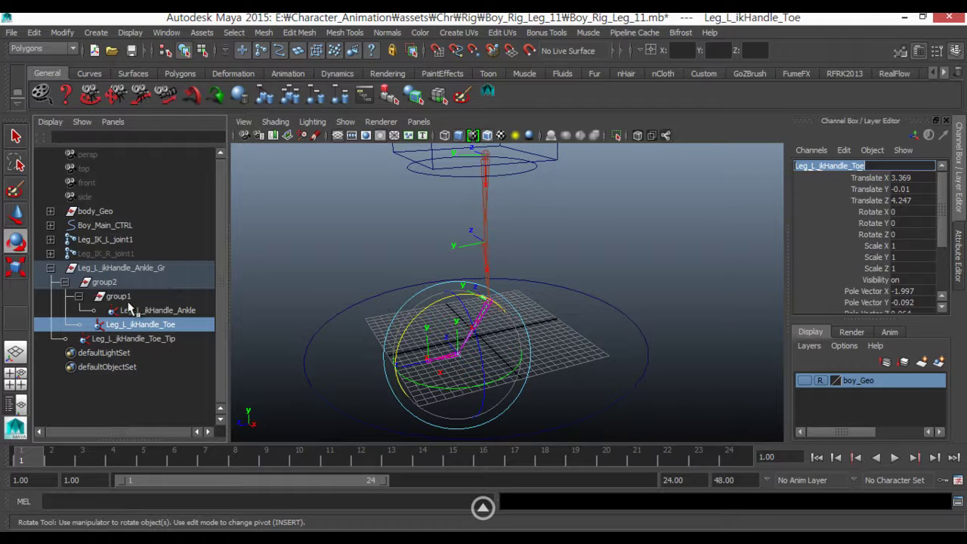
click(105, 283)
click(839, 164)
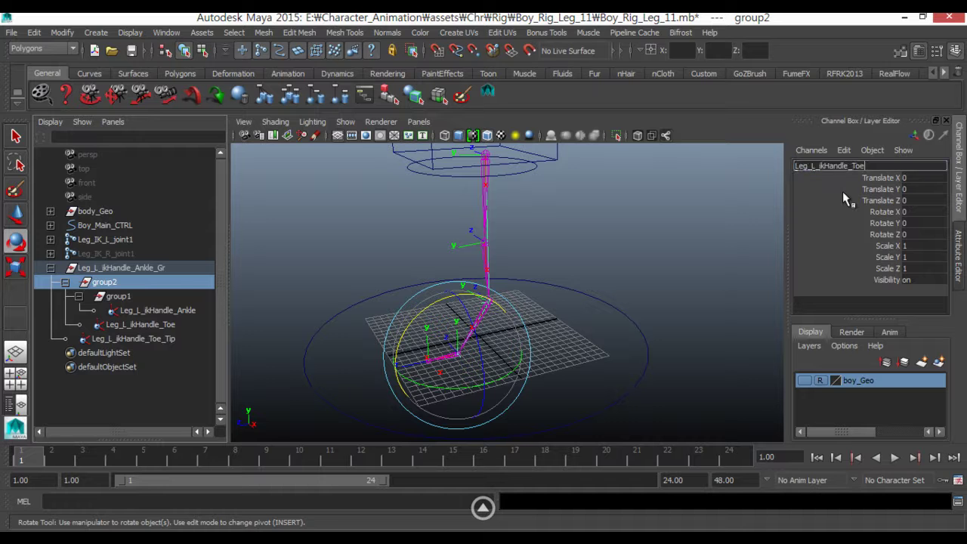
text(_Gr)
key(Return)
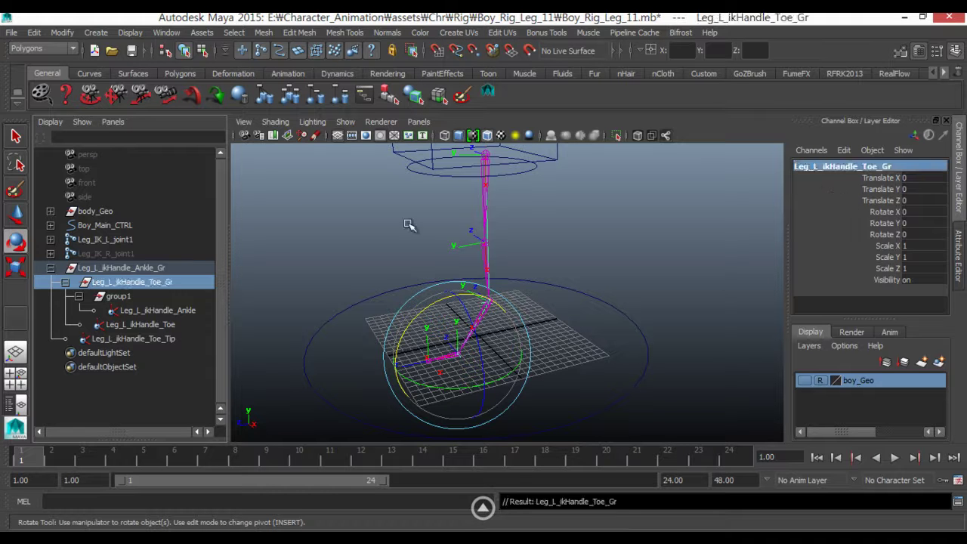
Rename group1 to Leg_L_ikHandle_Toe_Tip_Gr using the toe-tip handle's name
click(162, 339)
click(830, 165)
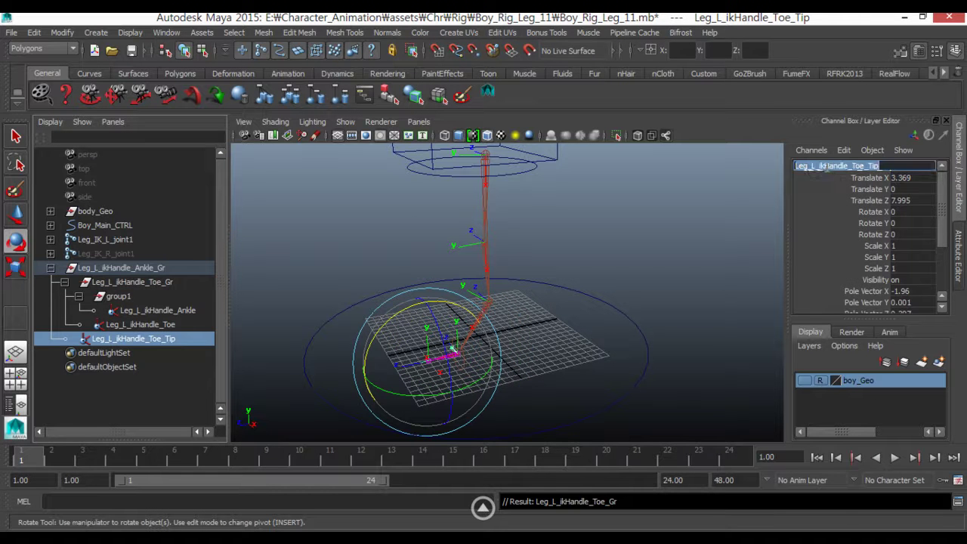
click(119, 296)
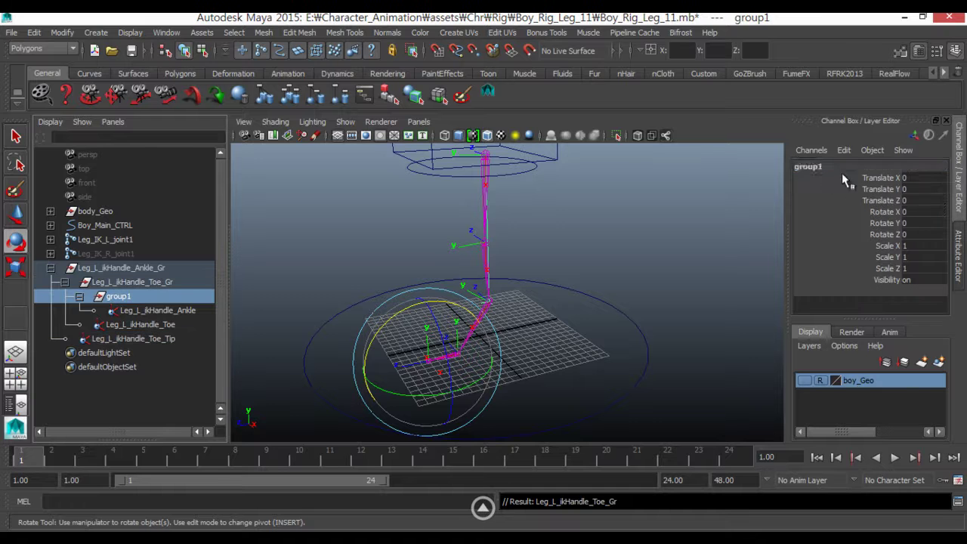
click(831, 166)
text(Leg_L_ikHandle_Toe_Tip)
text(_)
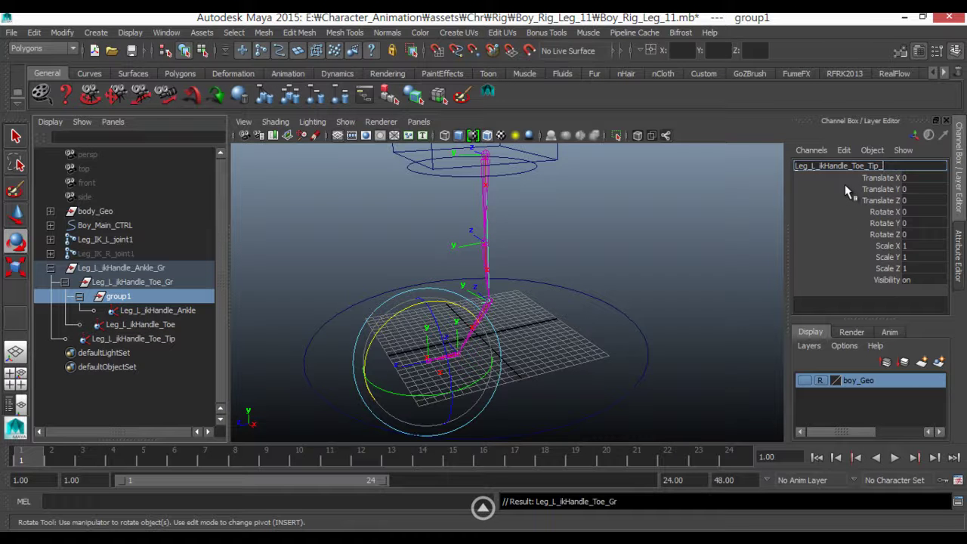
text(F)
key(BackSpace)
text(Gr)
key(Return)
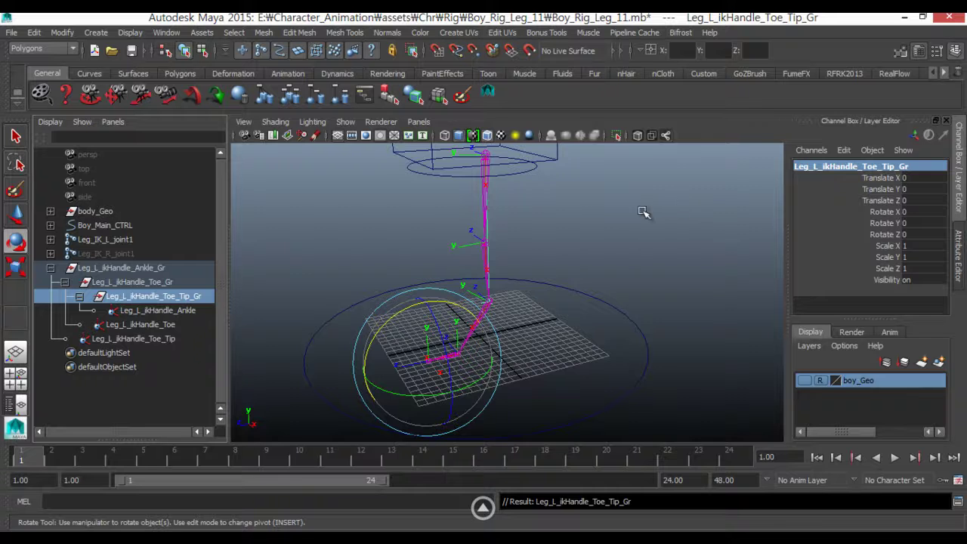
alt+middle_drag(378, 259, 392, 262)
mouse_move(392, 262)
alt+mouse_down()
mouse_move(372, 267)
mouse_move(524, 276)
mouse_move(397, 283)
mouse_move(404, 289)
mouse_move(381, 274)
alt+mouse_up()
Deselect everything and orbit around the leg rig
click(312, 265)
mouse_move(406, 306)
alt+mouse_down()
mouse_move(382, 344)
mouse_move(416, 371)
alt+mouse_up()
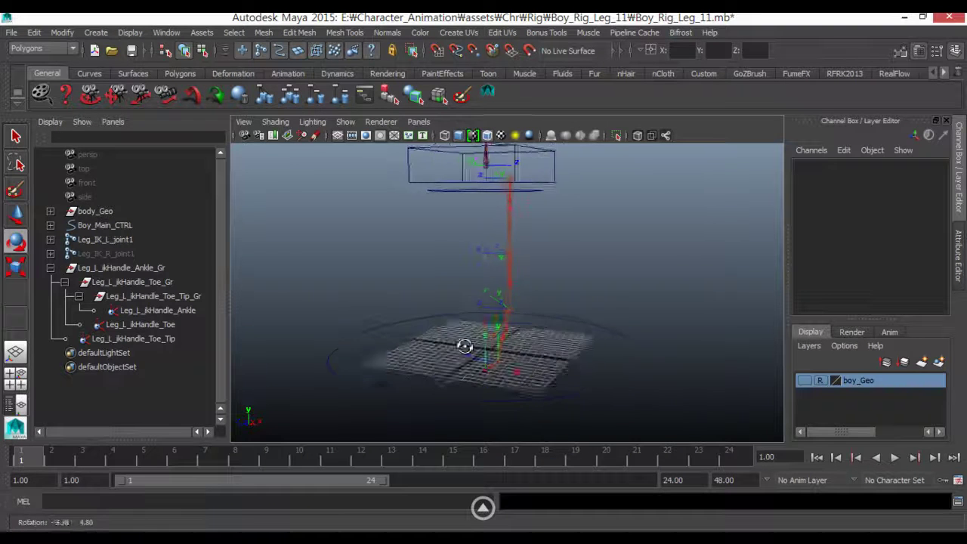
mouse_move(386, 341)
alt+mouse_down()
mouse_move(396, 341)
mouse_move(367, 341)
mouse_move(386, 369)
mouse_move(520, 339)
mouse_move(390, 352)
mouse_move(460, 358)
mouse_move(425, 339)
mouse_move(453, 370)
mouse_move(438, 296)
mouse_move(417, 305)
mouse_move(509, 287)
mouse_move(491, 322)
alt+mouse_up()
Switch the viewport to the orthographic Top view and zoom out
key(space)
key(space)
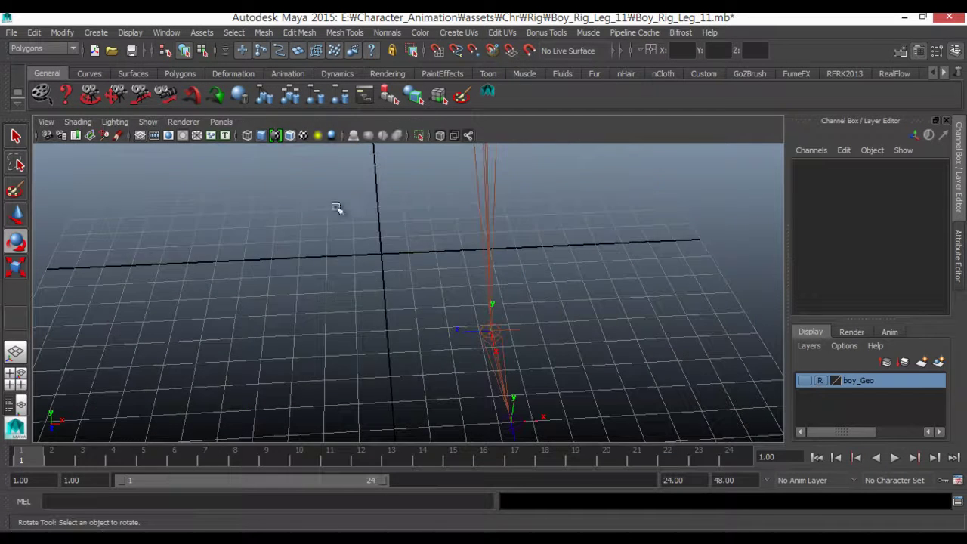
key(space)
drag(352, 229, 324, 231)
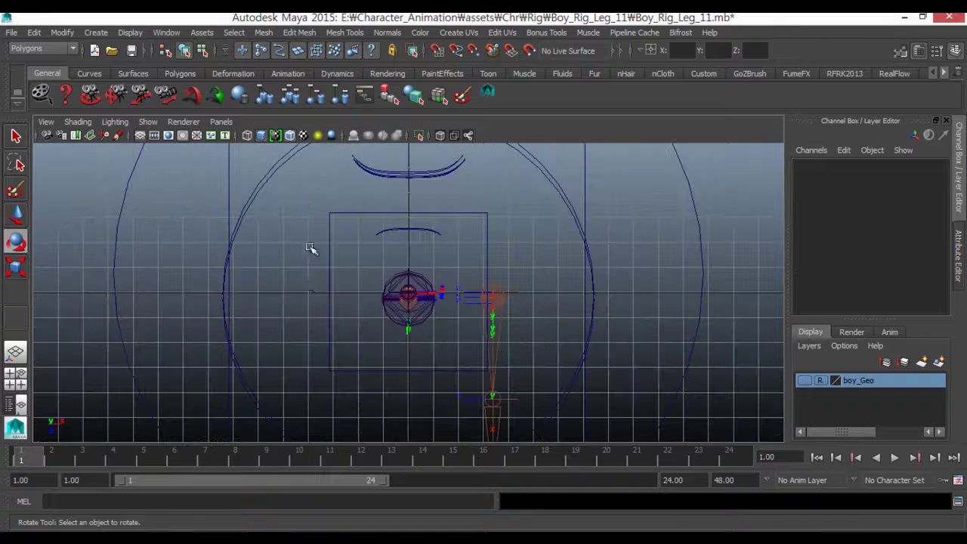
alt+drag(356, 298, 238, 287)
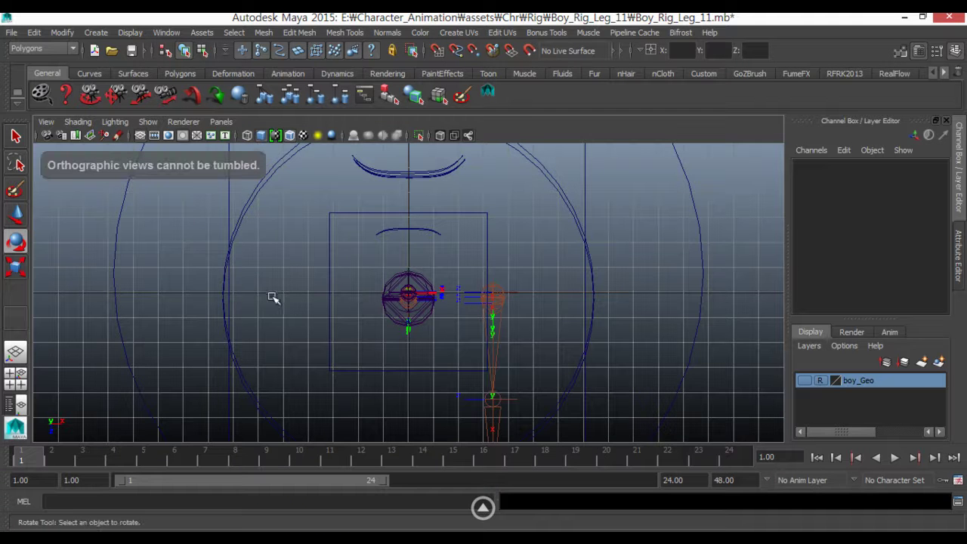
alt+right_drag(273, 298, 168, 302)
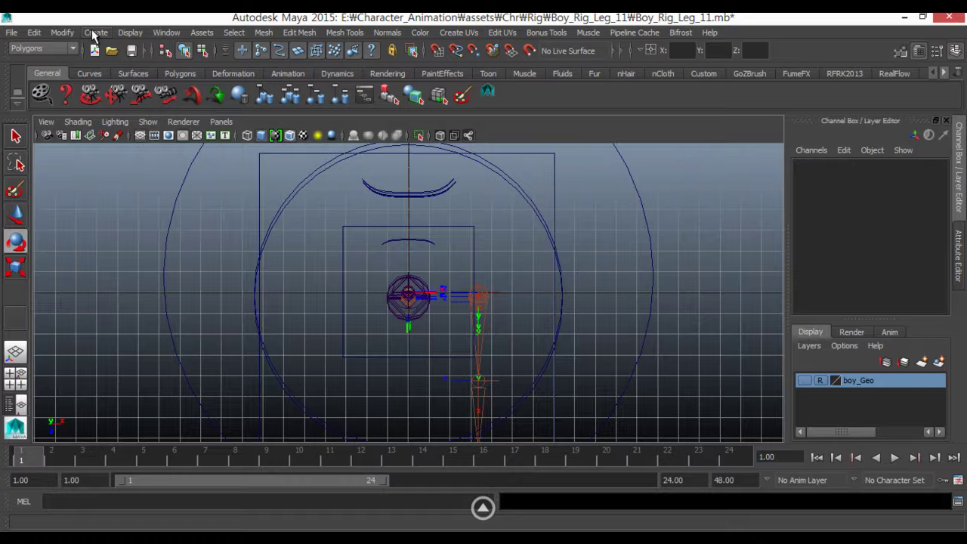
Activate the CV Curve Tool with curve degree 1 Linear and frame the rig
click(94, 33)
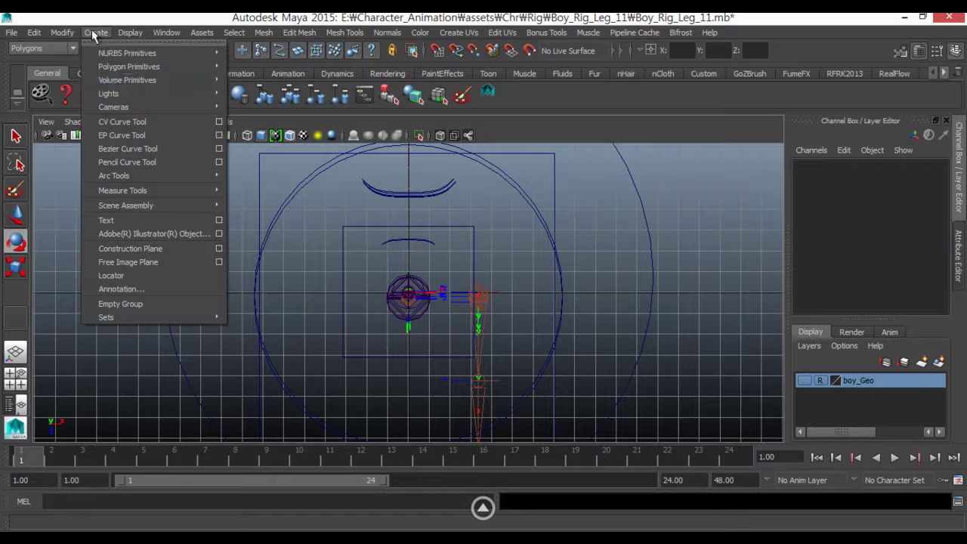
click(219, 122)
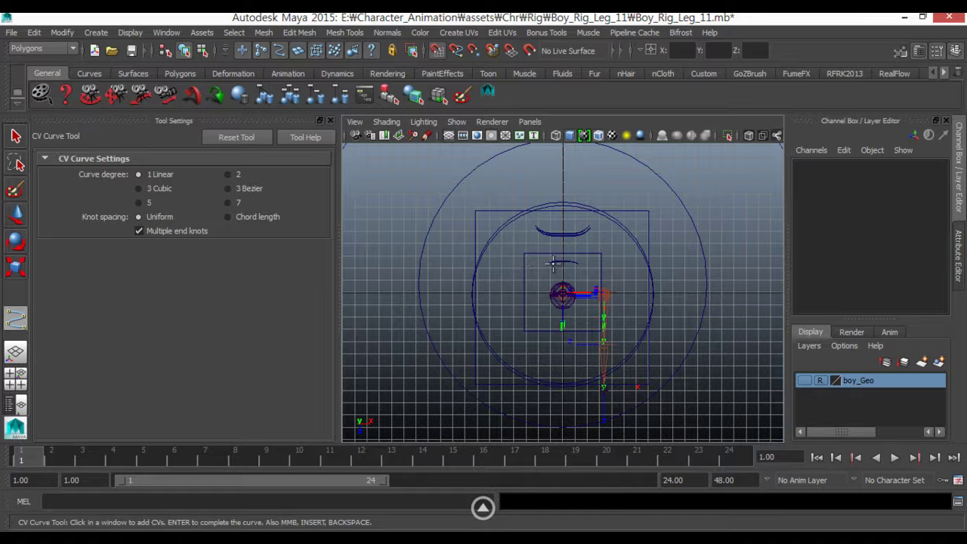
key(f)
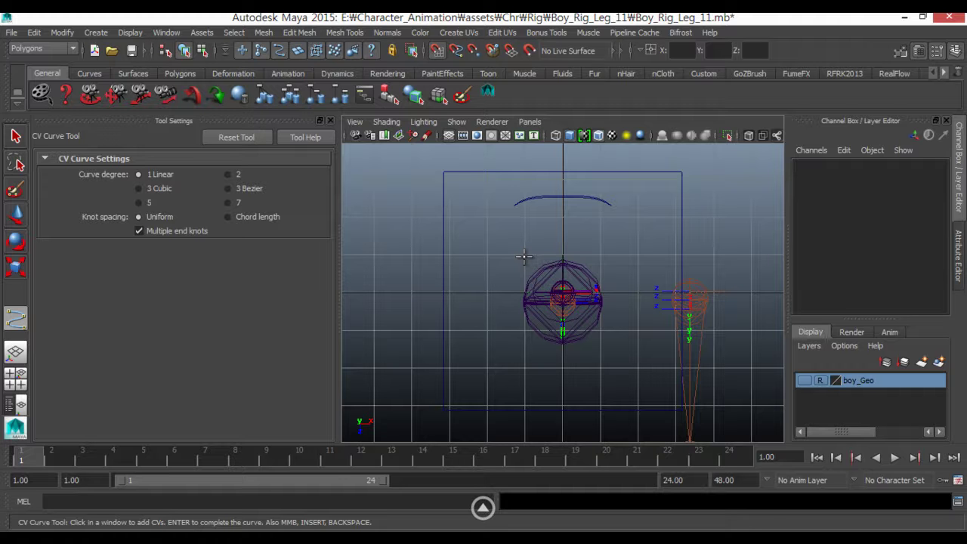
Place the first curve points, outlining the left arrowhead of the control
click(524, 255)
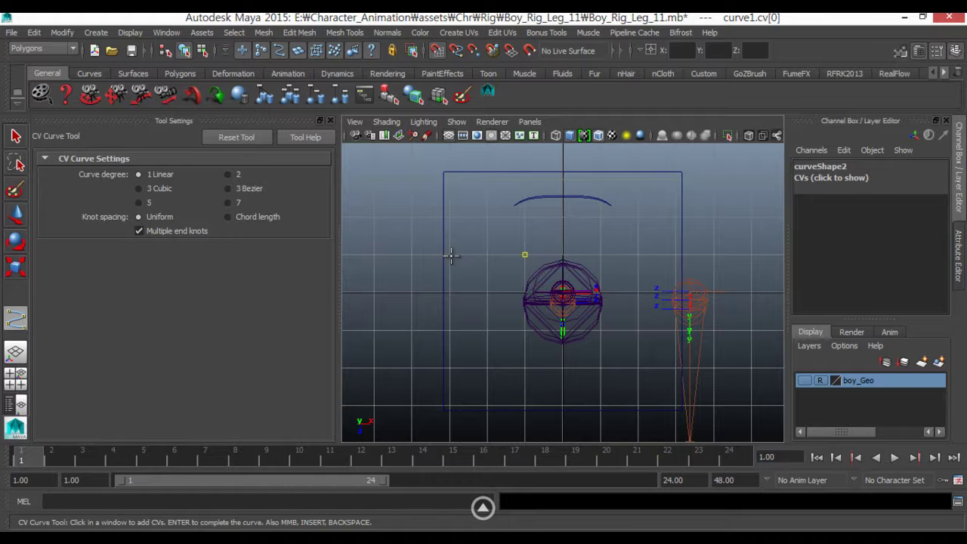
click(450, 255)
click(450, 217)
click(376, 293)
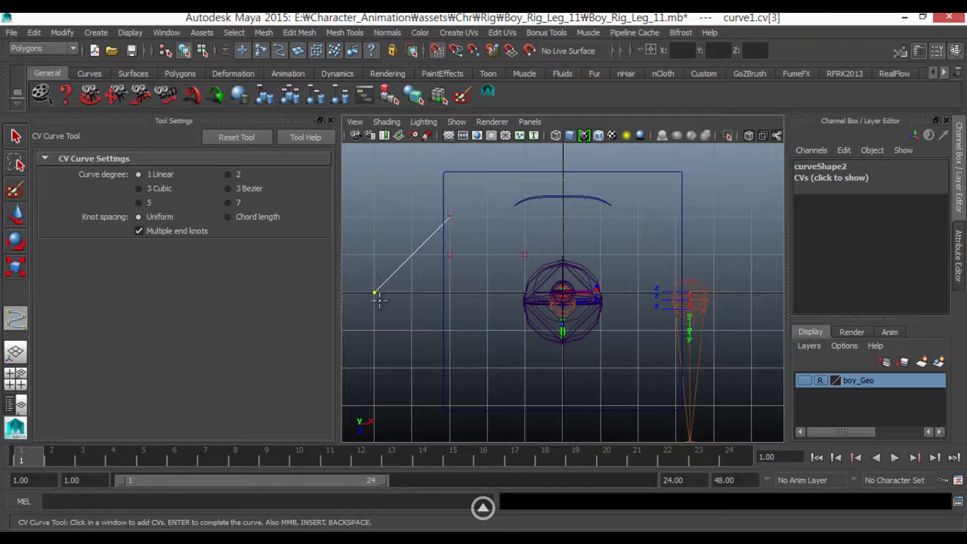
click(449, 364)
click(448, 333)
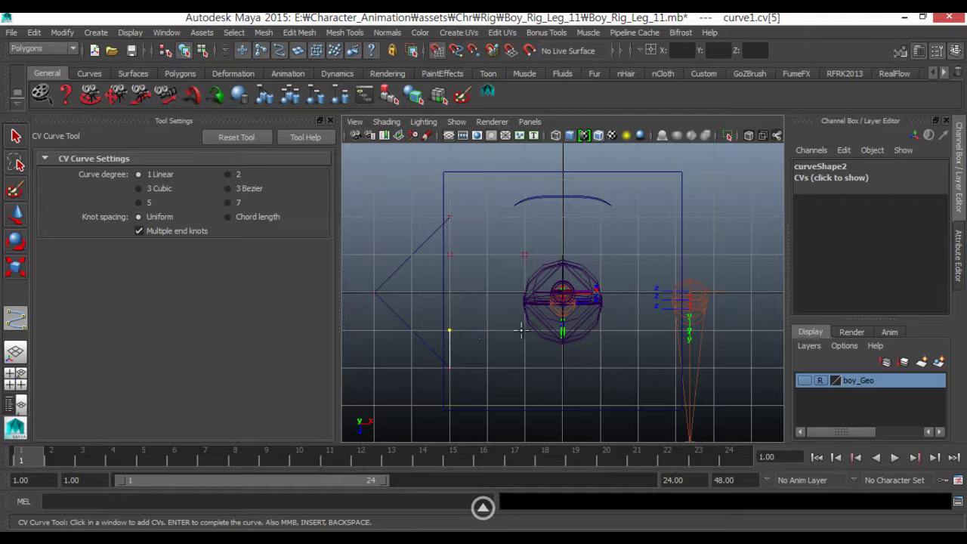
click(527, 403)
Outline the bottom arrowhead of the control curve
alt+middle_drag(443, 381, 428, 297)
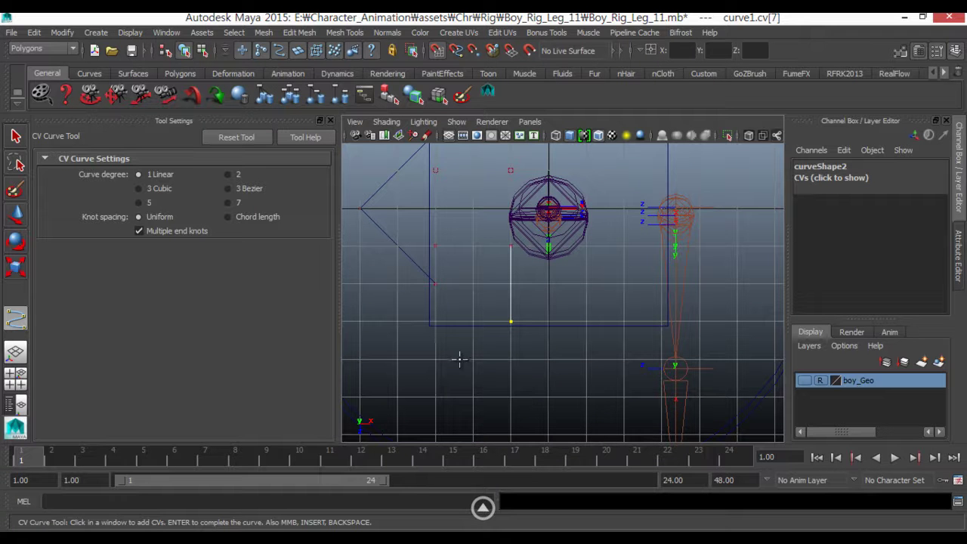
click(473, 320)
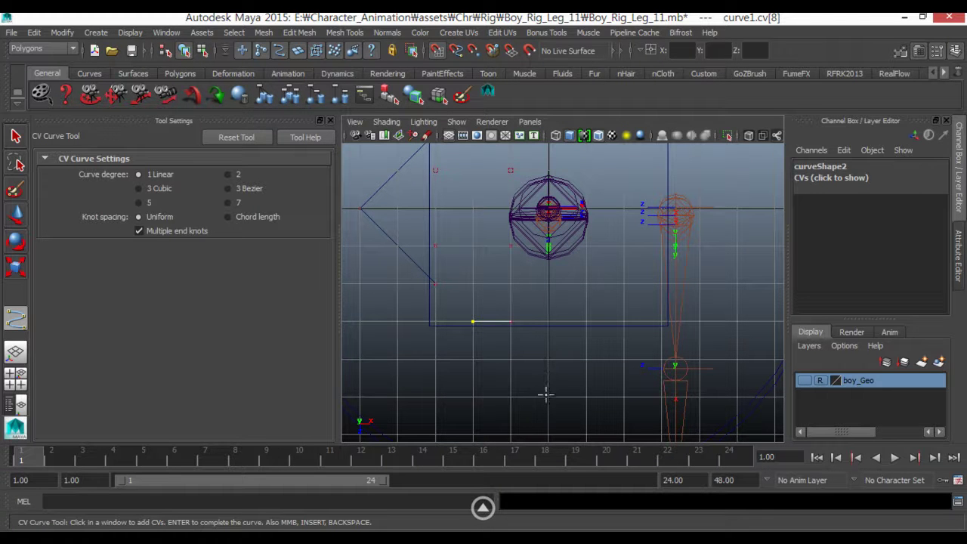
click(545, 398)
click(624, 321)
click(586, 321)
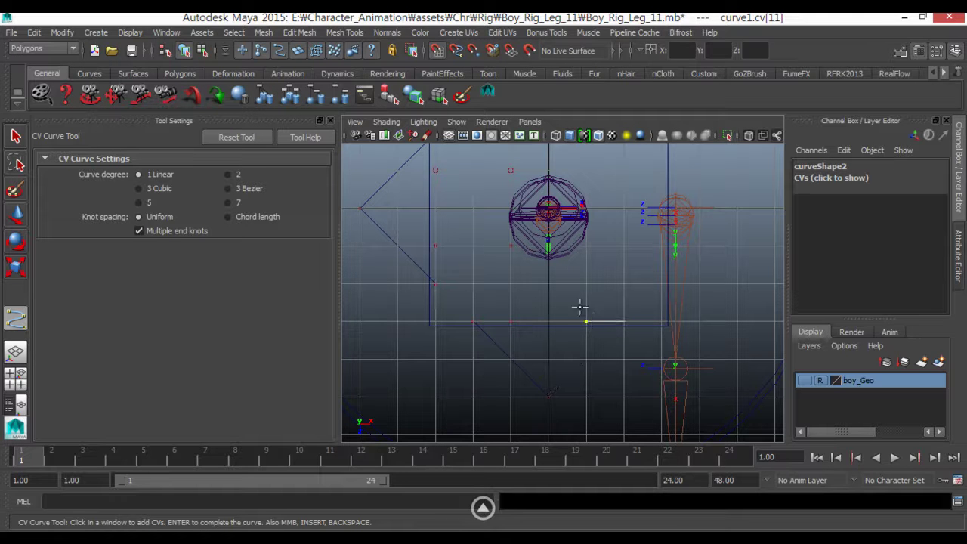
click(586, 246)
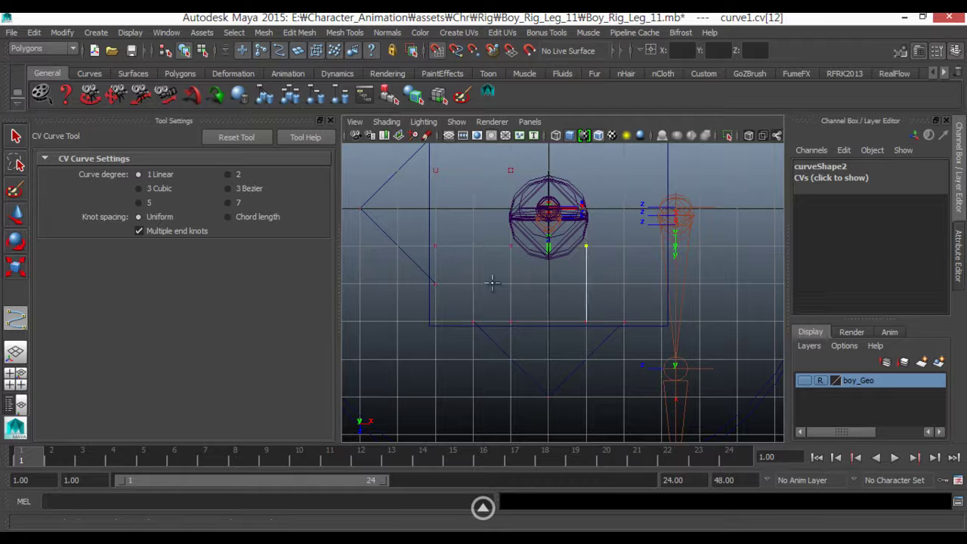
Outline the right arrowhead of the control curve
mouse_move(452, 318)
alt+middle_down()
mouse_move(496, 289)
mouse_move(455, 345)
alt+middle_up()
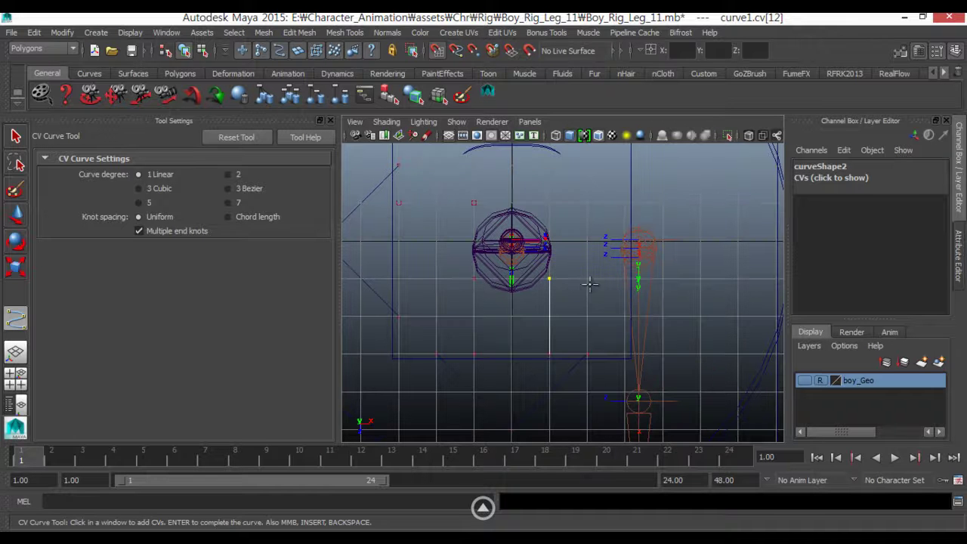
click(626, 279)
click(625, 317)
click(700, 241)
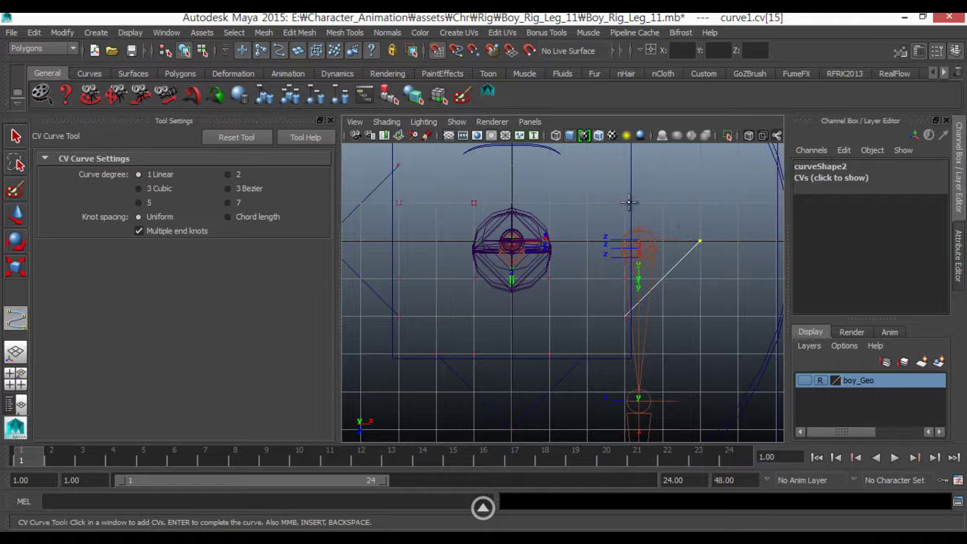
click(626, 165)
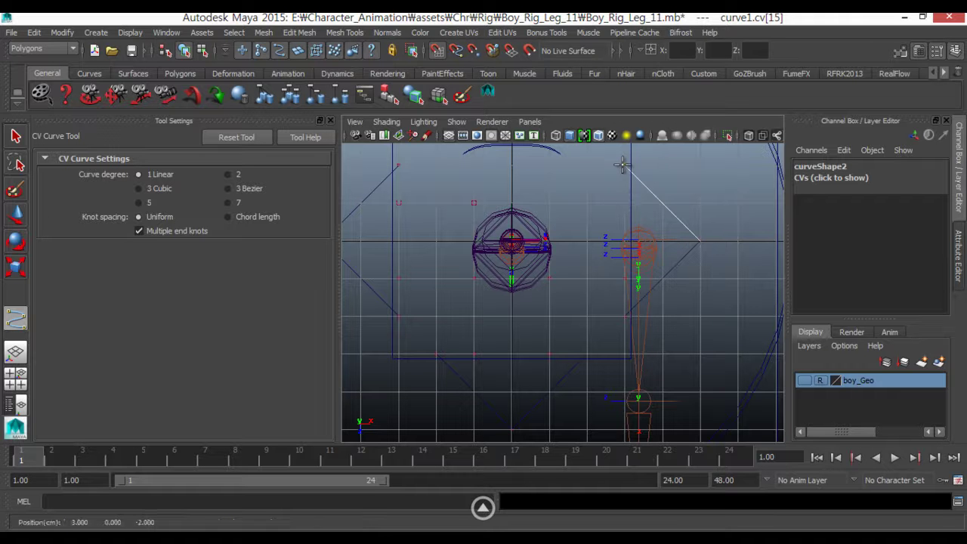
click(623, 203)
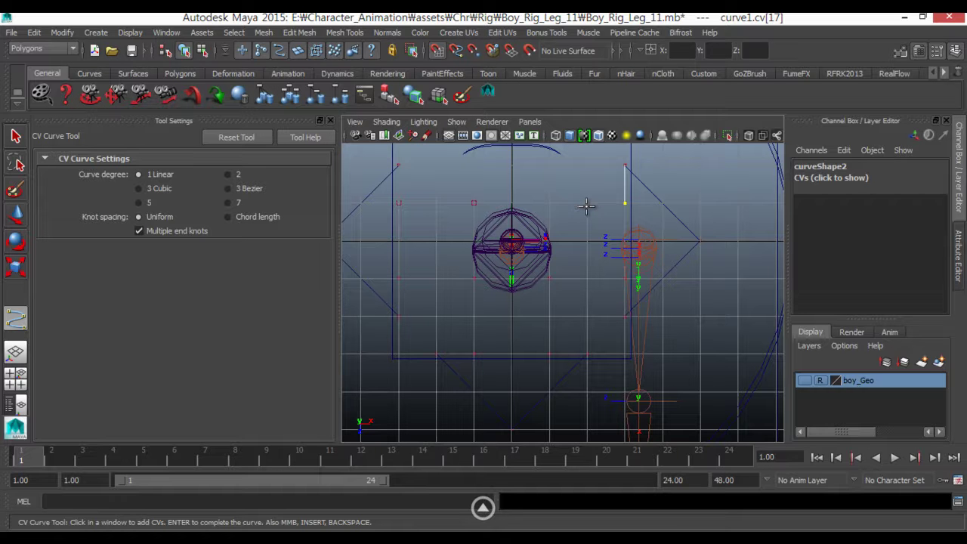
click(548, 204)
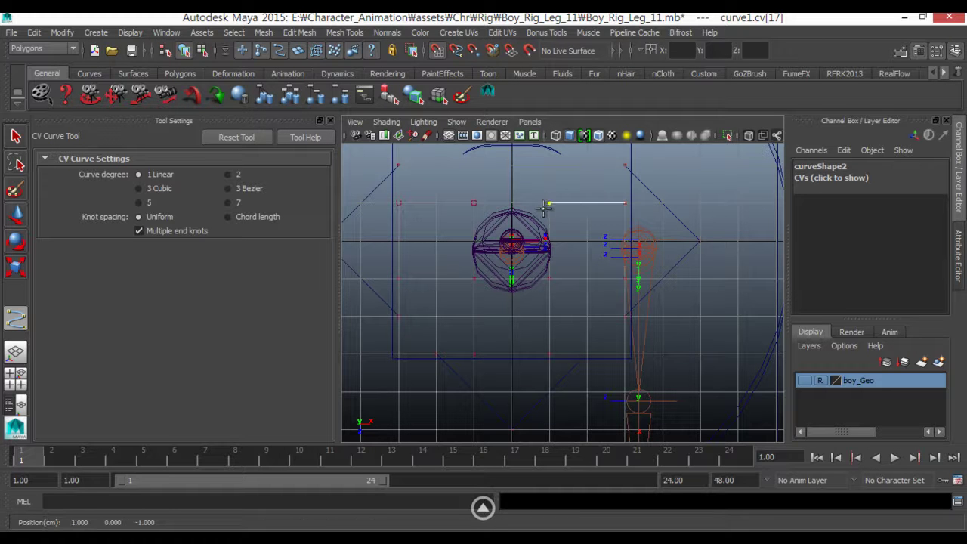
Outline the top arrowhead, replacing one misplaced point
alt+middle_drag(546, 207, 537, 296)
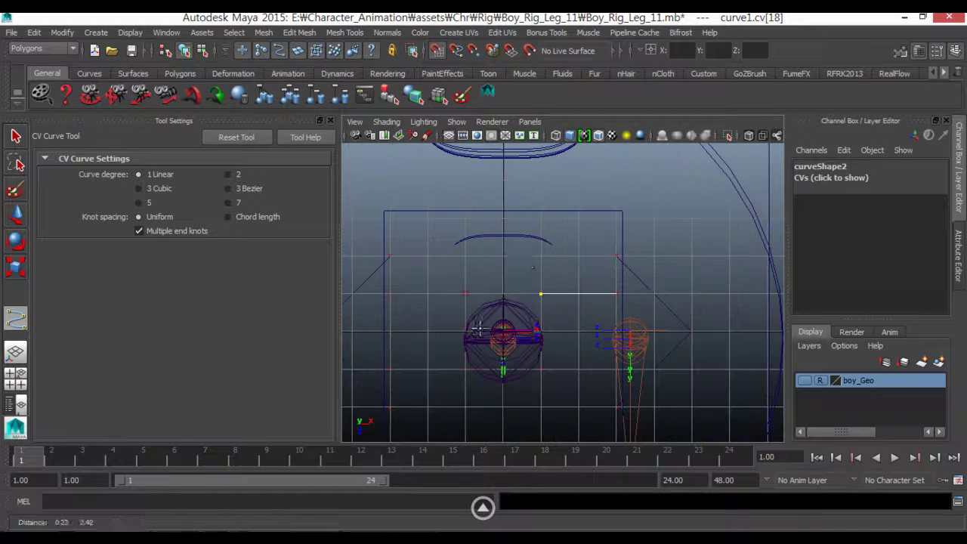
click(541, 257)
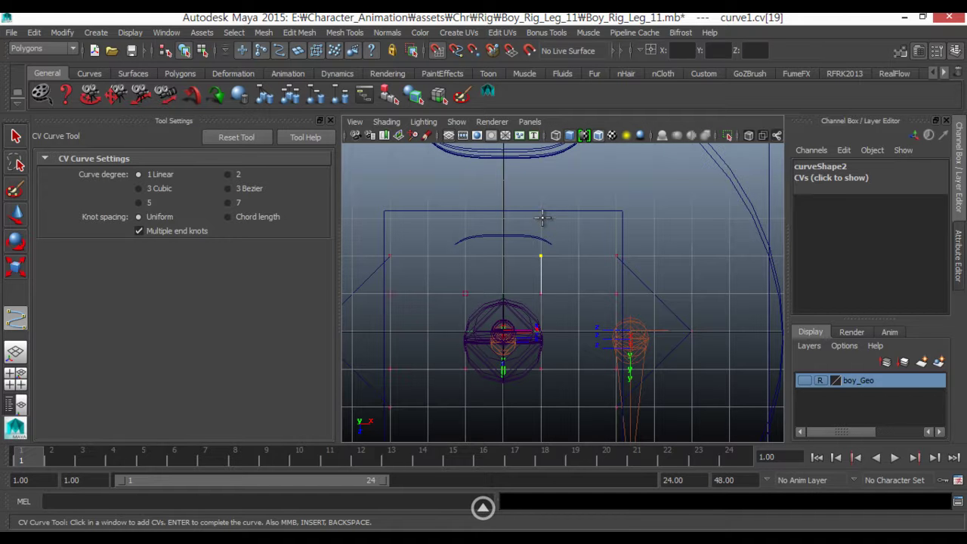
key(BackSpace)
click(541, 220)
click(580, 217)
alt+drag(486, 294, 493, 290)
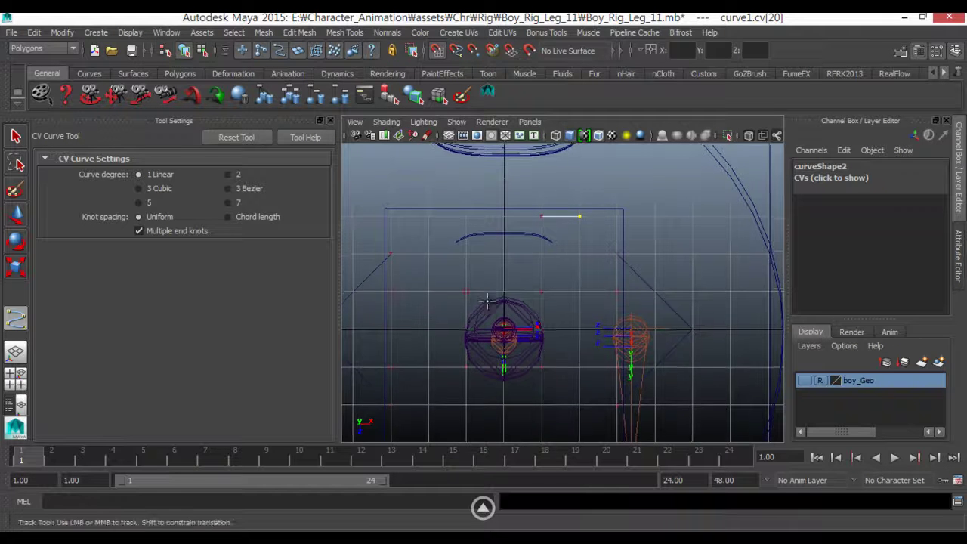
alt+middle_drag(493, 290, 495, 330)
click(502, 212)
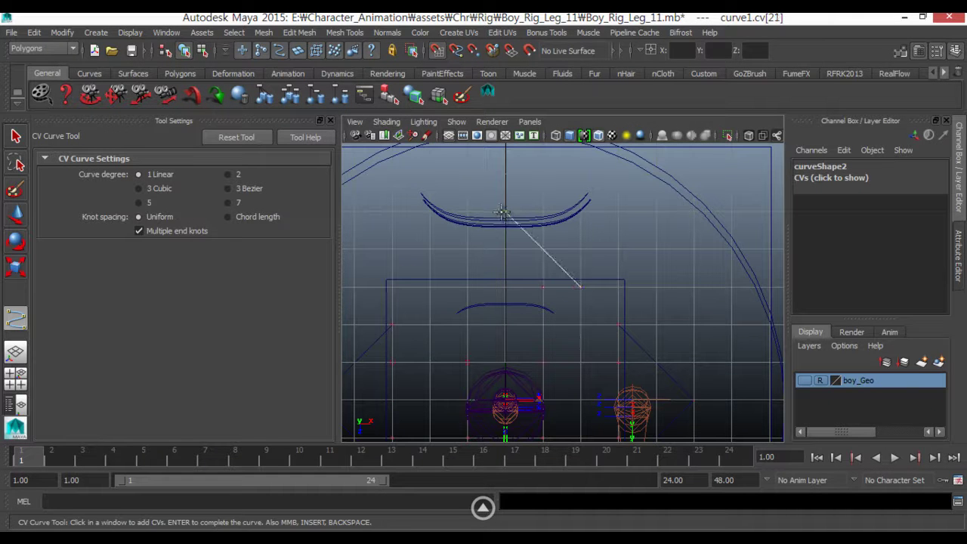
click(429, 288)
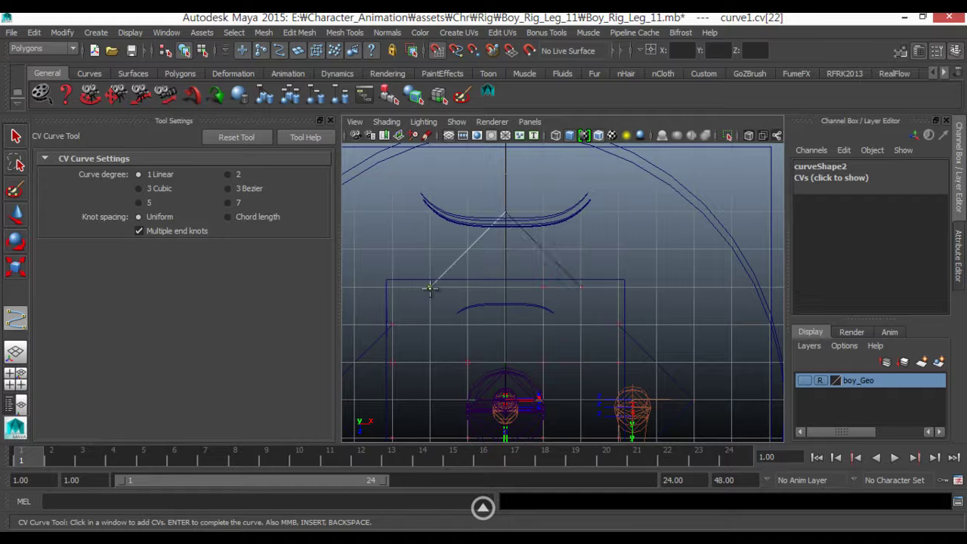
click(467, 287)
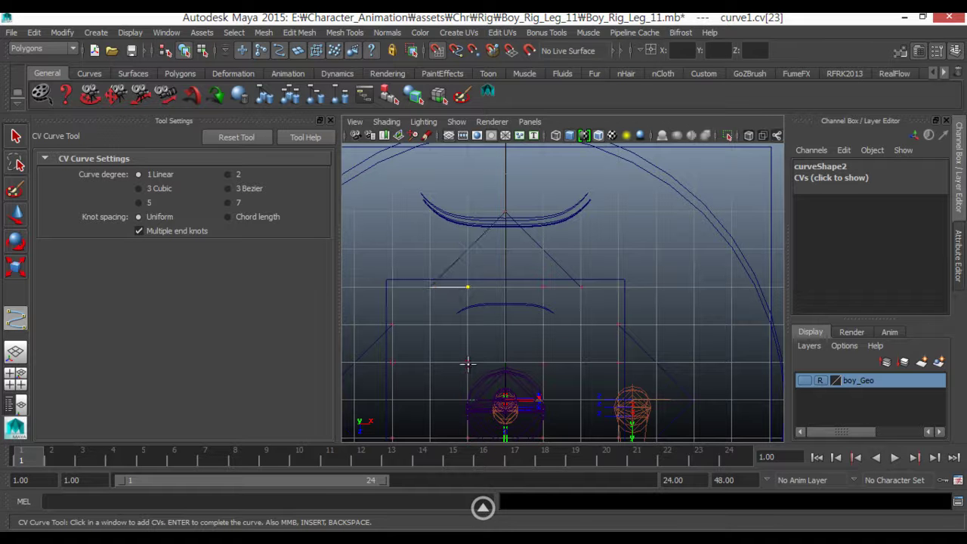
Finish the four-arrow curve and recentre the view on it
key(e)
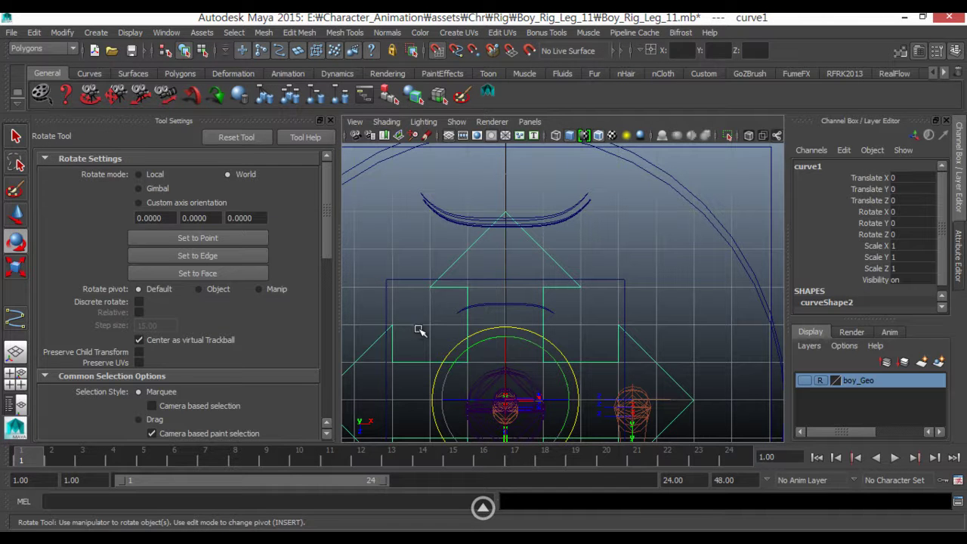
alt+drag(417, 321, 399, 330)
scroll(463, 317, down, 3)
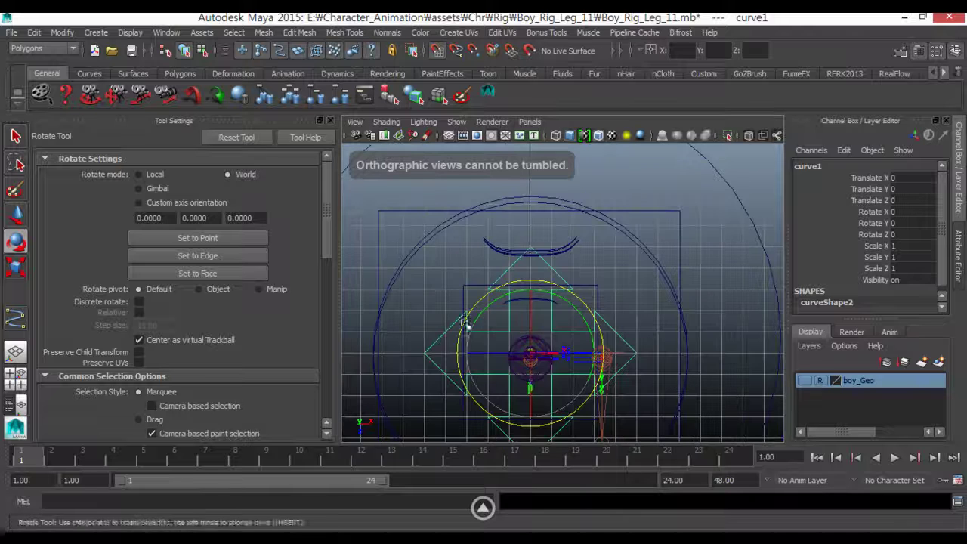
scroll(483, 318, down, 1)
alt+middle_drag(501, 320, 494, 290)
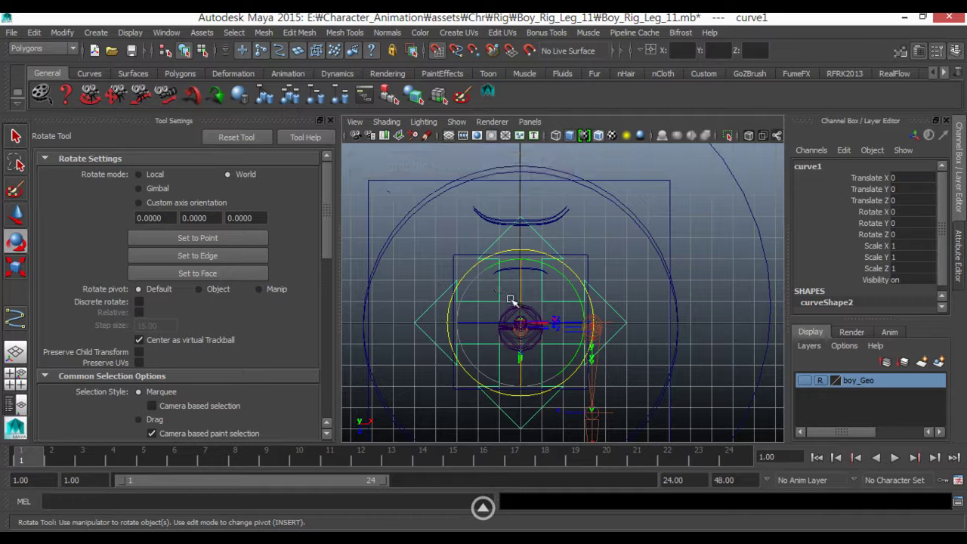
alt+middle_drag(458, 320, 458, 311)
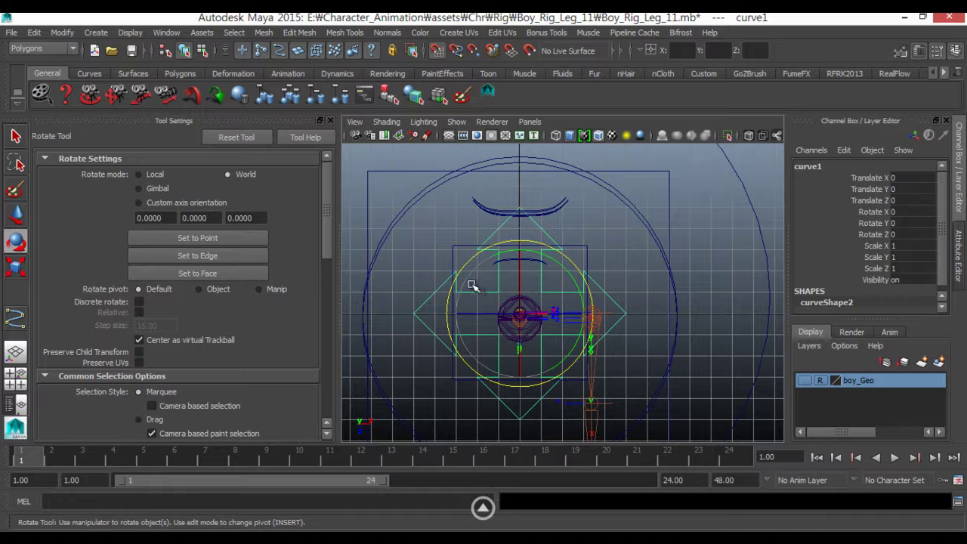
Switch to Perspective view, activate Move, and bring up the curve's marking menu
key(space)
drag(476, 285, 476, 257)
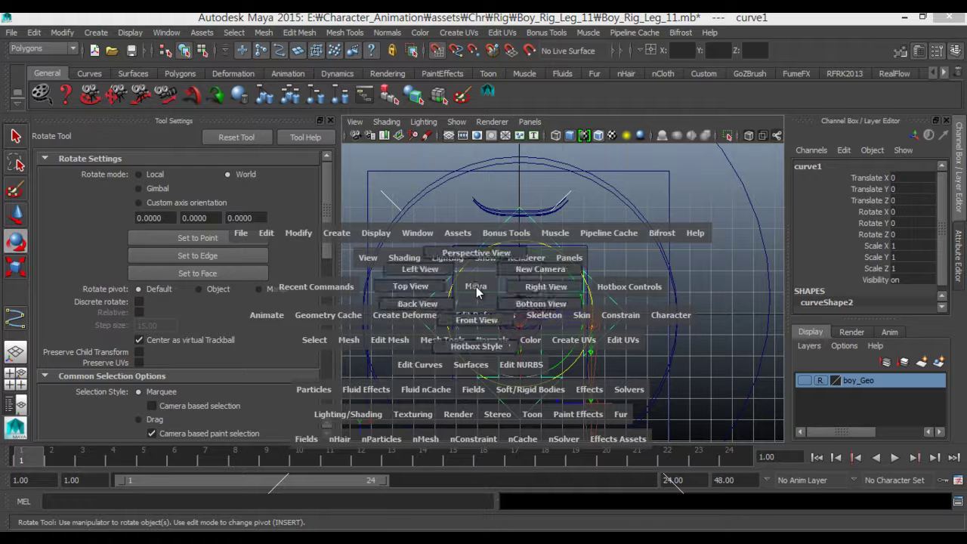
key(w)
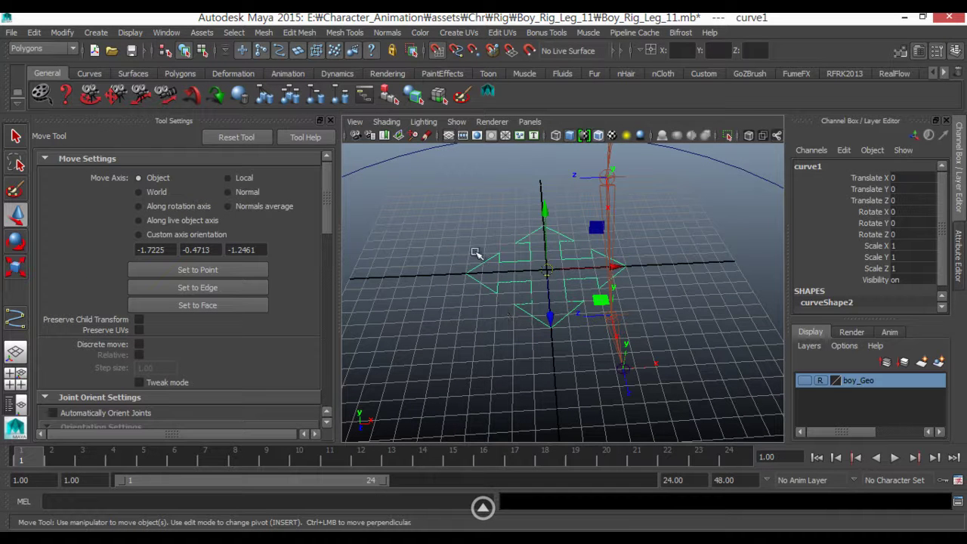
alt+right_drag(491, 252, 492, 252)
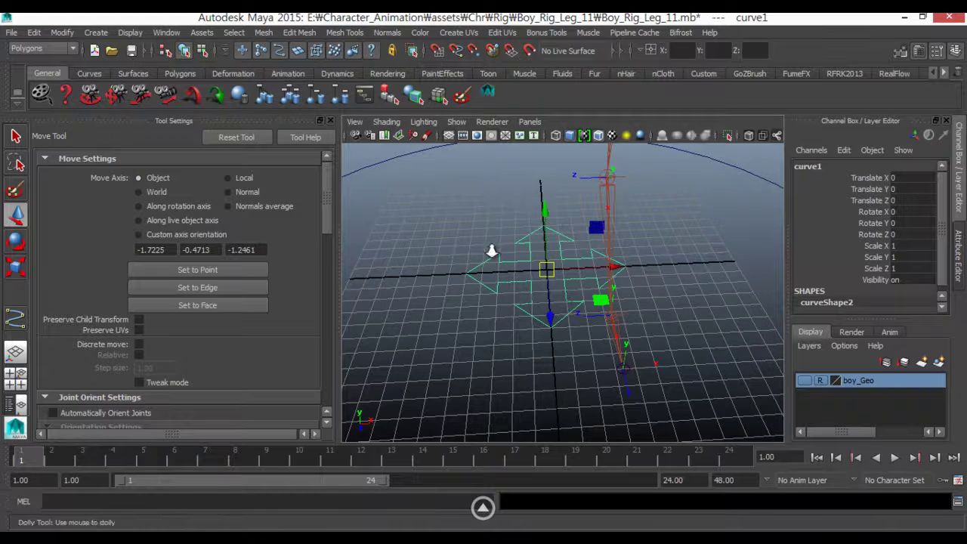
mouse_move(492, 252)
alt+mouse_down()
mouse_move(454, 275)
mouse_move(470, 274)
mouse_move(442, 250)
mouse_move(448, 280)
mouse_move(426, 240)
mouse_move(431, 266)
mouse_move(451, 276)
alt+mouse_up()
right_drag(495, 231, 461, 235)
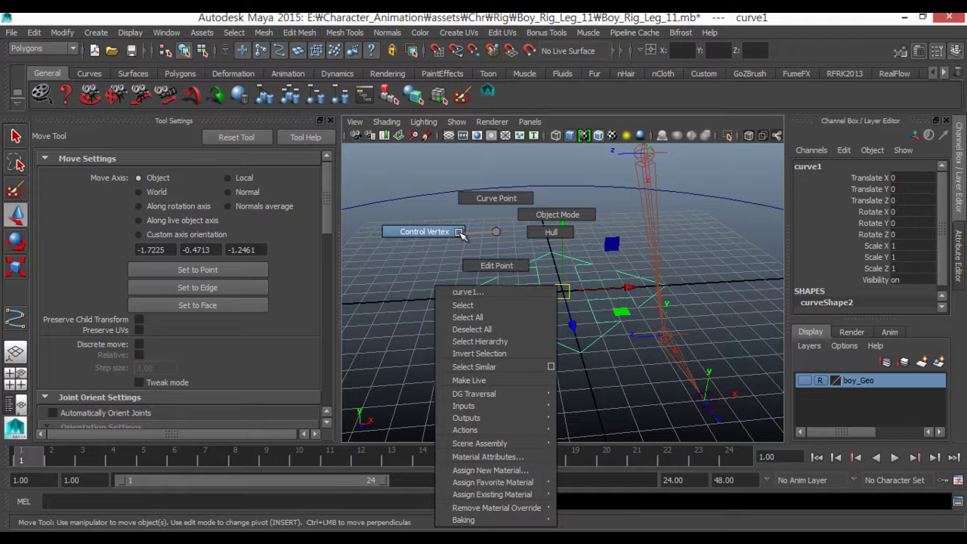
Select control vertices 1–5 of the arrow curve and lower them along Y
drag(429, 249, 513, 336)
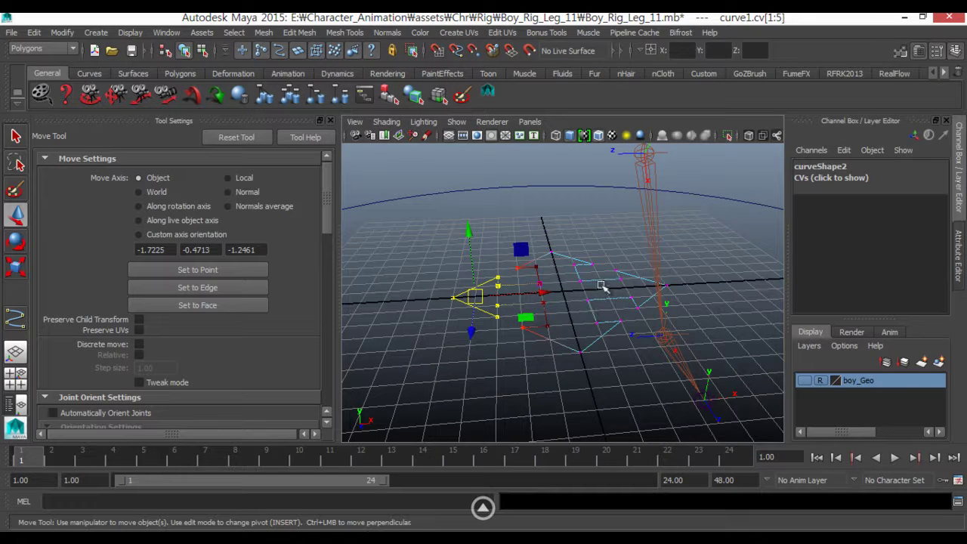
mouse_move(426, 291)
alt+mouse_down()
mouse_move(416, 276)
mouse_move(449, 273)
mouse_move(443, 264)
mouse_move(472, 270)
alt+mouse_up()
mouse_move(557, 323)
alt+mouse_down()
mouse_move(547, 334)
mouse_move(631, 311)
mouse_move(533, 341)
alt+mouse_up()
click(644, 315)
alt+middle_drag(632, 358, 514, 270)
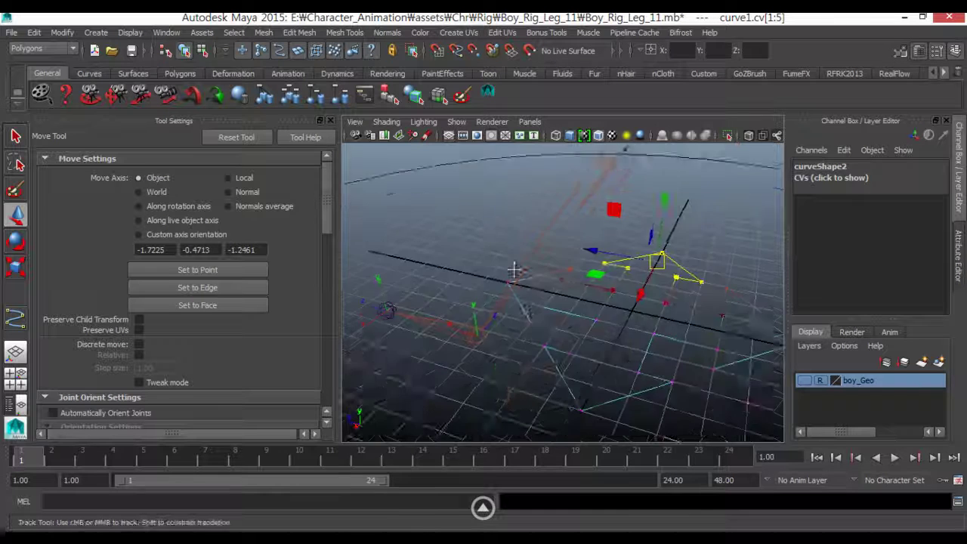
mouse_move(513, 270)
alt+mouse_down()
mouse_move(544, 330)
mouse_move(617, 249)
mouse_move(618, 258)
alt+mouse_up()
key(ctrl+z)
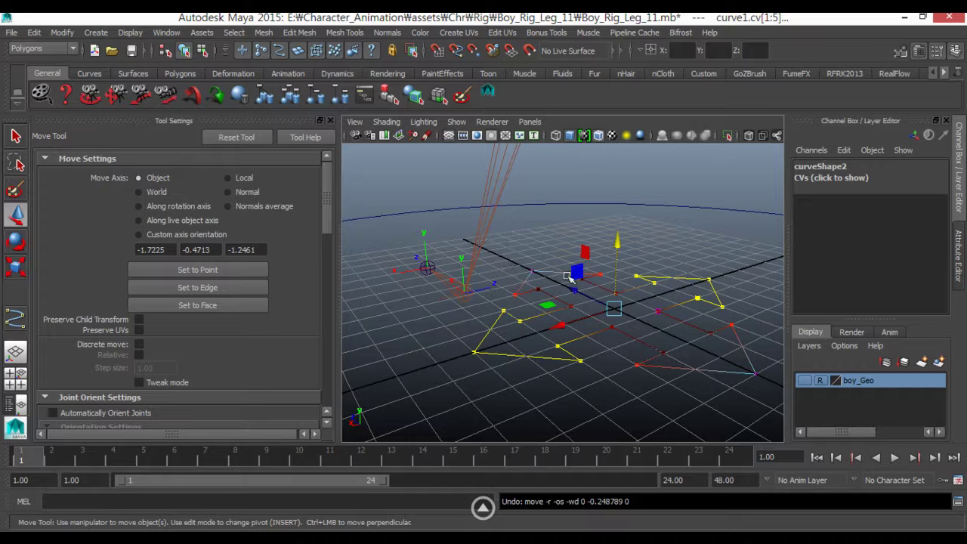
drag(617, 243, 618, 252)
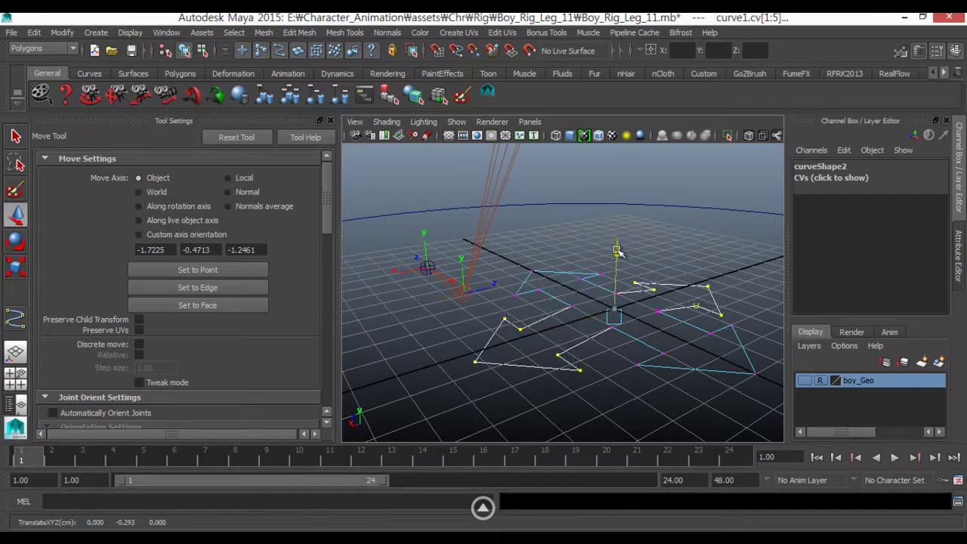
Try rotating the vertices and undo, add the lower and top arrowhead vertices, then deselect
key(r)
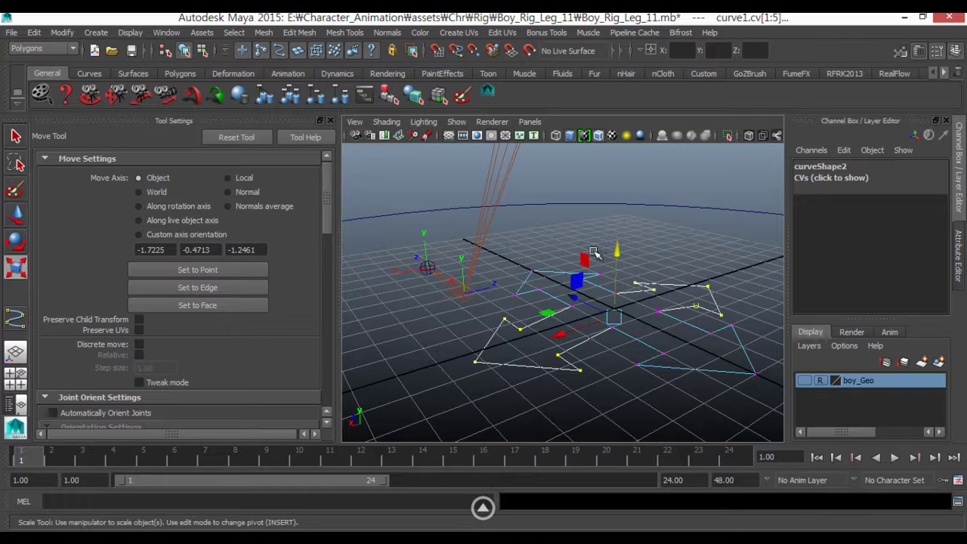
key(e)
drag(577, 280, 581, 284)
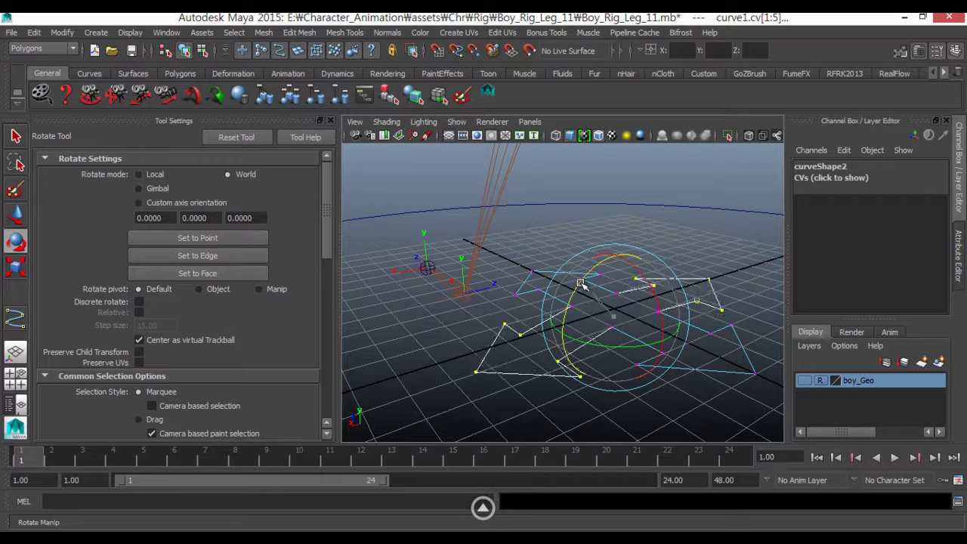
mouse_move(473, 363)
alt+mouse_down()
mouse_move(475, 371)
mouse_move(498, 349)
mouse_move(491, 365)
alt+mouse_up()
key(ctrl+z)
key(ctrl+z)
key(ctrl+z)
key(ctrl+z)
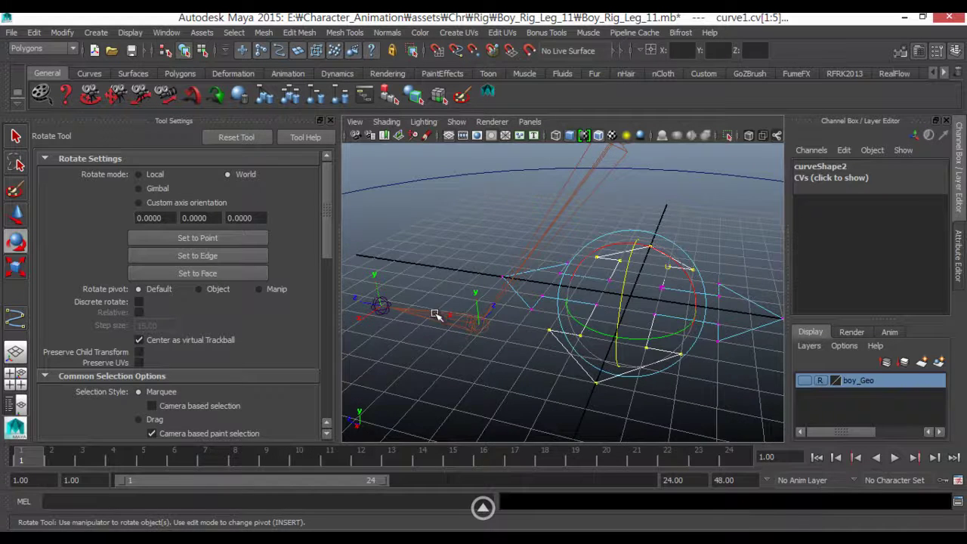
mouse_move(435, 315)
alt+mouse_down()
mouse_move(614, 339)
mouse_move(574, 339)
alt+mouse_up()
key(q)
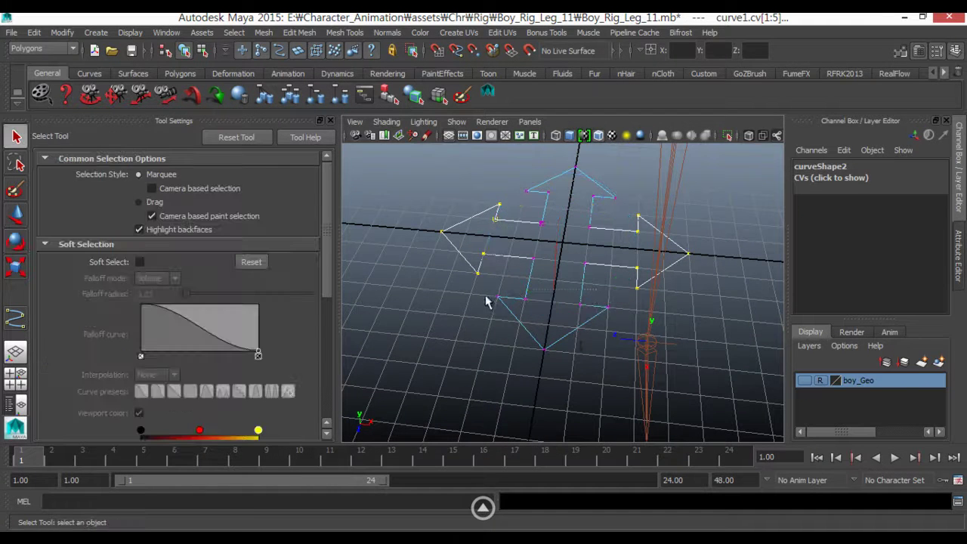
shift+drag(487, 292, 609, 352)
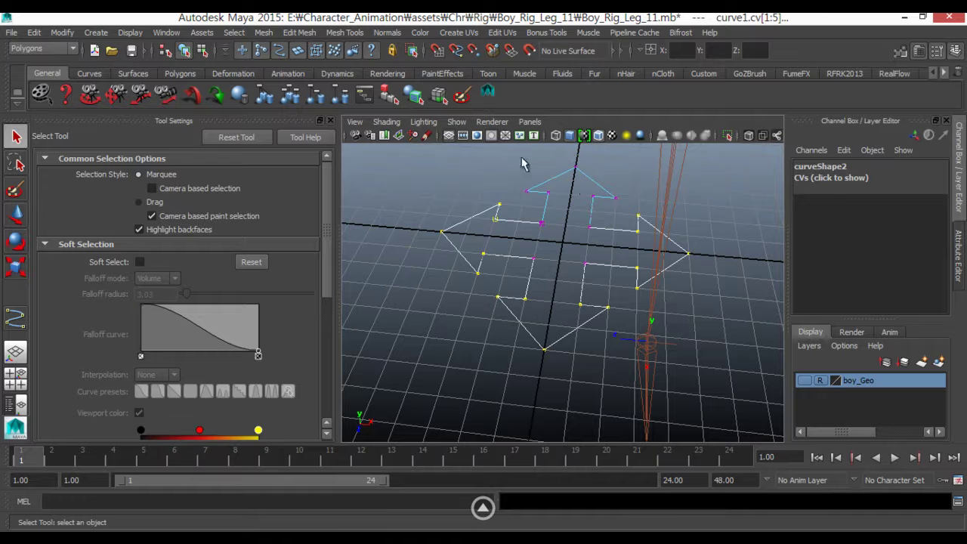
shift+drag(615, 204, 521, 155)
mouse_move(507, 270)
alt+mouse_down()
mouse_move(486, 265)
mouse_move(546, 202)
mouse_move(549, 214)
mouse_move(483, 211)
mouse_move(503, 201)
mouse_move(535, 228)
mouse_move(515, 264)
alt+mouse_up()
key(w)
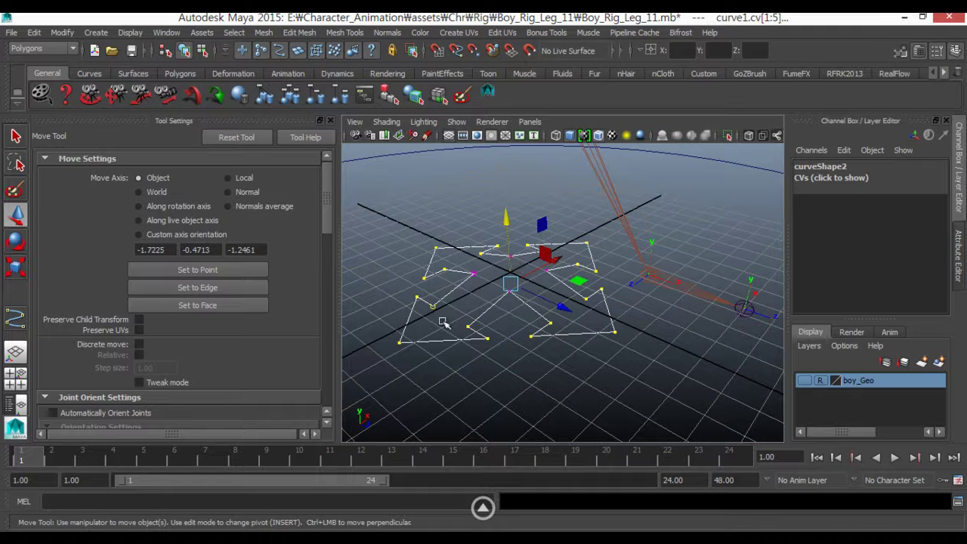
click(463, 369)
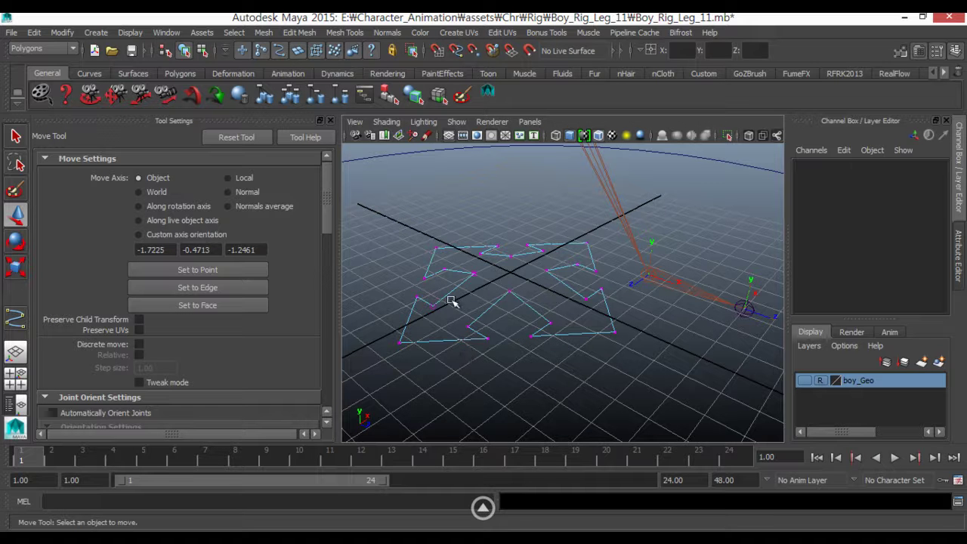
Return curve1 to object mode and point-snap it onto the leg joint
right_drag(450, 295, 504, 220)
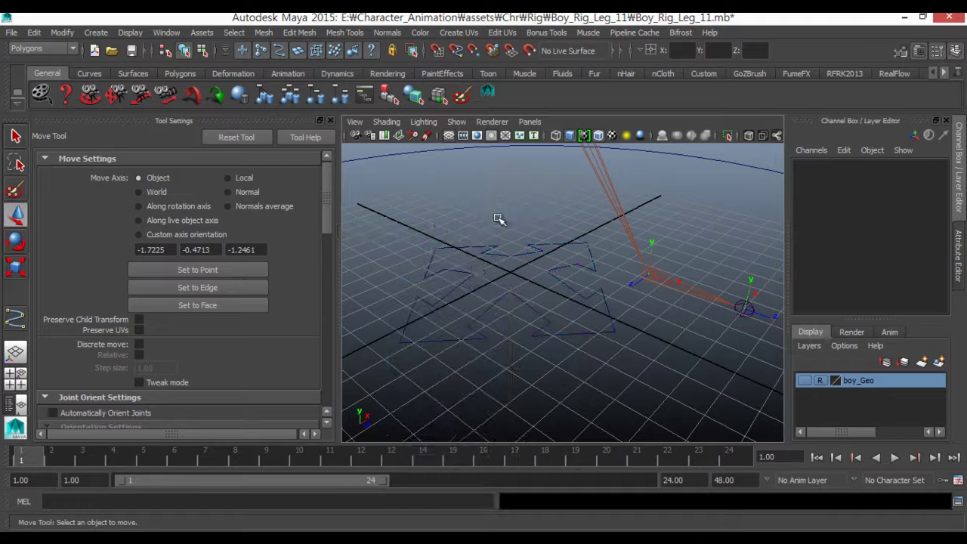
click(470, 278)
key(a)
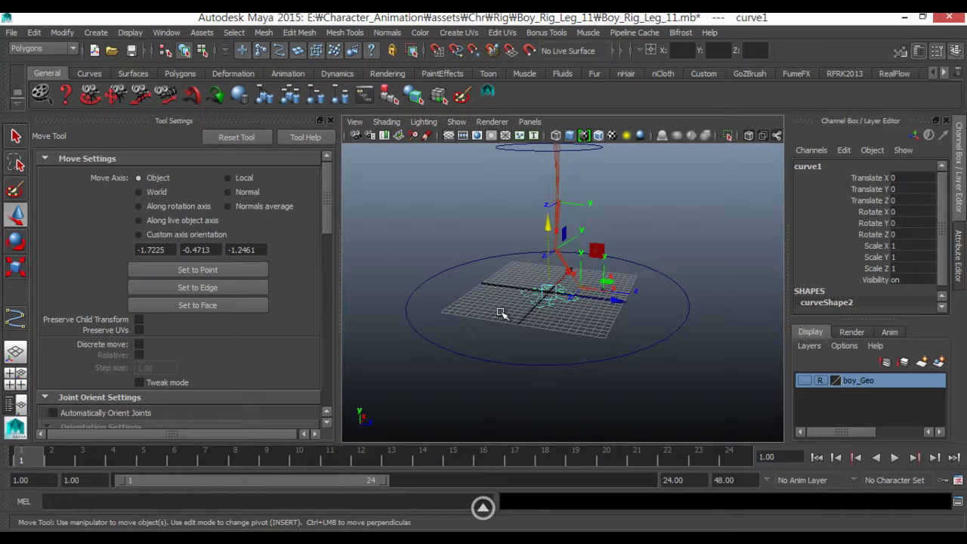
key(v)
drag(541, 294, 557, 202)
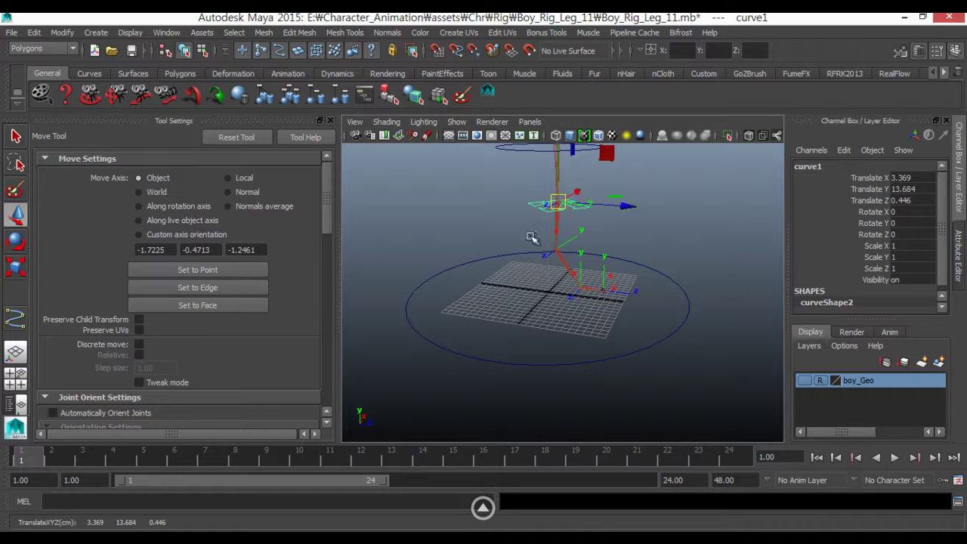
alt+drag(491, 291, 521, 325)
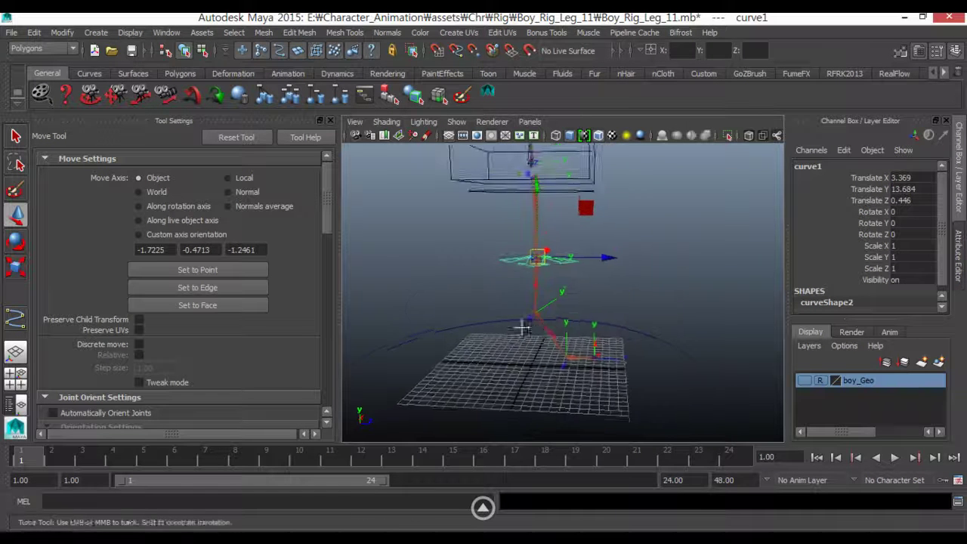
Rotate the control to 90 in X and move it forward along Z
key(e)
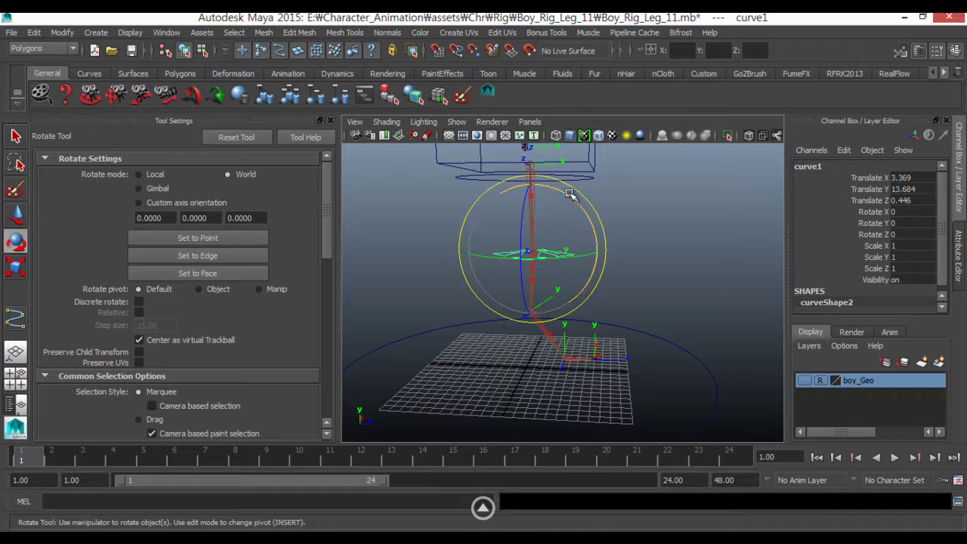
drag(570, 197, 579, 296)
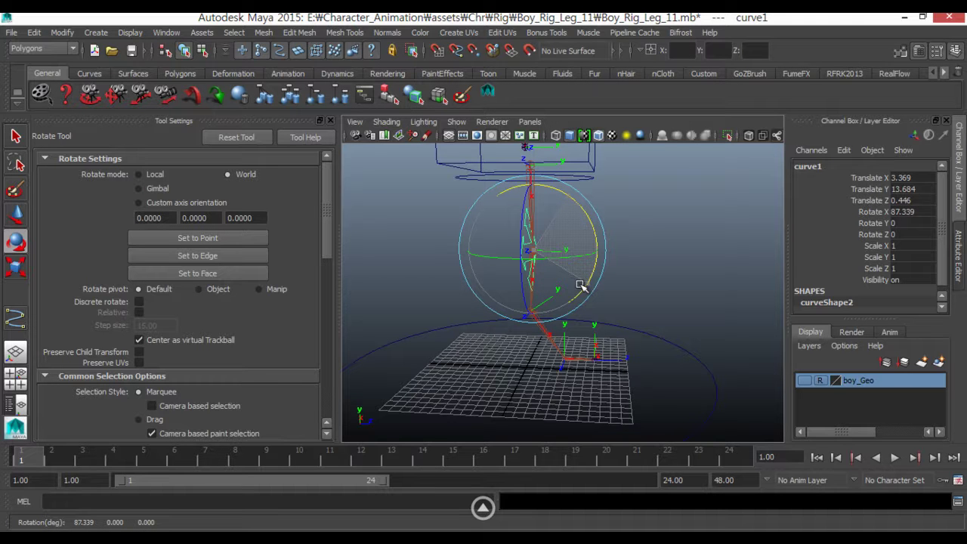
text(90)
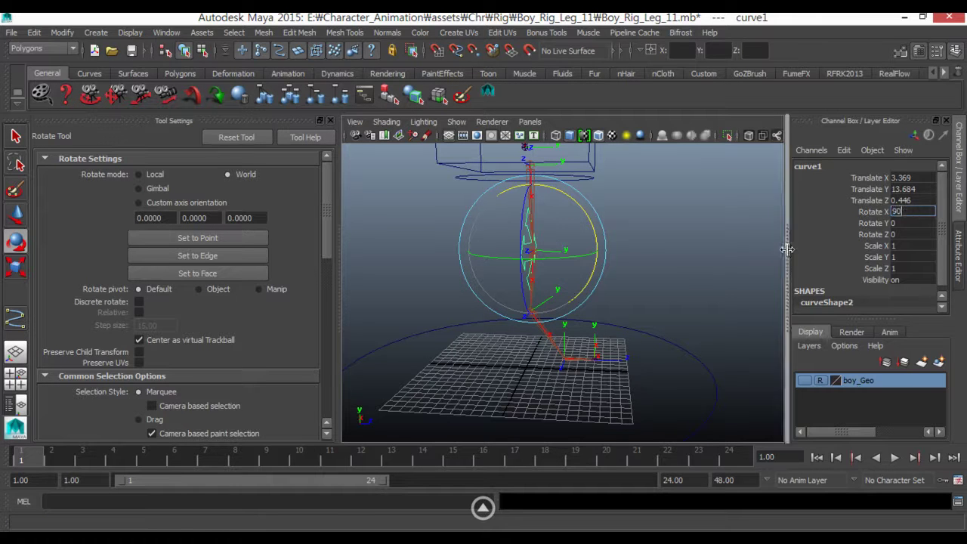
key(Return)
key(w)
drag(601, 259, 669, 250)
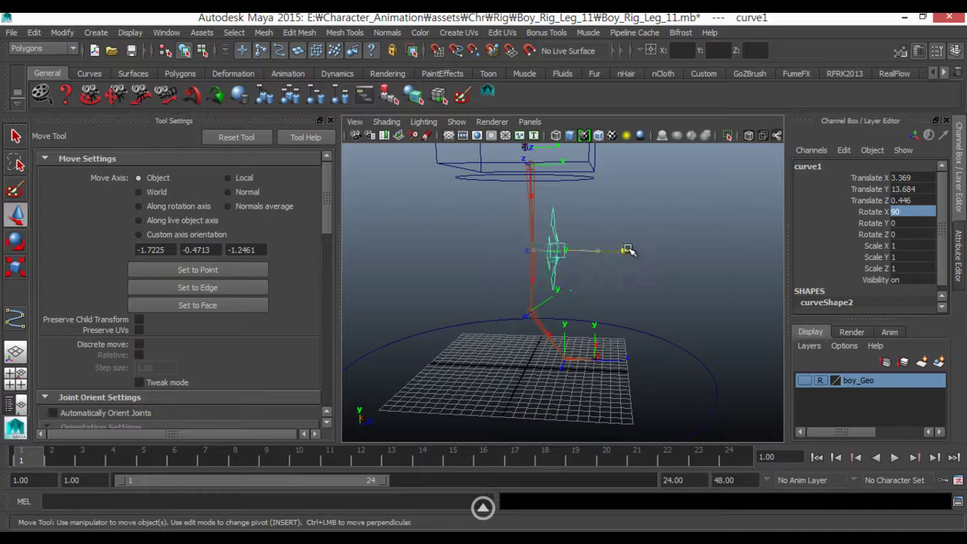
Scale the control uniformly to 0.57 and freeze its transformations
alt+drag(578, 277, 370, 314)
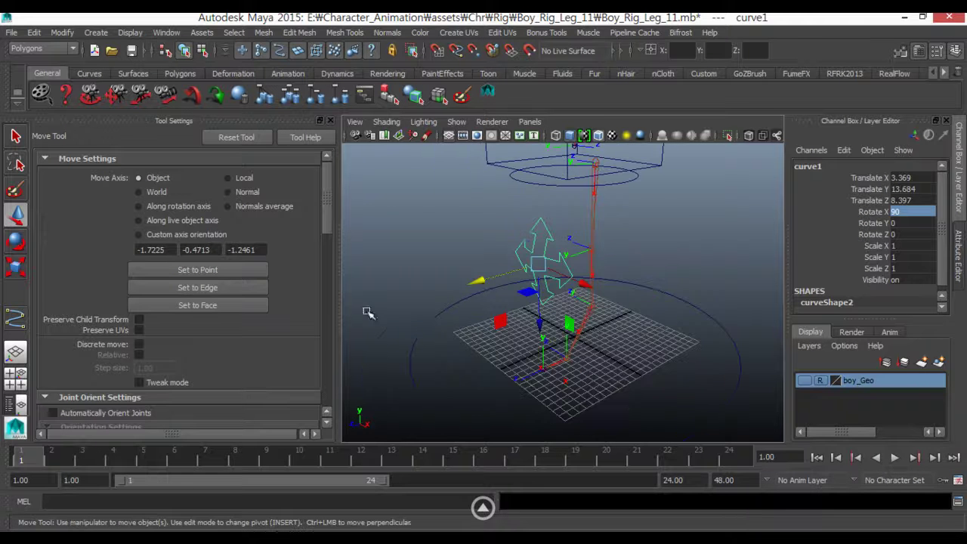
key(r)
mouse_move(537, 266)
mouse_down()
mouse_move(425, 270)
mouse_move(442, 256)
mouse_up()
key(w)
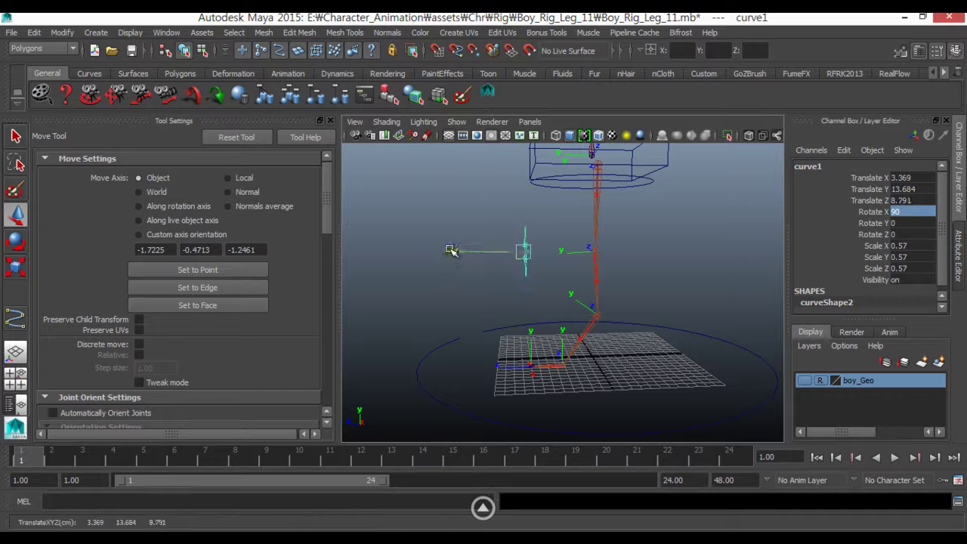
click(62, 33)
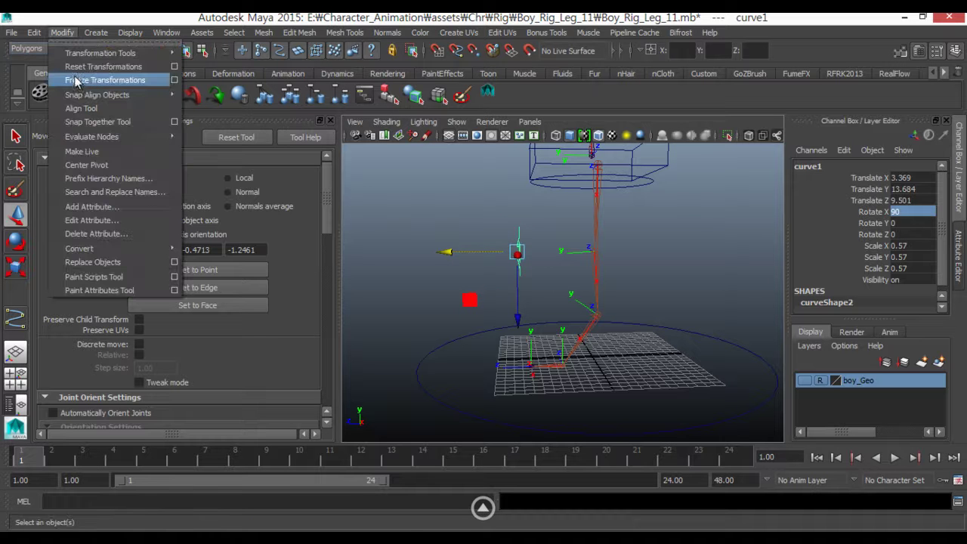
click(90, 78)
Orbit around the leg rig to check the control's placement
mouse_move(483, 302)
alt+mouse_down()
mouse_move(535, 306)
mouse_move(521, 308)
alt+mouse_up()
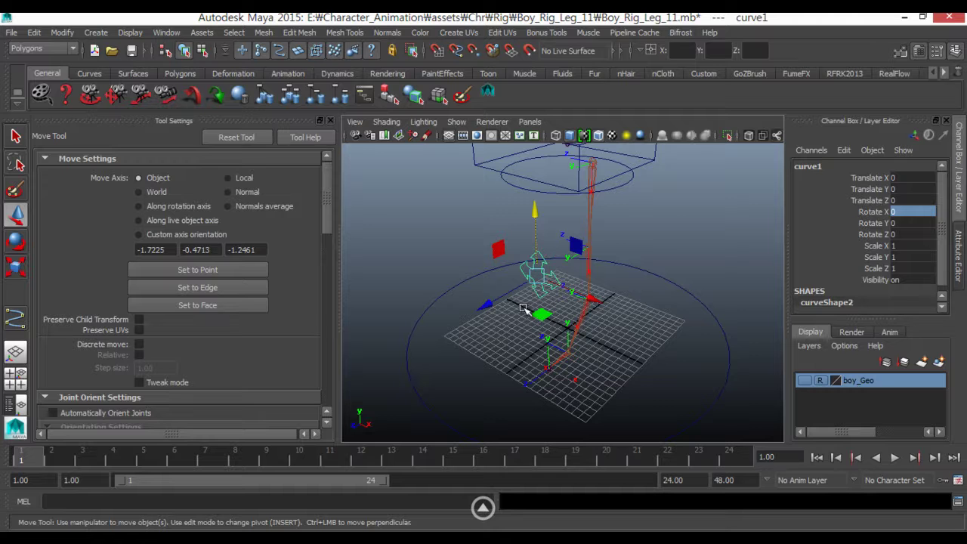
mouse_move(521, 283)
alt+mouse_down()
mouse_move(525, 293)
mouse_move(556, 287)
alt+mouse_up()
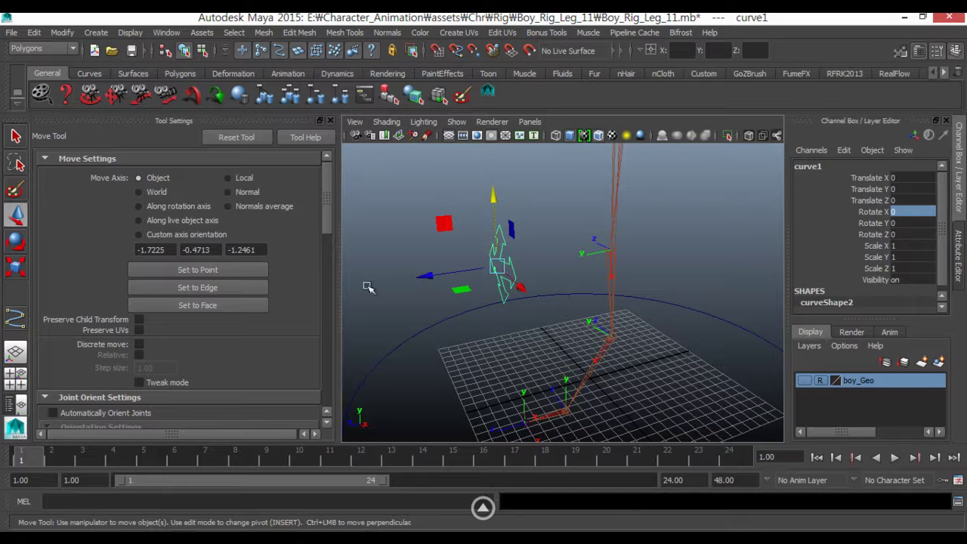
alt+drag(512, 271, 527, 293)
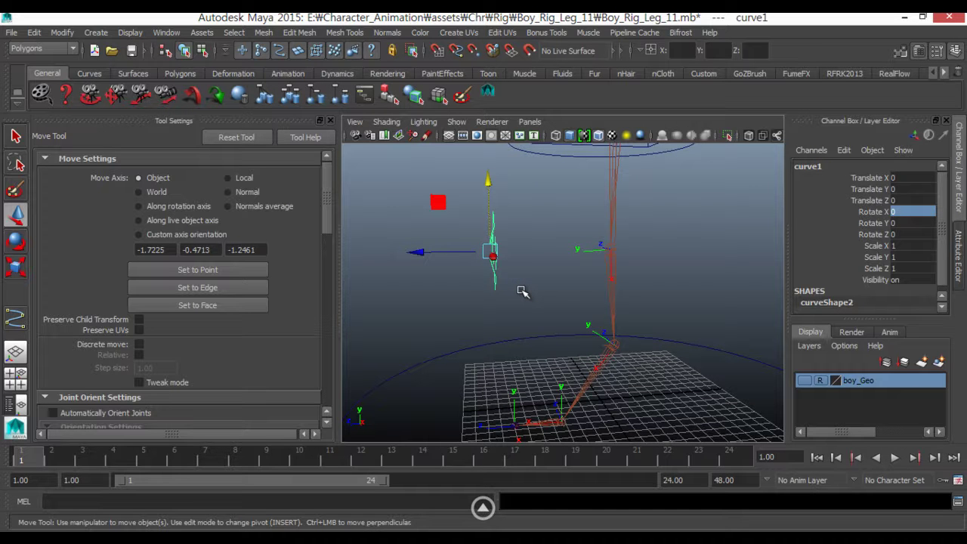
alt+drag(523, 291, 535, 298)
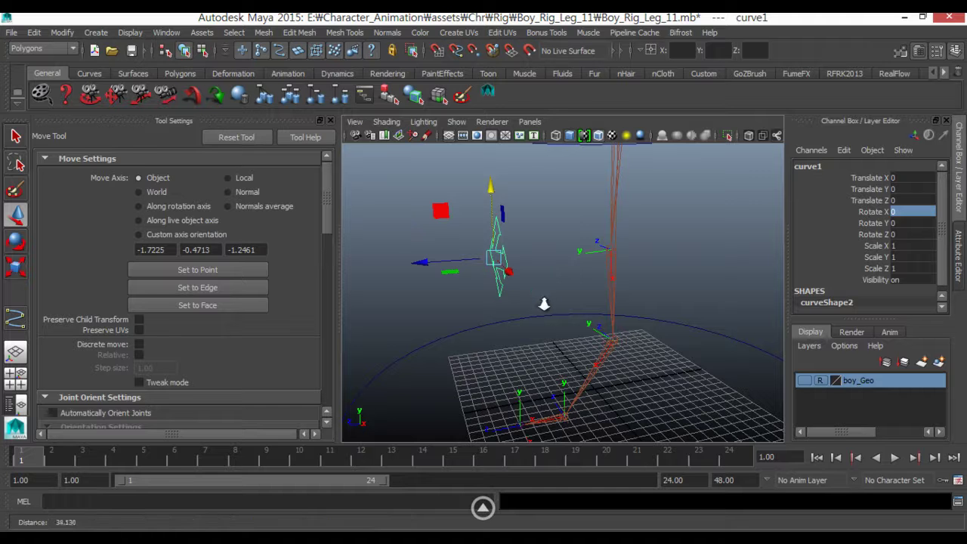
alt+drag(546, 304, 349, 303)
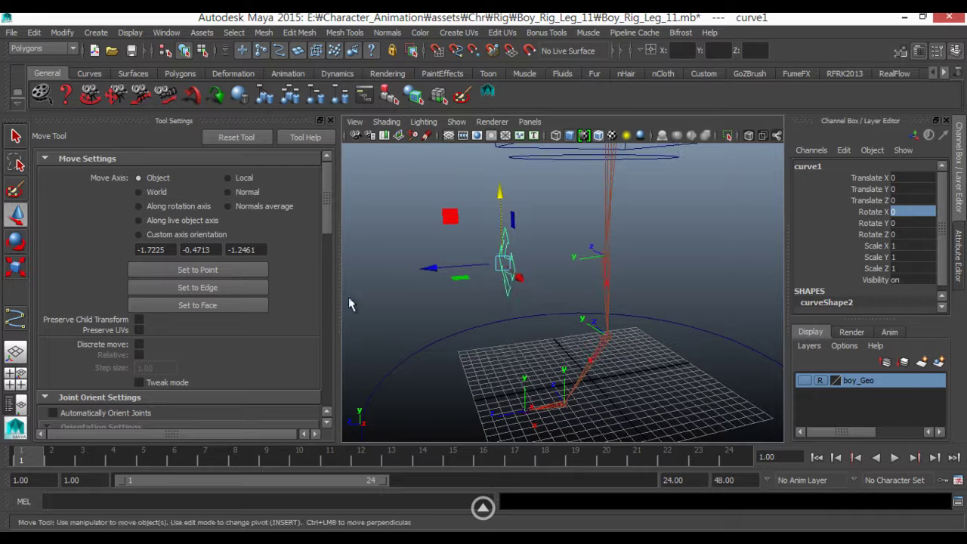
Close Tool Settings and show the Outliner scene hierarchy via the hotbox
click(329, 121)
key(space)
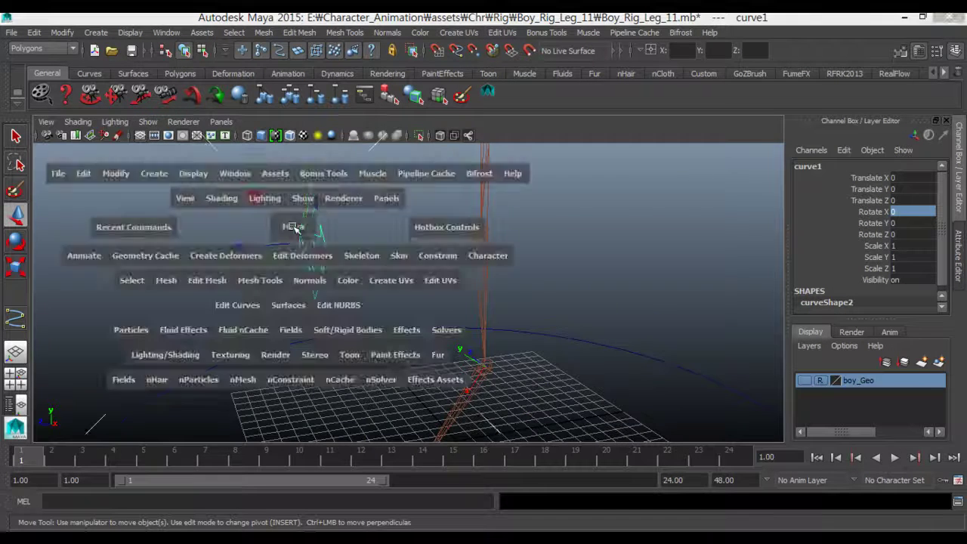
click(290, 253)
click(83, 353)
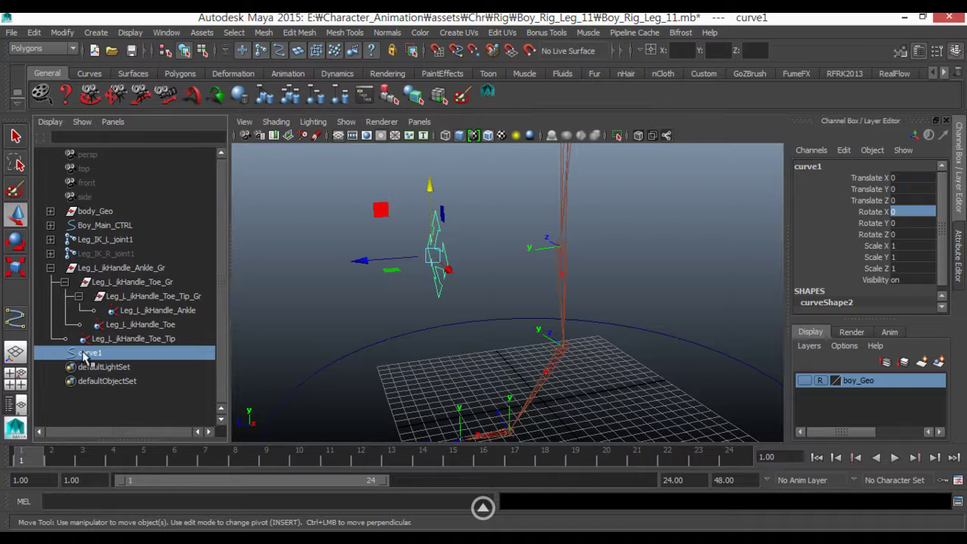
click(95, 271)
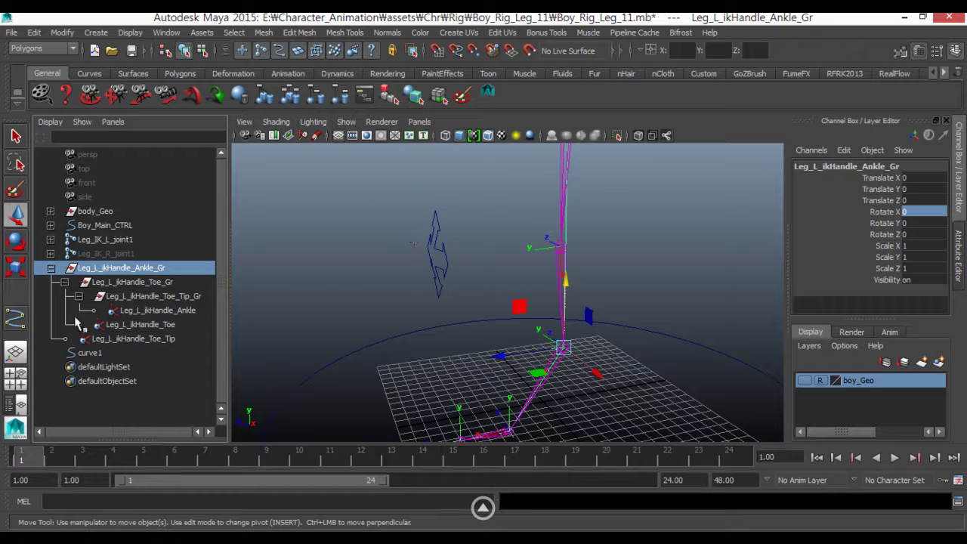
Rename curve1 to Leg_L_PoleVector_CTRL in the Channel Box name field
click(89, 353)
click(807, 166)
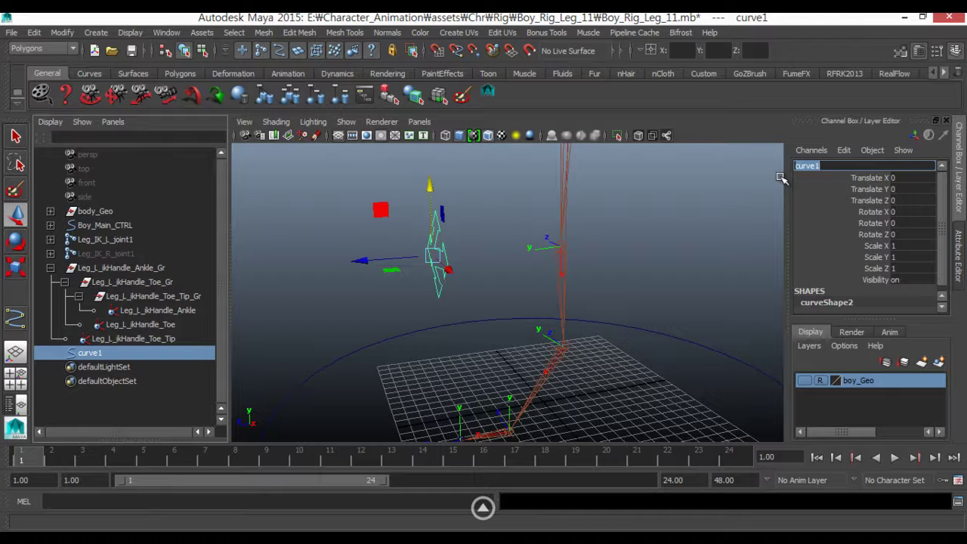
text(Leg_L_PoleVector)
key(Return)
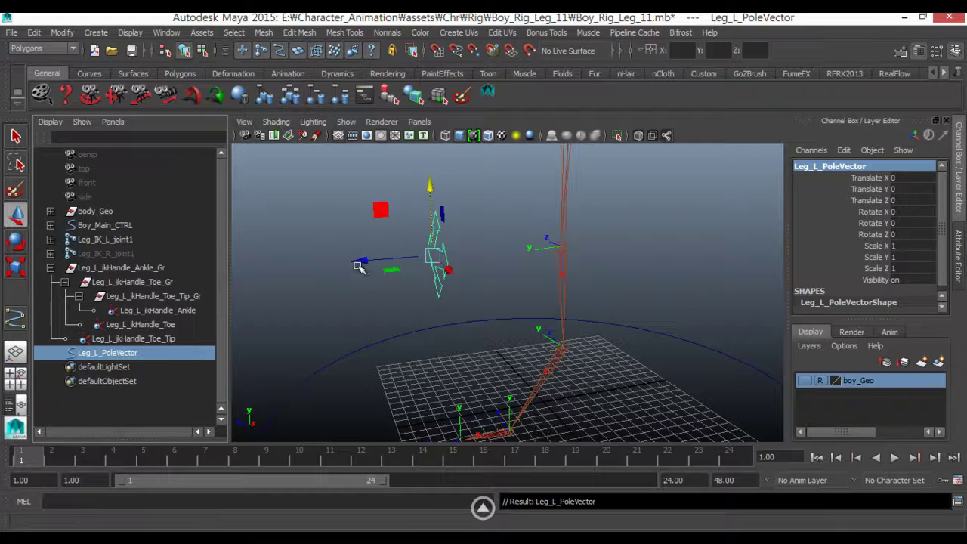
alt+drag(358, 270, 362, 266)
double_click(867, 166)
text(_CTRL)
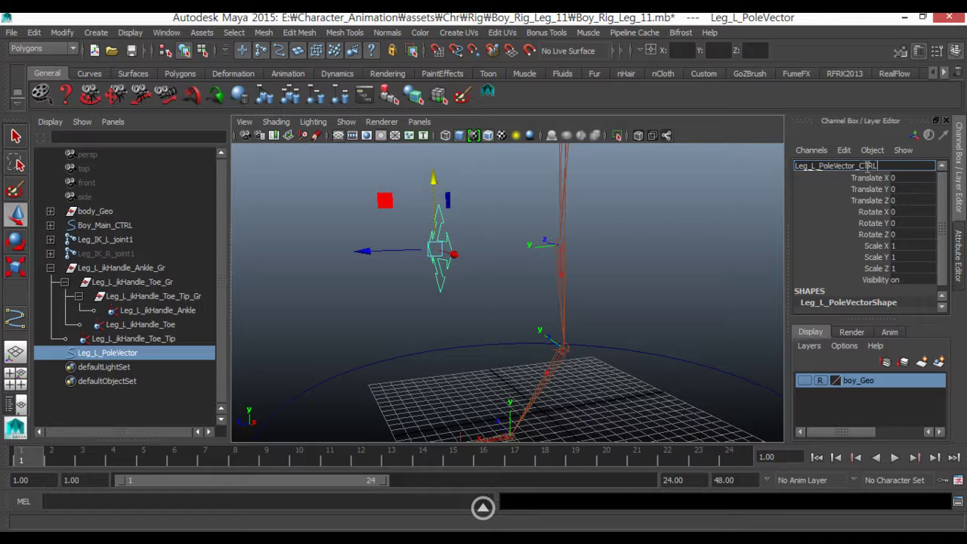
key(Return)
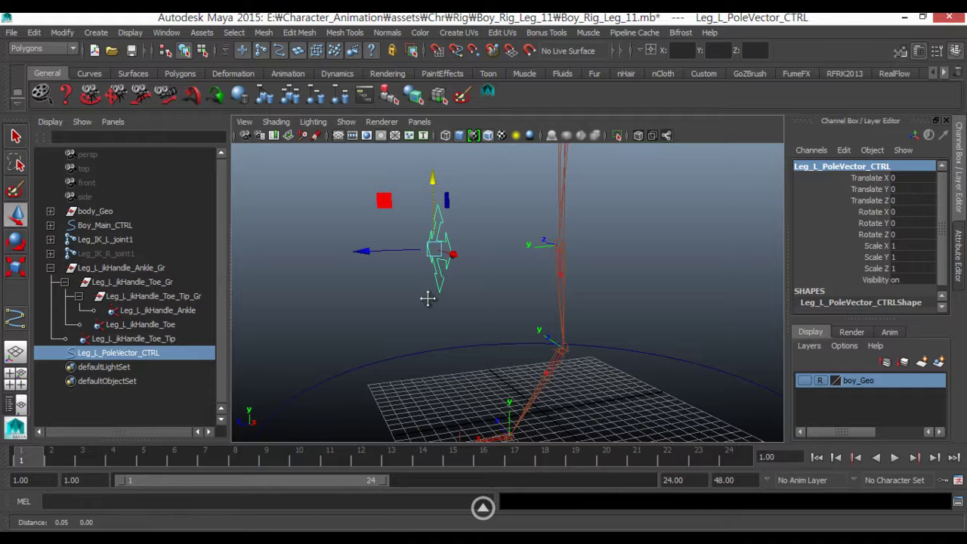
alt+right_drag(427, 298, 409, 297)
Group Leg_L_PoleVector_CTRL with Ctrl+G and expand group1 to see the control inside
alt+drag(302, 296, 326, 303)
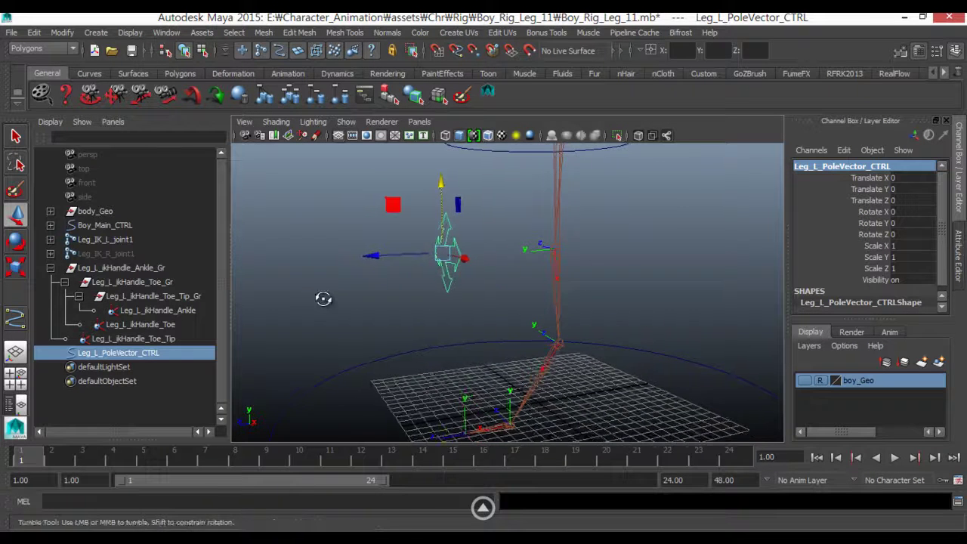
key(ctrl+g)
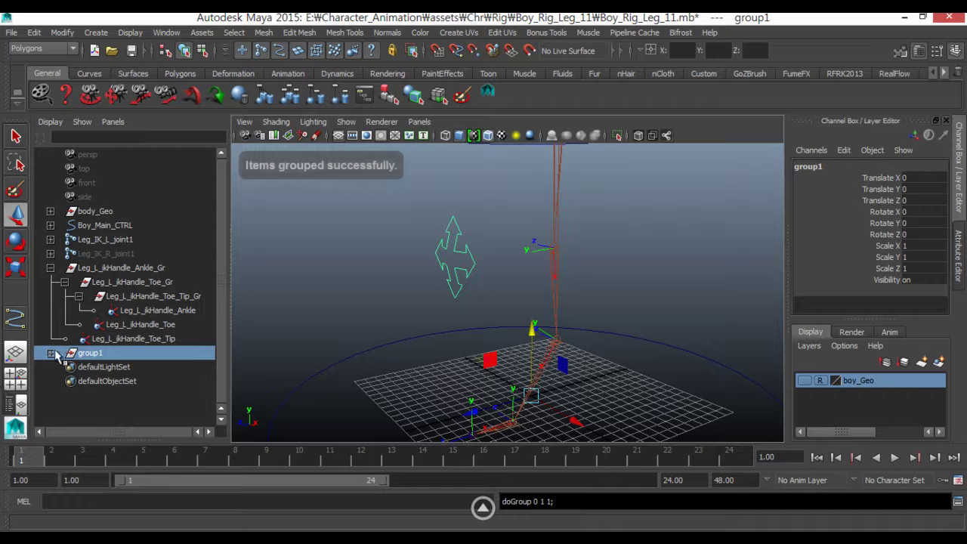
click(50, 352)
click(109, 368)
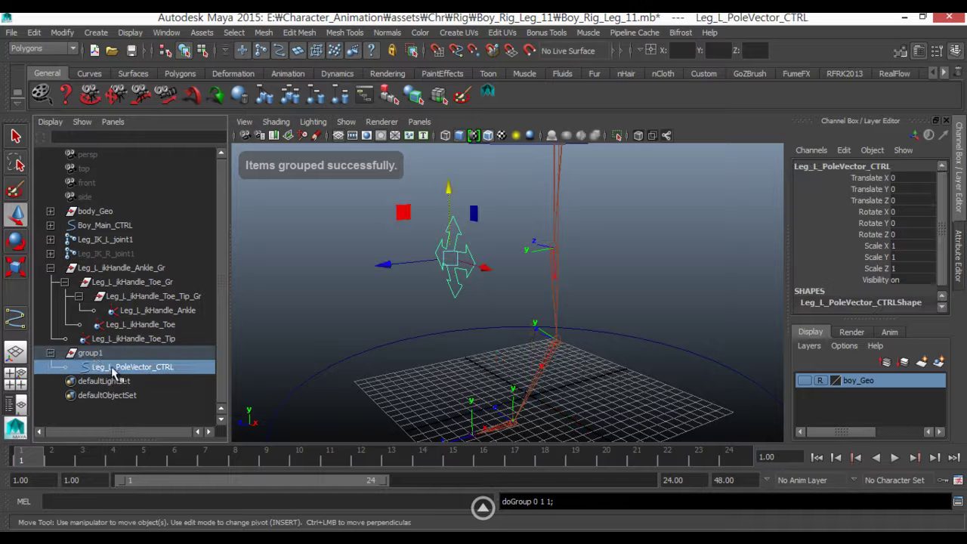
key(Up)
click(110, 367)
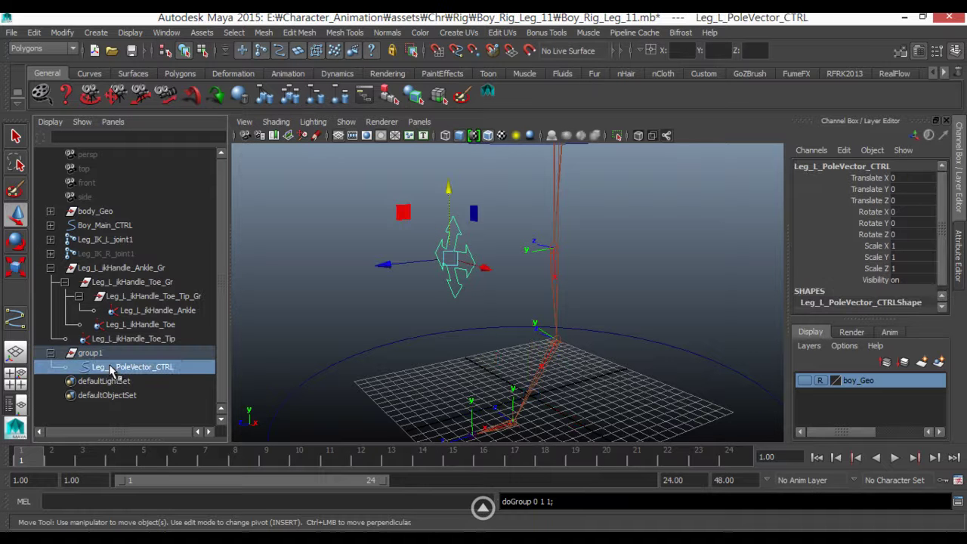
mouse_move(433, 309)
alt+mouse_down()
mouse_move(394, 297)
mouse_move(433, 295)
alt+mouse_up()
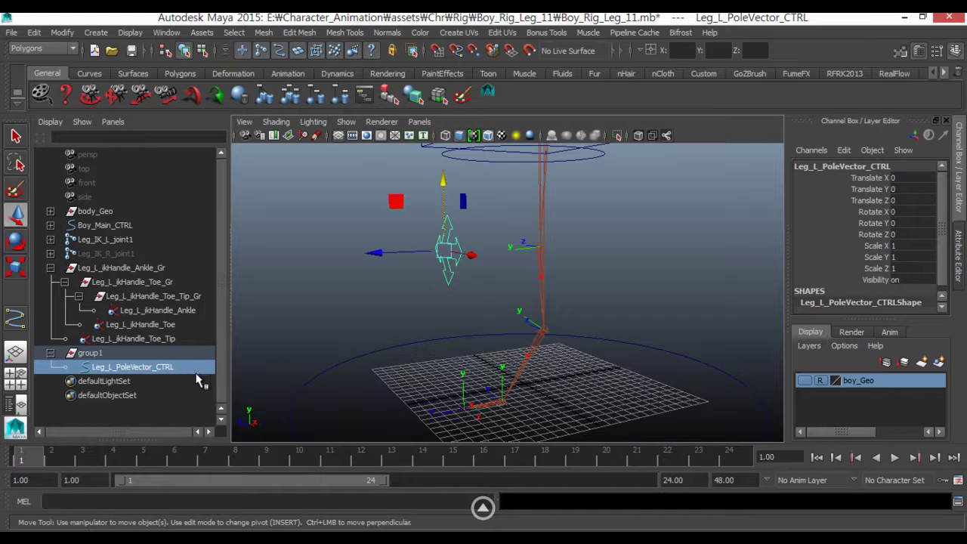
click(111, 358)
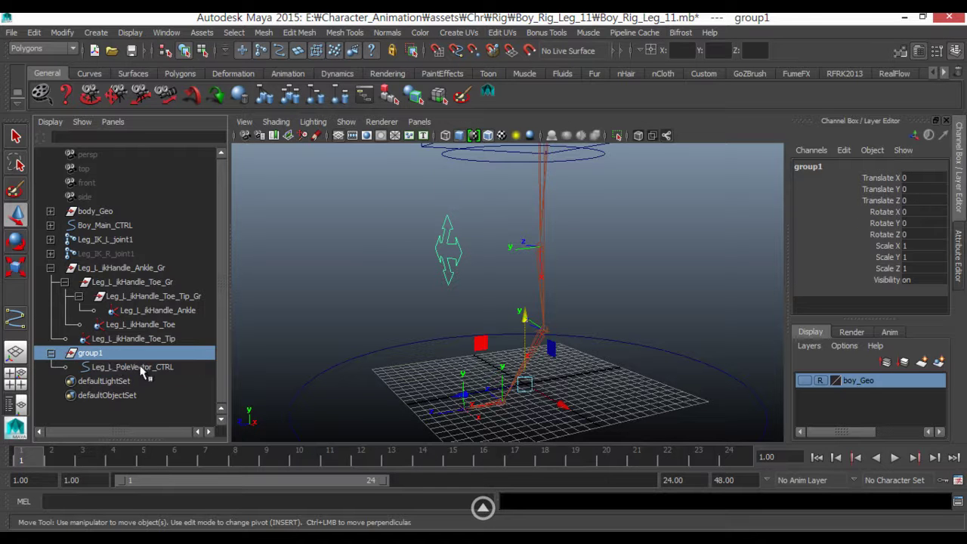
click(142, 368)
Rename group1 to Leg_L_PoleVector_CTRL_Gr using the control's name plus _Gr
click(823, 165)
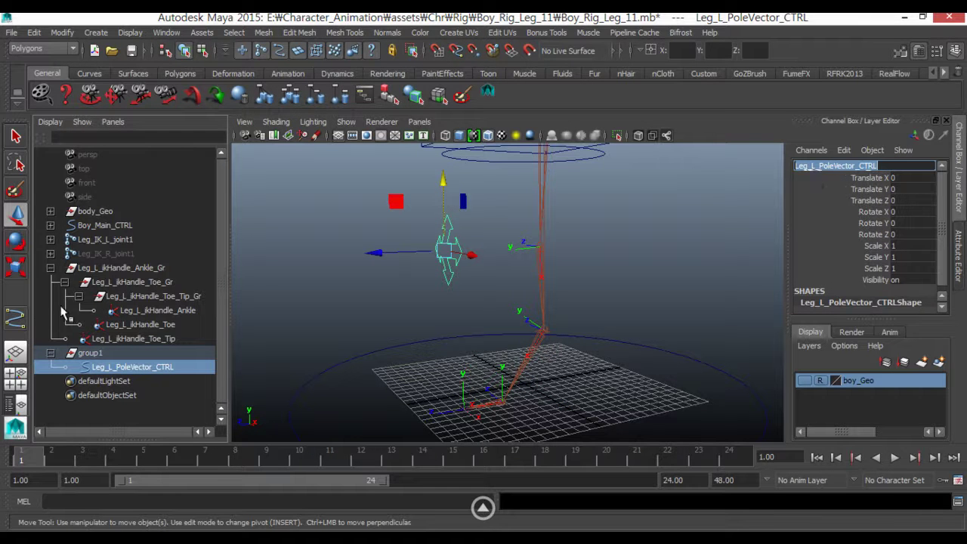
click(87, 353)
click(831, 165)
text(Leg_L_PoleVector_CTRL)
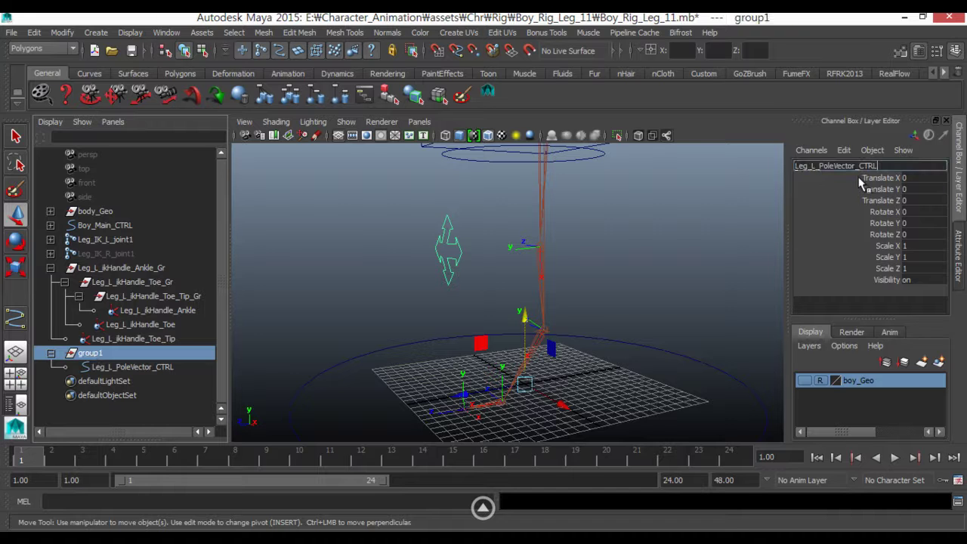
text(_G)
text(r)
key(Return)
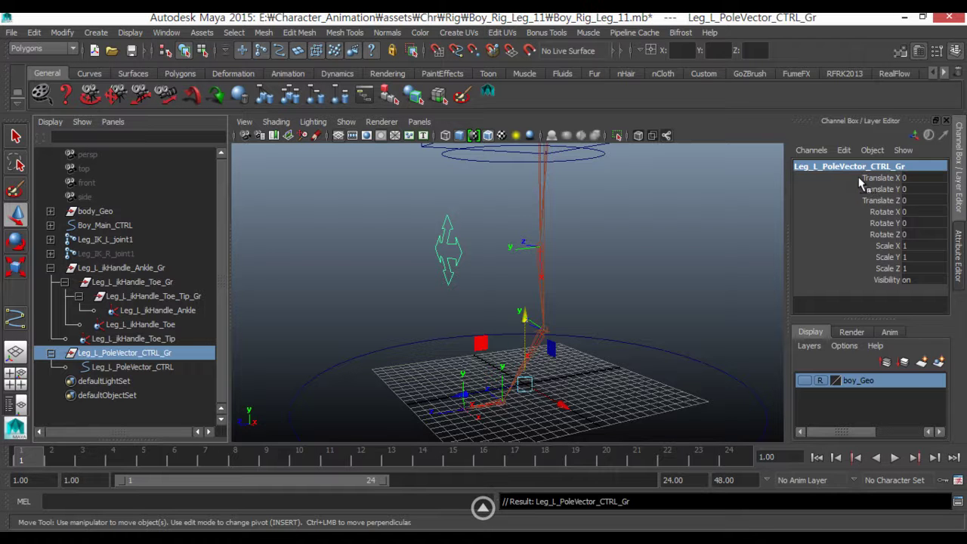
Center the pivot of Leg_L_PoleVector_CTRL_Gr on the control
click(125, 367)
key(ctrl+z)
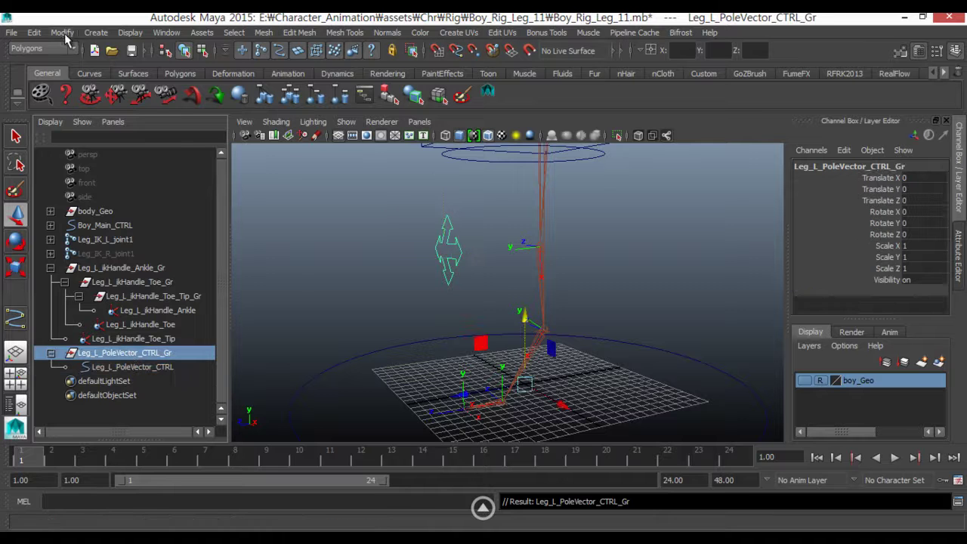
click(62, 32)
click(85, 165)
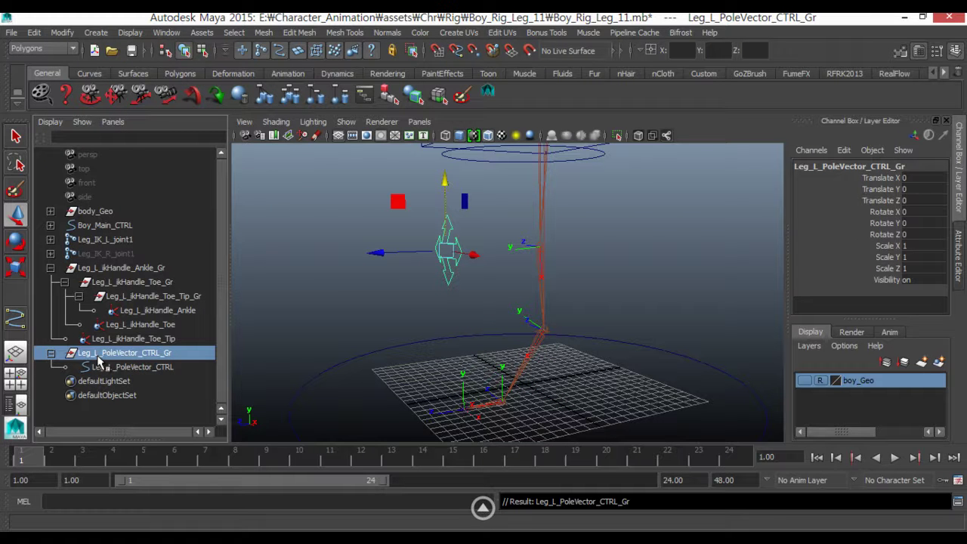
Select Leg_L_PoleVector_CTRL together with the Leg_L_ikHandle_Ankle handle
alt+drag(347, 317, 370, 319)
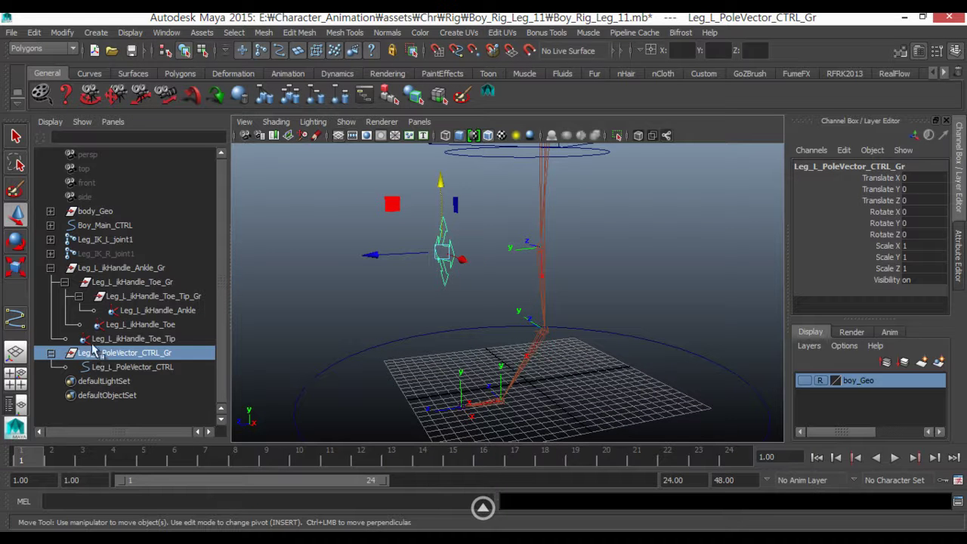
click(113, 366)
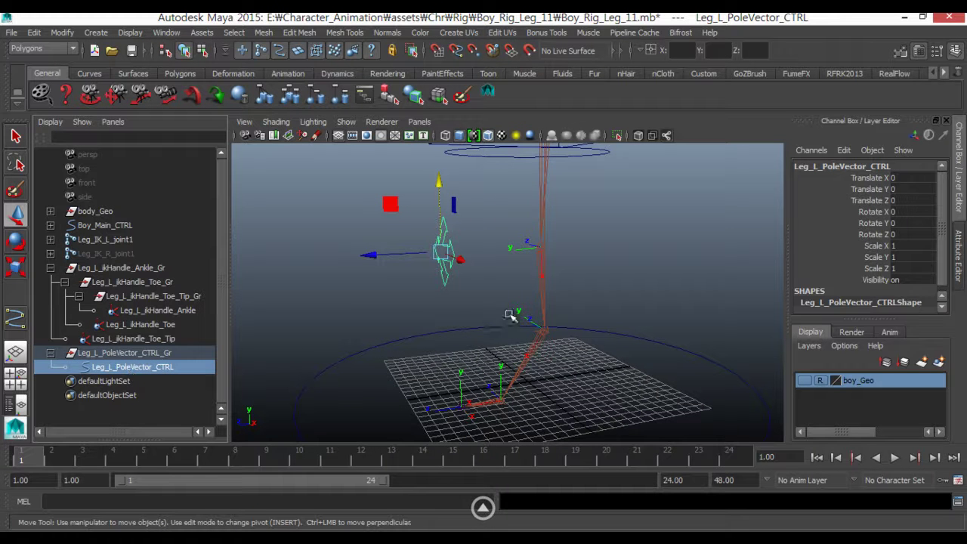
click(576, 346)
click(173, 368)
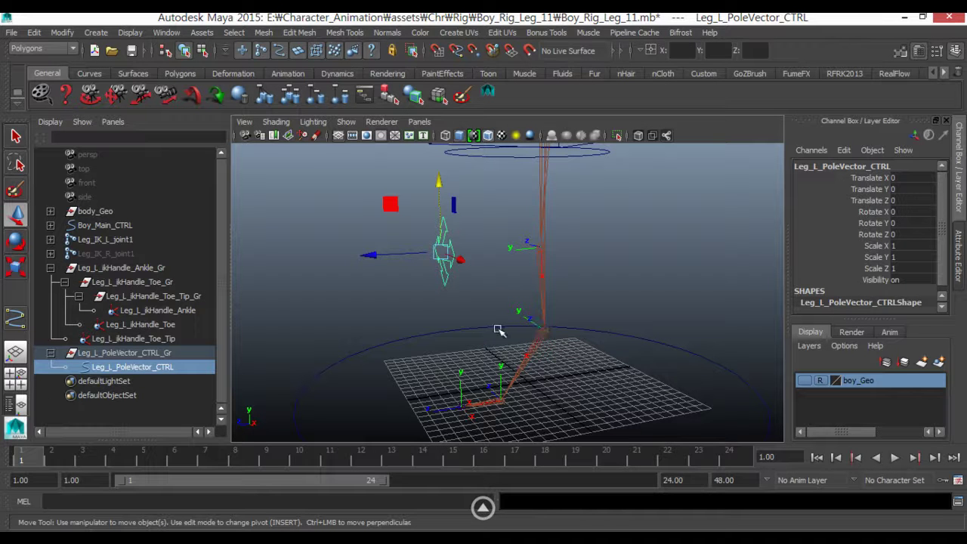
shift+drag(502, 304, 595, 342)
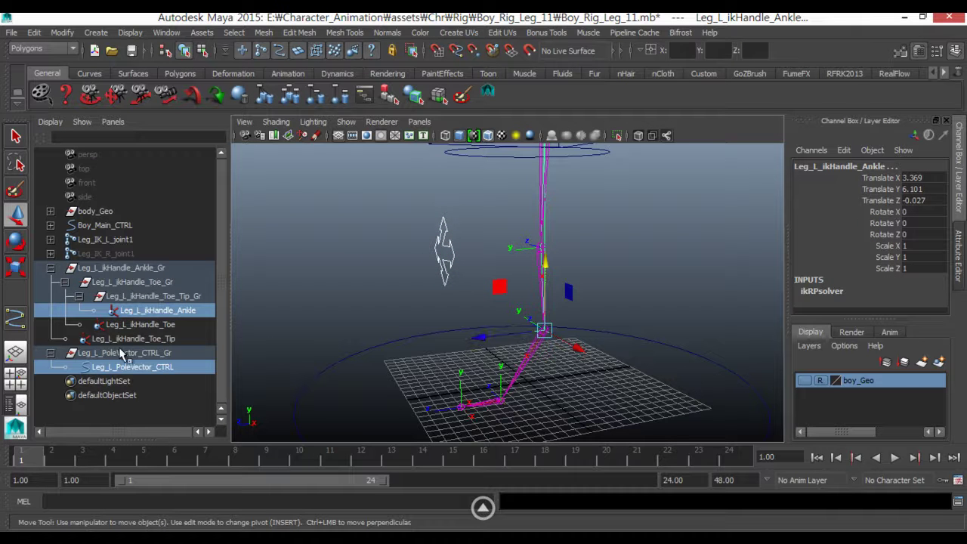
In the Animation menu set, pole-vector constrain the ankle IK handle to the control
click(49, 50)
click(66, 53)
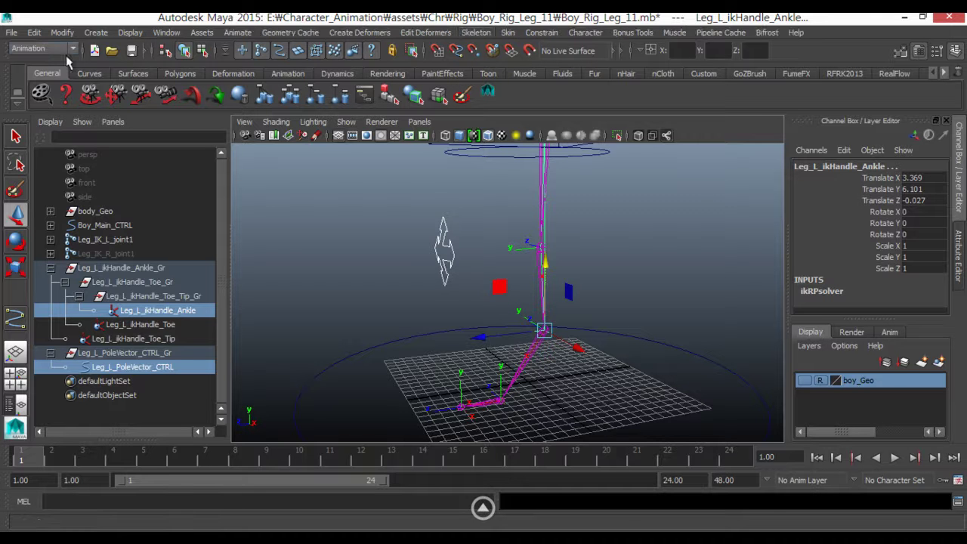
click(536, 34)
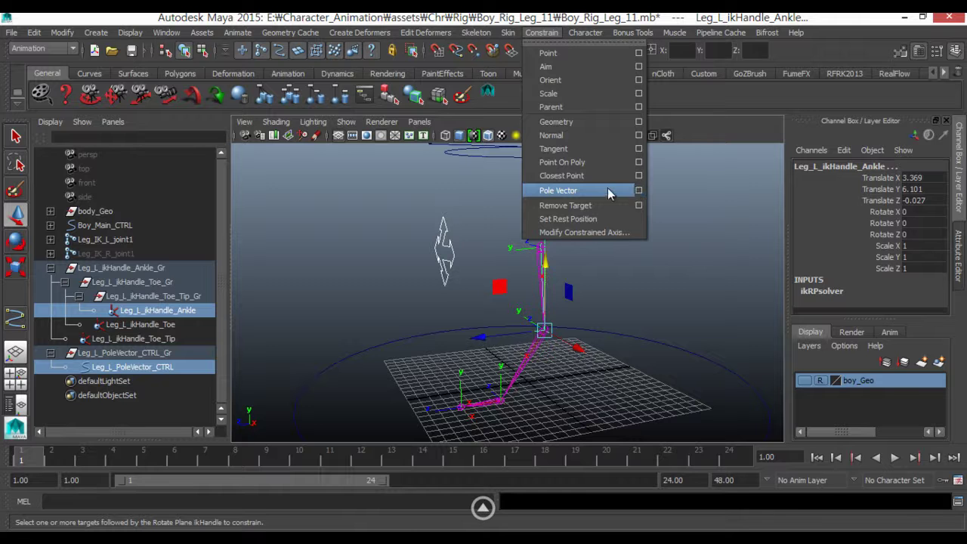
click(638, 190)
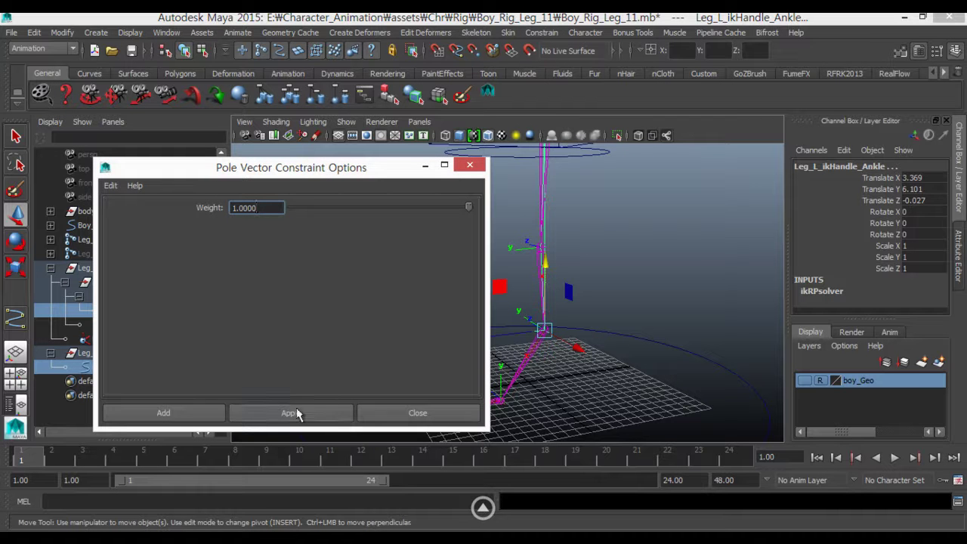
click(301, 415)
click(392, 413)
Test the knee by moving Leg_L_PoleVector_CTRL, then undo it back to origin
click(387, 339)
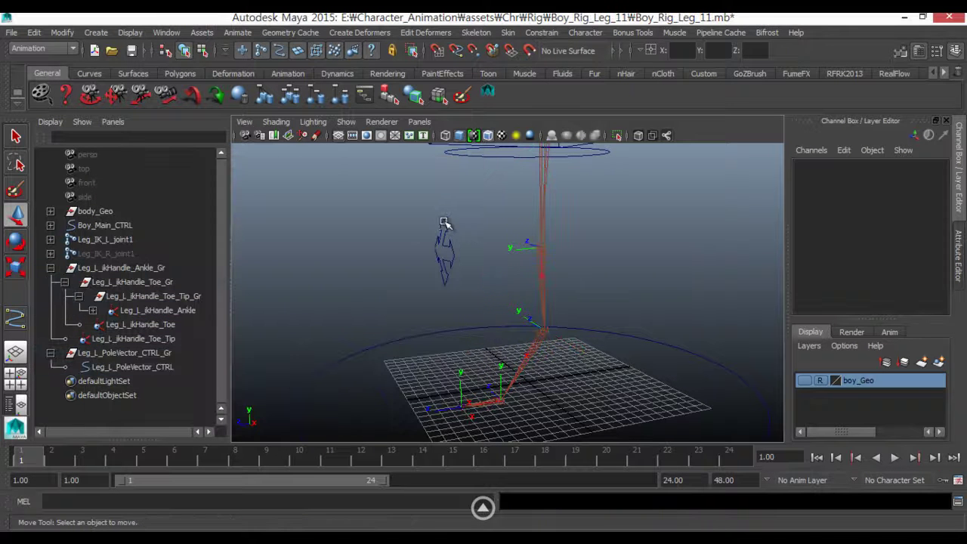
click(444, 249)
alt+drag(378, 331, 430, 302)
key(w)
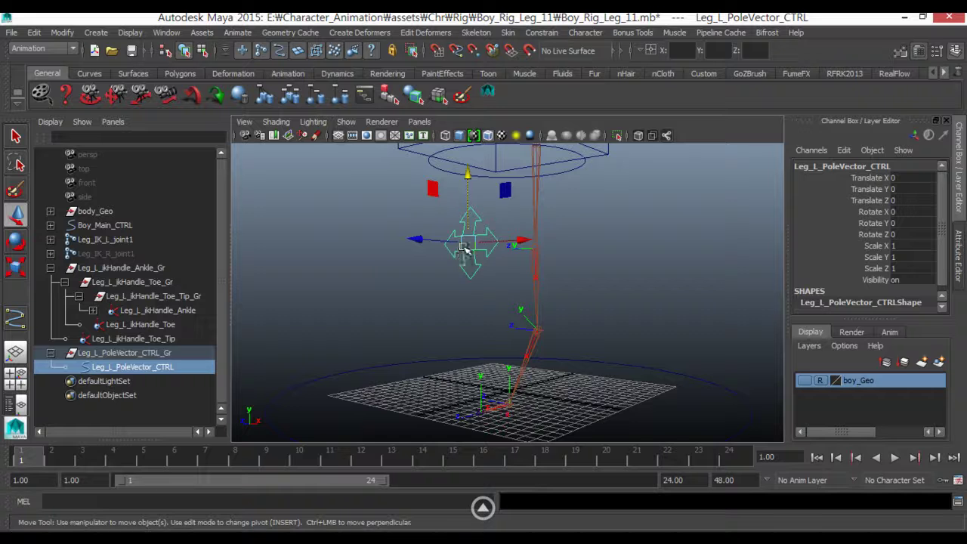
drag(464, 249, 453, 270)
key(ctrl+z)
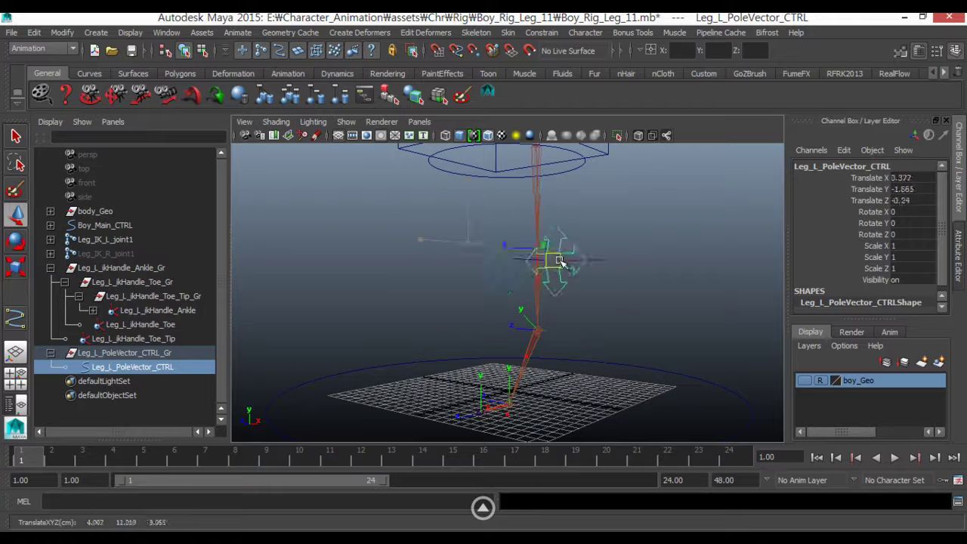
key(ctrl+z)
key(ctrl+z)
Check Leg_L_PoleVector_CTRL_Gr and Leg_L_ikHandle_Ankle_Gr in the Outliner
alt+drag(420, 269, 363, 281)
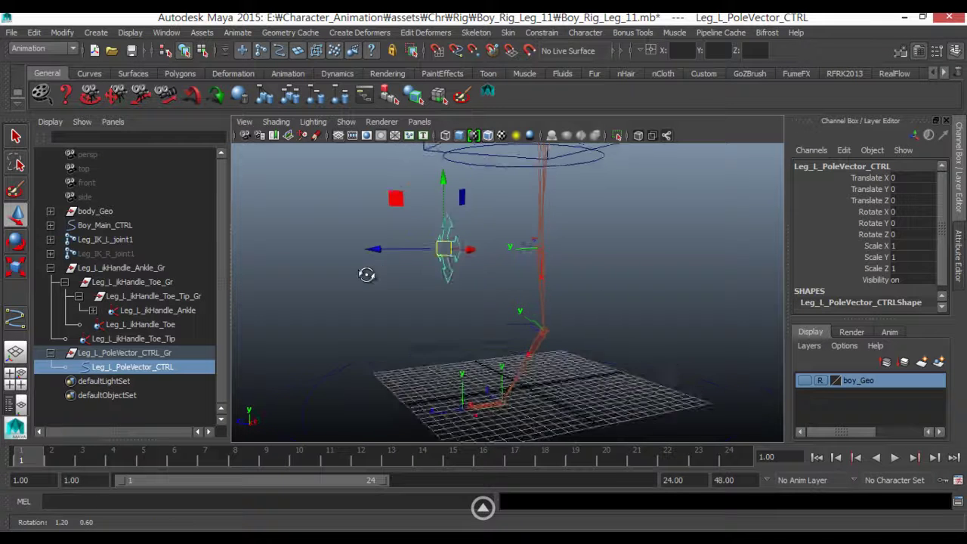
click(100, 352)
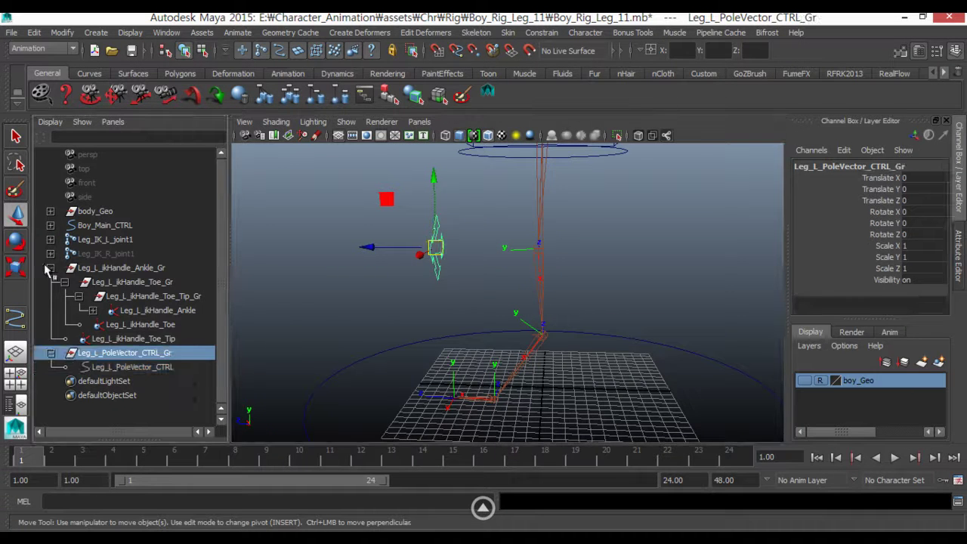
click(113, 268)
Make the right leg chain visible by setting Leg_IK_R_joint1 Visibility to 1
mouse_move(401, 274)
alt+mouse_down()
mouse_move(458, 282)
mouse_move(421, 307)
mouse_move(375, 302)
mouse_move(397, 298)
alt+mouse_up()
click(50, 268)
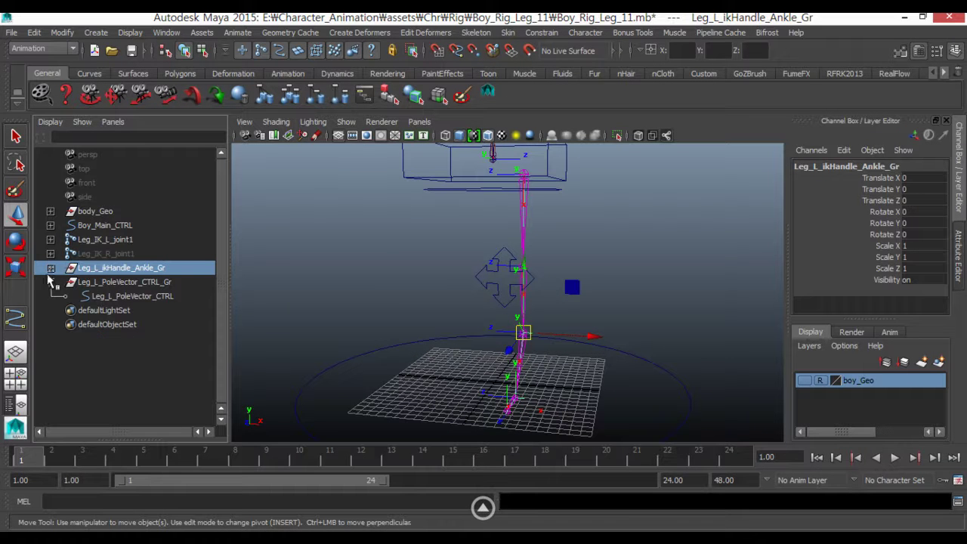
click(51, 281)
click(119, 345)
click(110, 282)
click(110, 267)
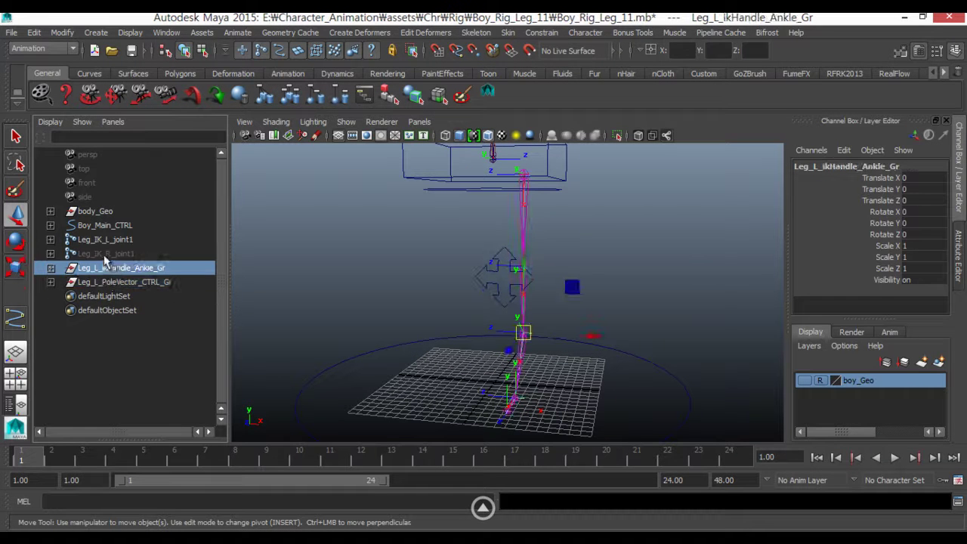
click(105, 254)
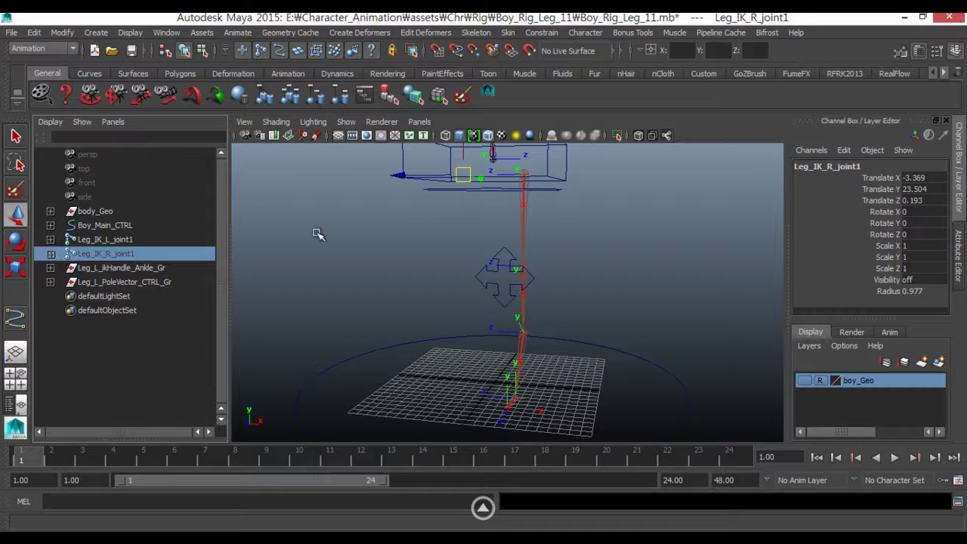
double_click(916, 280)
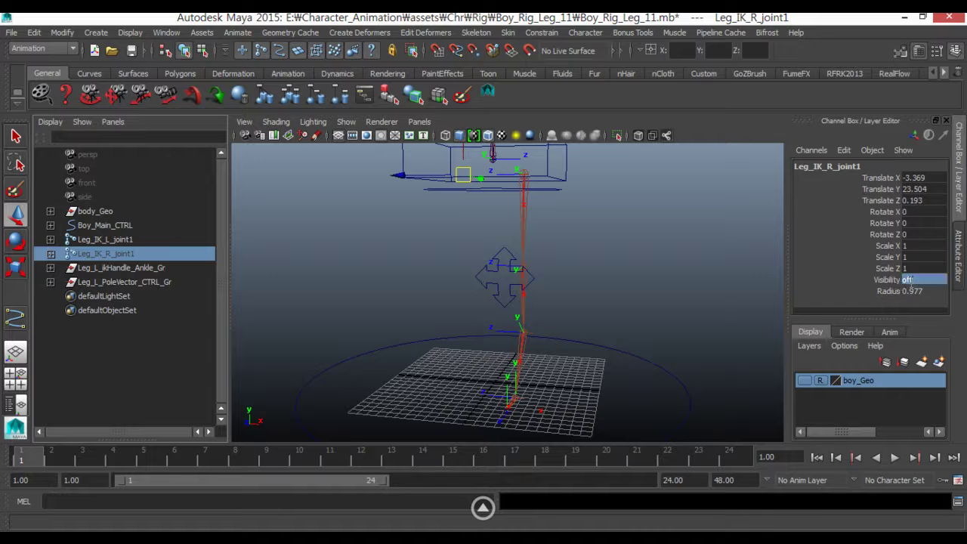
text(1)
key(Return)
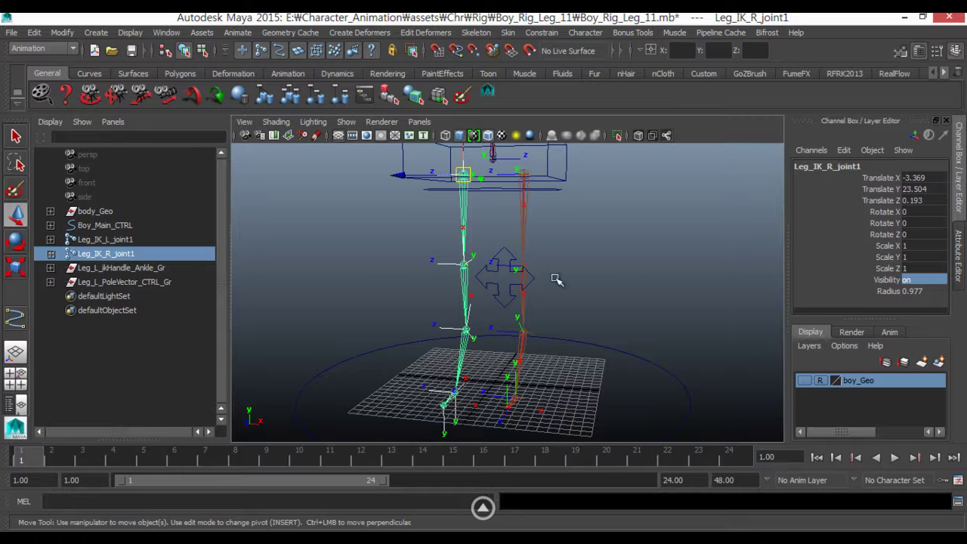
Set the IK Handle Tool options to defaults with the Rotate-Plane Solver
mouse_move(554, 276)
alt+mouse_down()
mouse_move(359, 293)
mouse_move(511, 274)
mouse_move(367, 265)
mouse_move(384, 279)
mouse_move(375, 294)
mouse_move(408, 287)
mouse_move(385, 289)
mouse_move(362, 268)
alt+mouse_up()
click(359, 293)
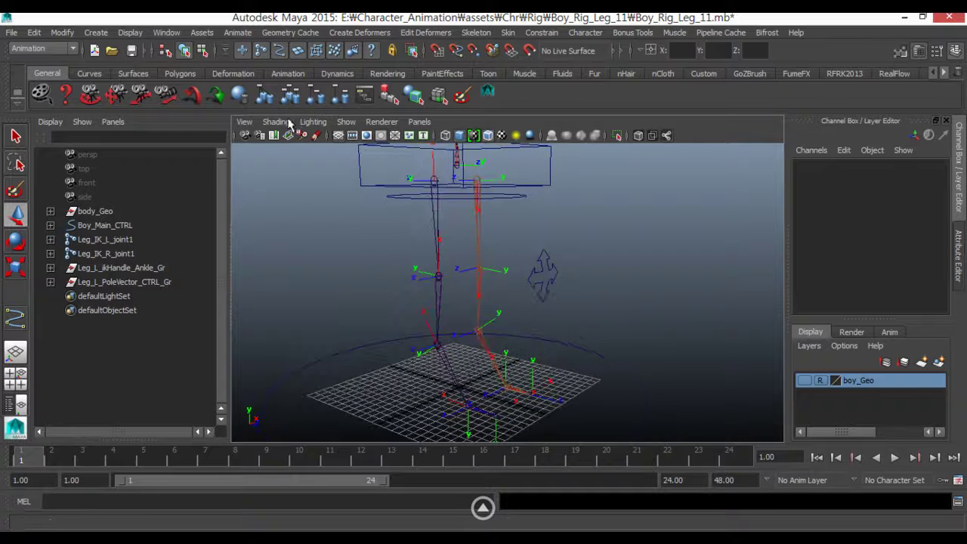
click(476, 33)
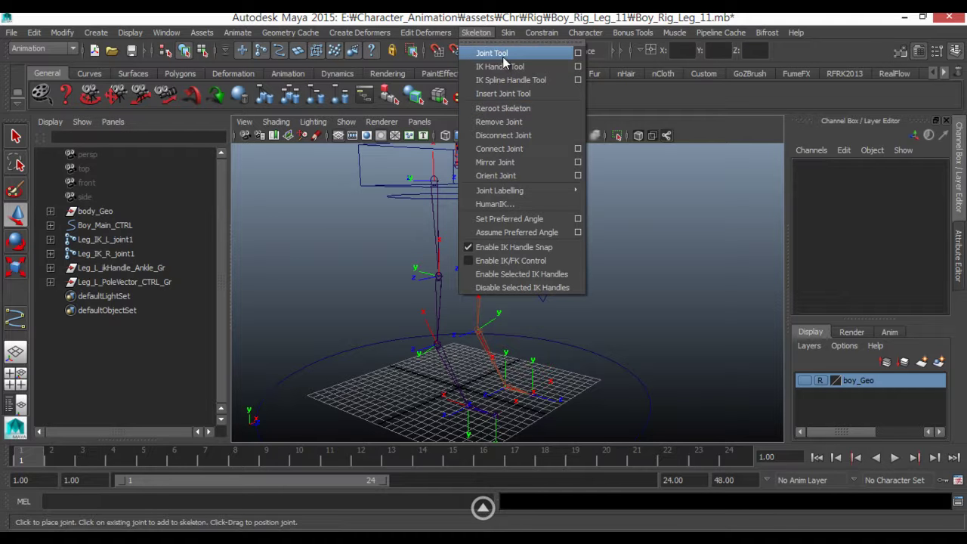
click(580, 68)
click(169, 181)
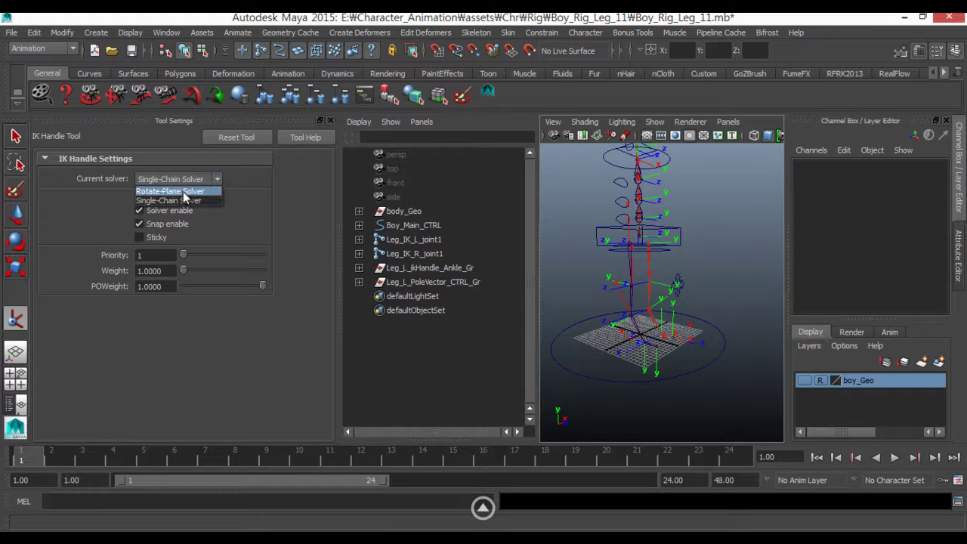
click(185, 191)
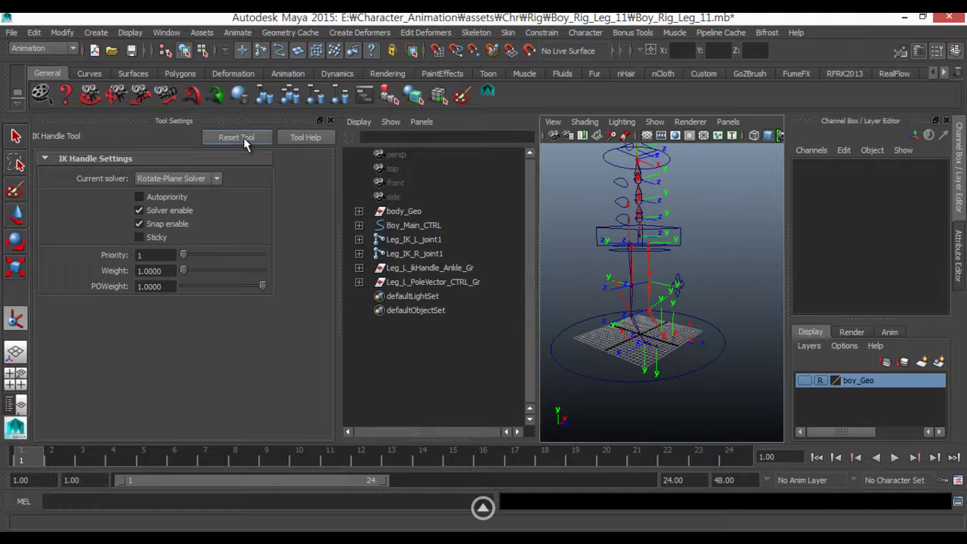
click(244, 138)
click(209, 179)
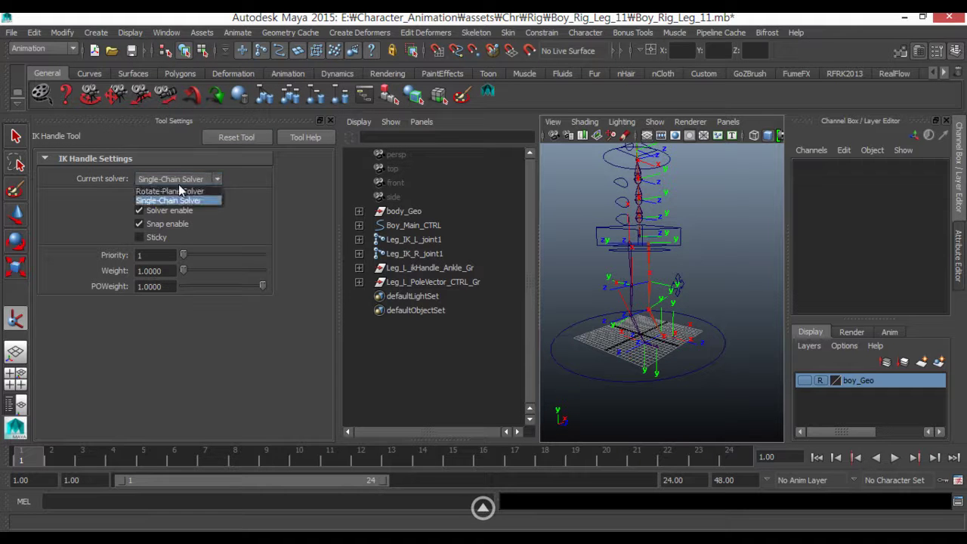
click(189, 191)
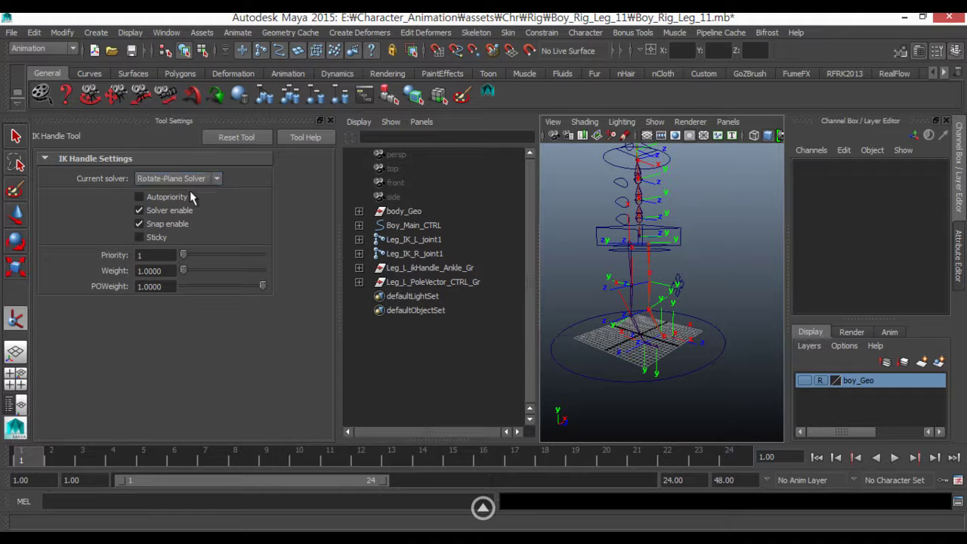
click(329, 121)
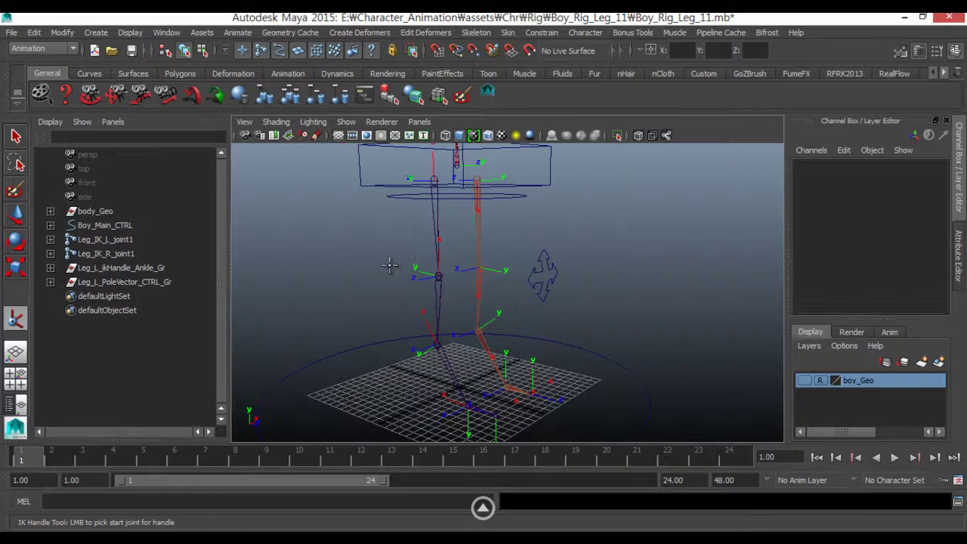
Create right-leg IK handles hip-to-ankle, ankle-to-ball and ball-to-toe tip
alt+drag(387, 268, 411, 238)
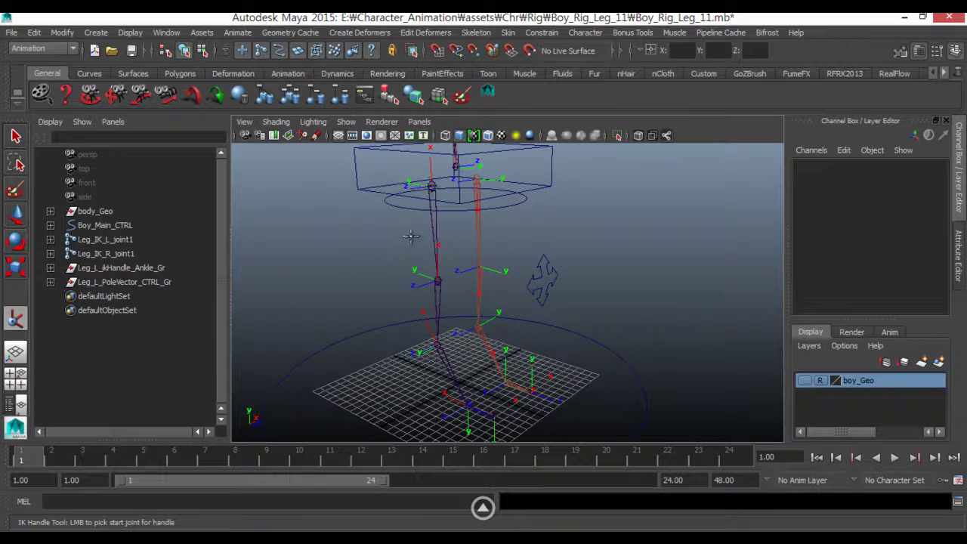
click(431, 185)
mouse_move(356, 273)
alt+mouse_down()
mouse_move(368, 265)
mouse_move(358, 295)
alt+mouse_up()
click(426, 302)
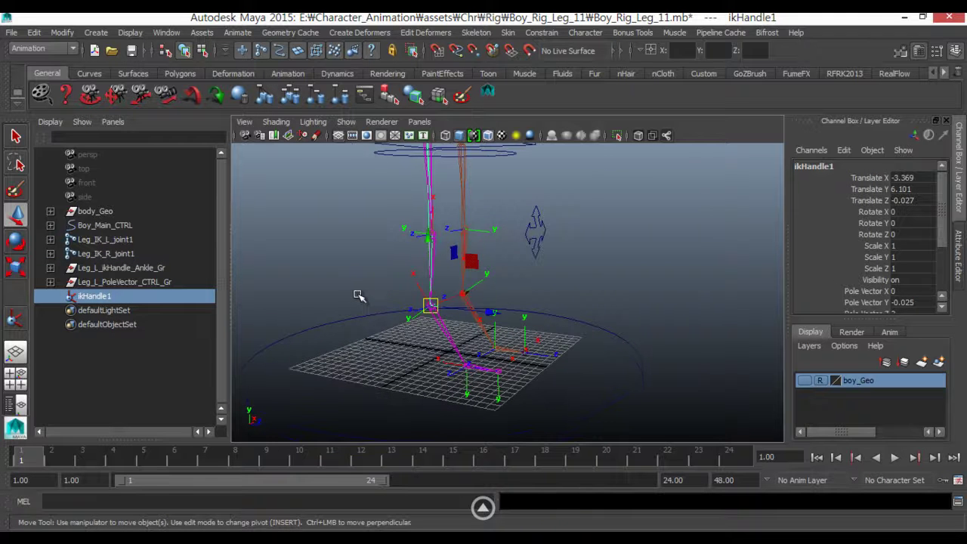
key(y)
click(428, 306)
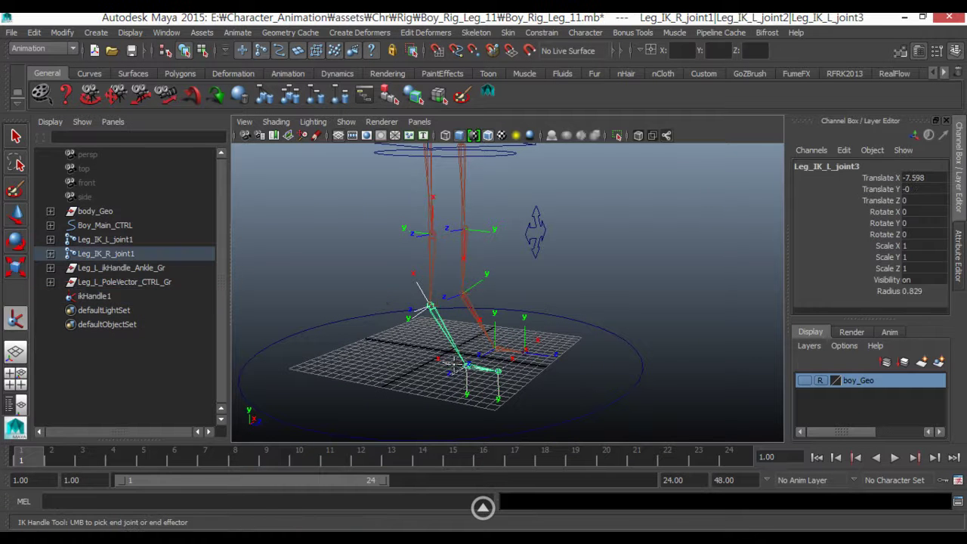
click(469, 367)
click(496, 374)
click(468, 368)
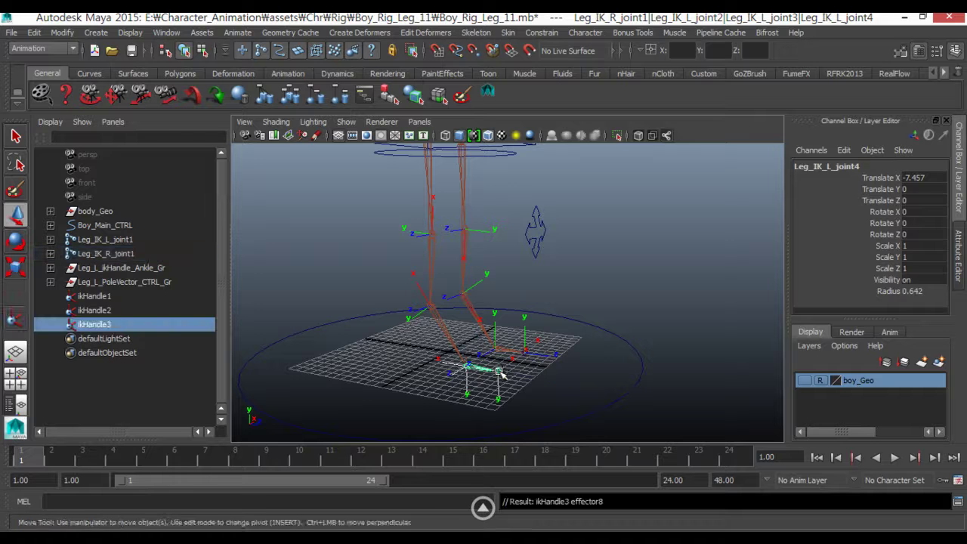
Orbit around the right foot to inspect ikHandle1, ikHandle2 and ikHandle3
key(w)
alt+drag(330, 336, 315, 342)
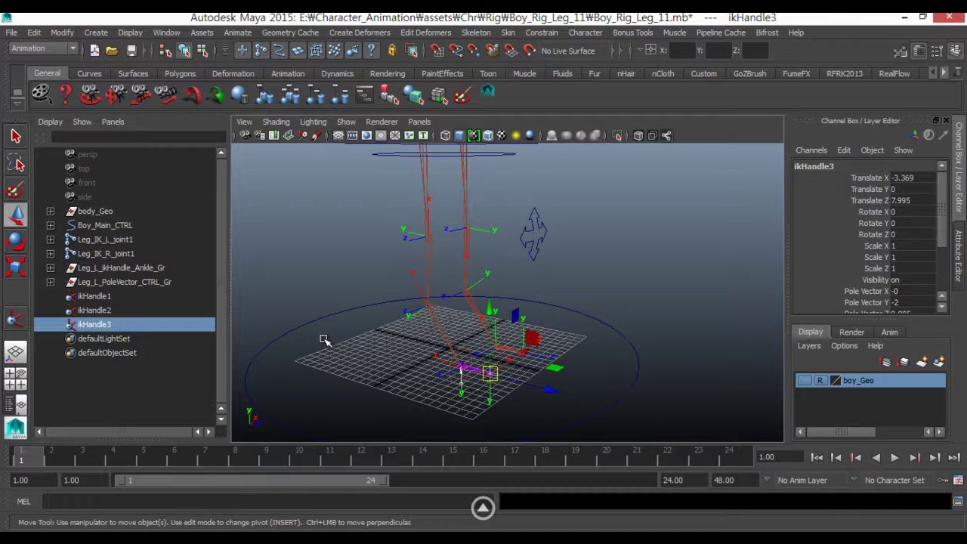
mouse_move(466, 253)
alt+mouse_down()
mouse_move(401, 259)
mouse_move(254, 300)
alt+mouse_up()
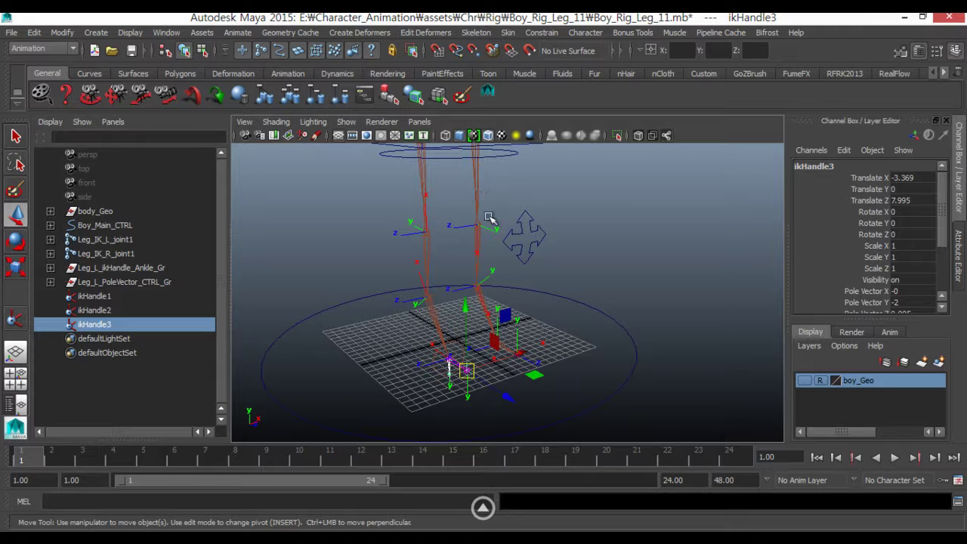
mouse_move(430, 245)
alt+mouse_down()
mouse_move(349, 256)
mouse_move(357, 302)
mouse_move(382, 300)
mouse_move(377, 283)
mouse_move(394, 253)
alt+mouse_up()
alt+middle_drag(384, 298, 400, 291)
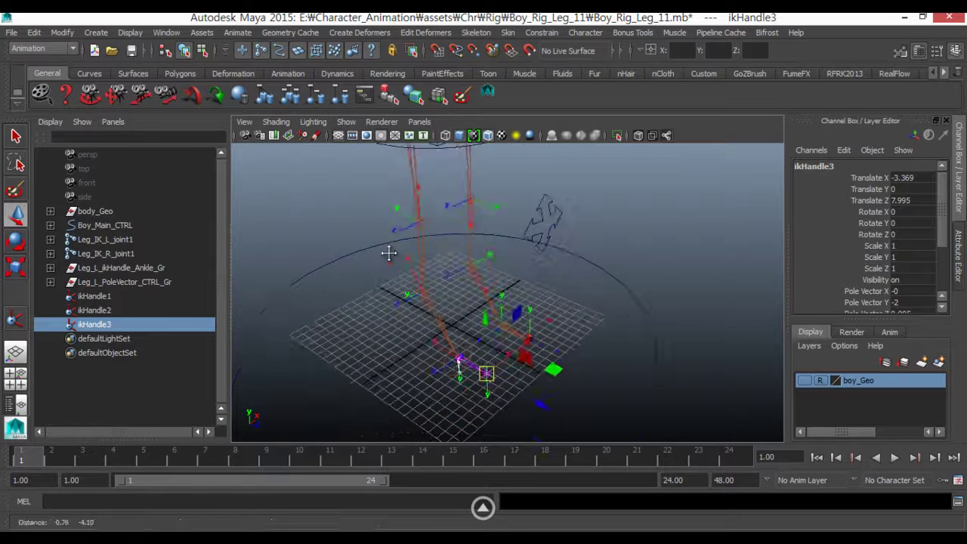
alt+drag(399, 291, 381, 279)
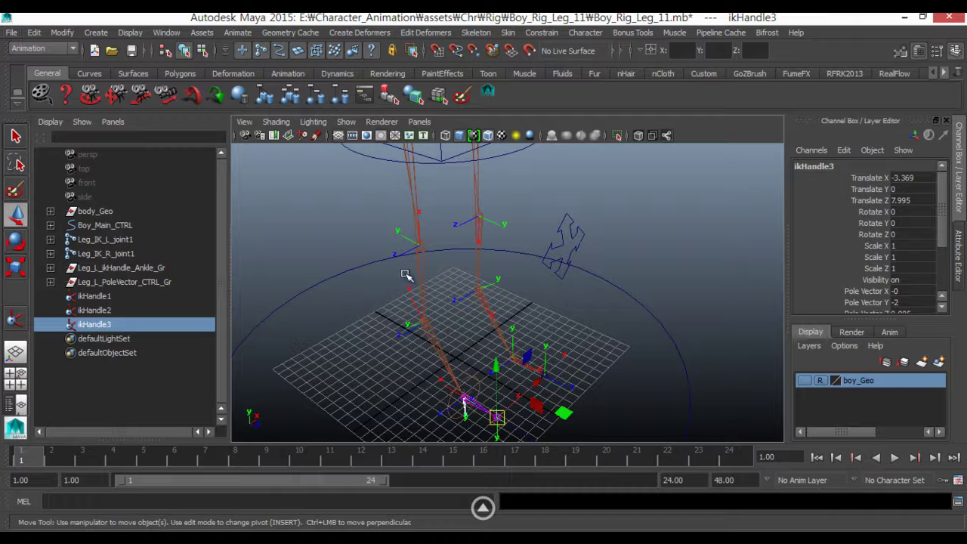
alt+drag(406, 277, 352, 276)
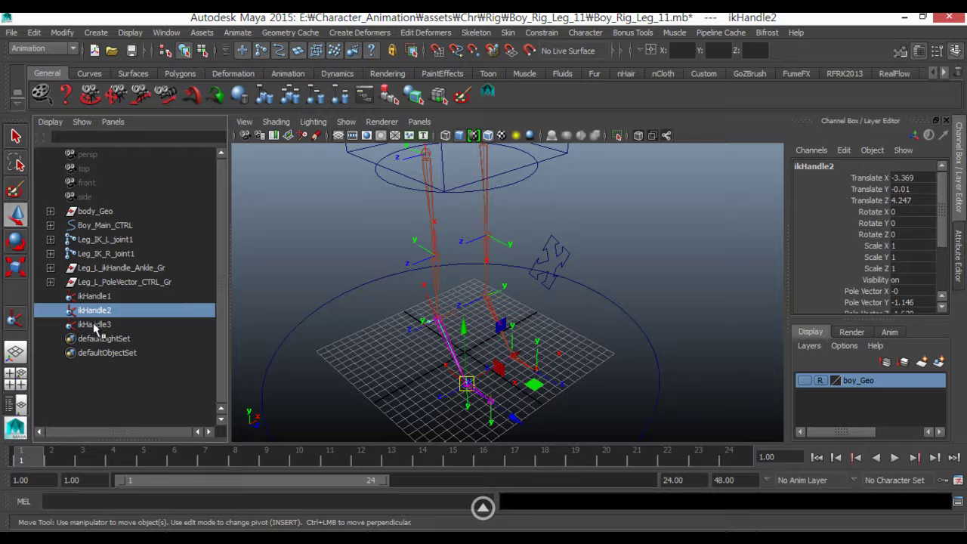
Rename ikHandle1 to Leg_R_ikHandle_Ankle, reusing the left ankle handle's name with R
click(92, 297)
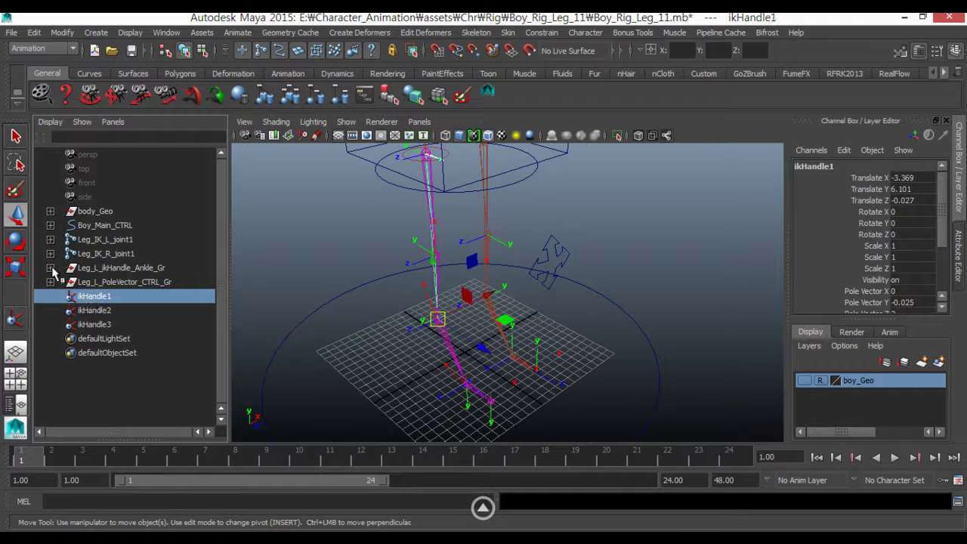
click(50, 268)
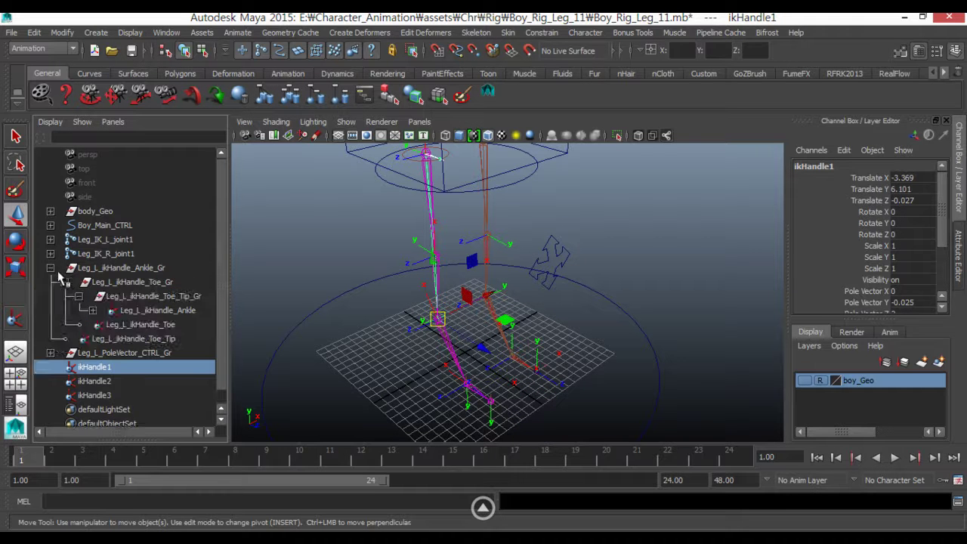
scroll(223, 348, down, 1)
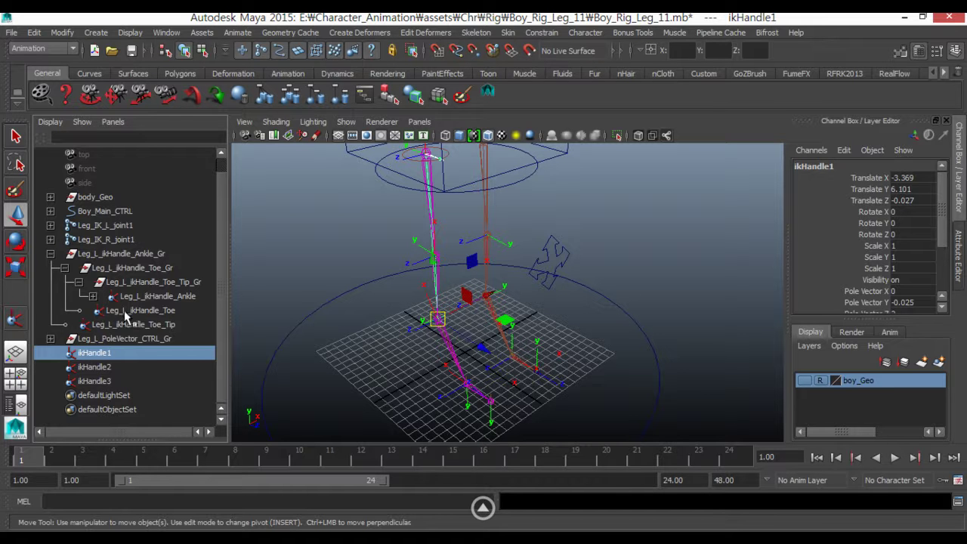
click(178, 297)
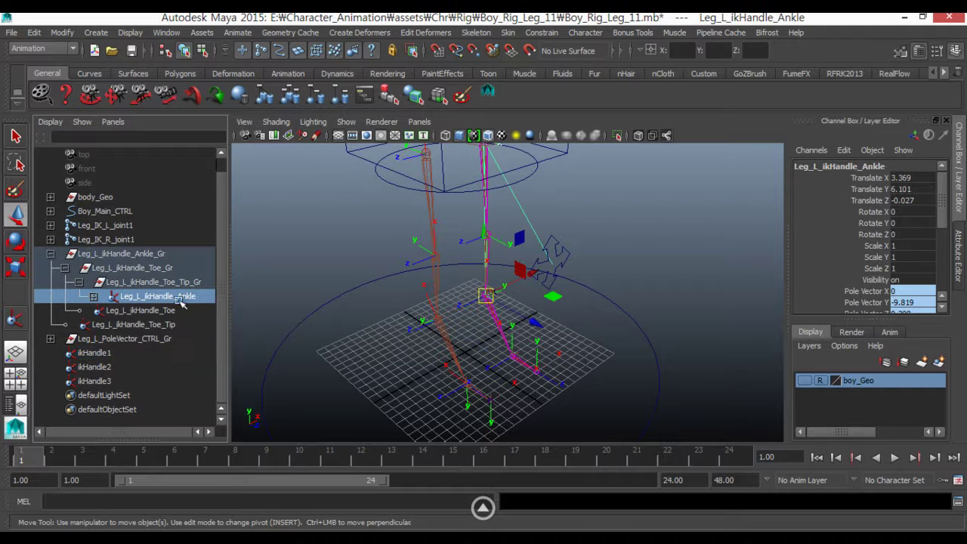
double_click(855, 167)
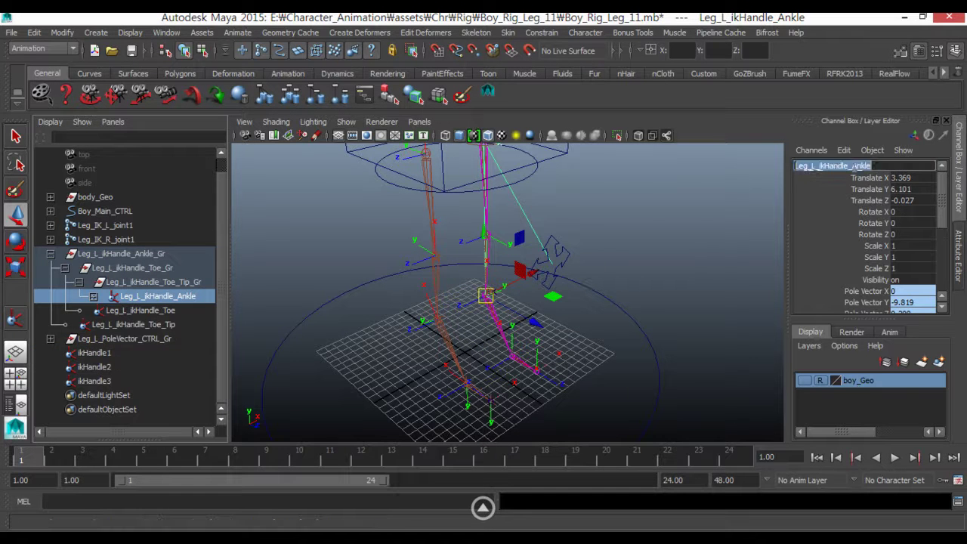
click(93, 355)
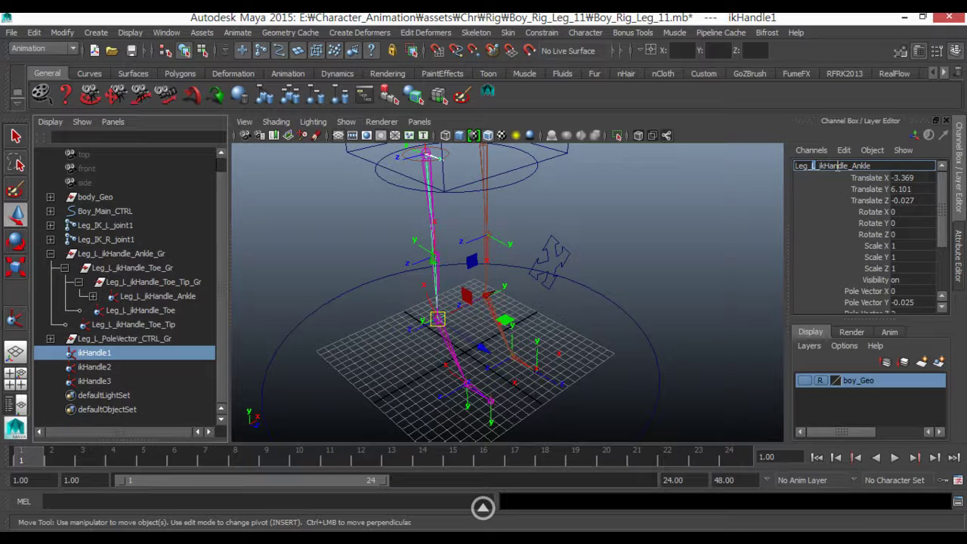
text(R)
key(Return)
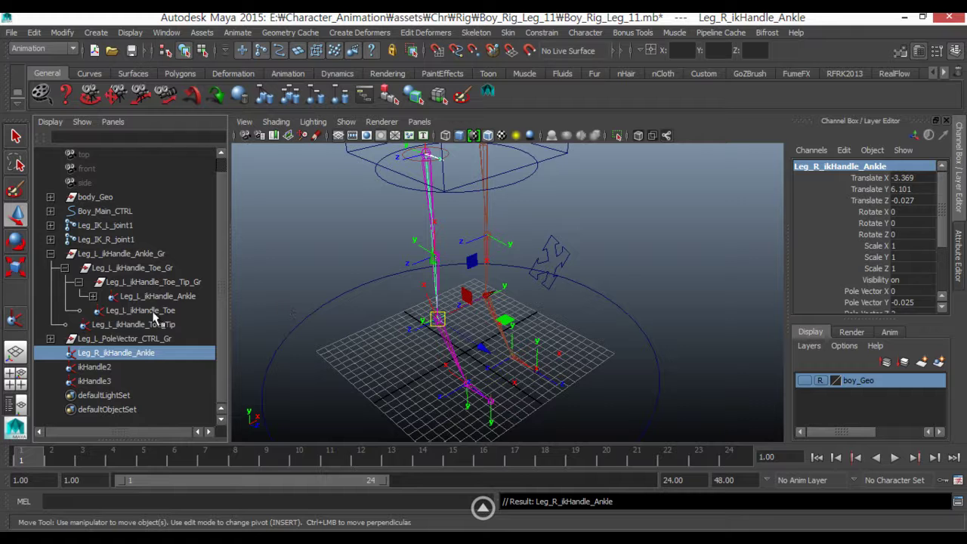
Rename ikHandle2 to Leg_R_ikHandle_Toe, based on the left toe handle's name
click(154, 311)
double_click(857, 168)
key(ctrl+c)
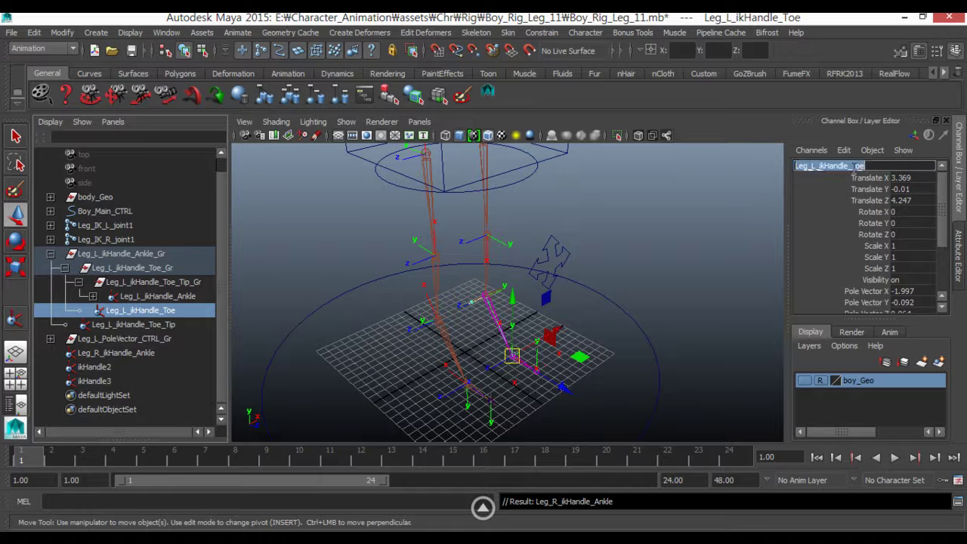
click(95, 366)
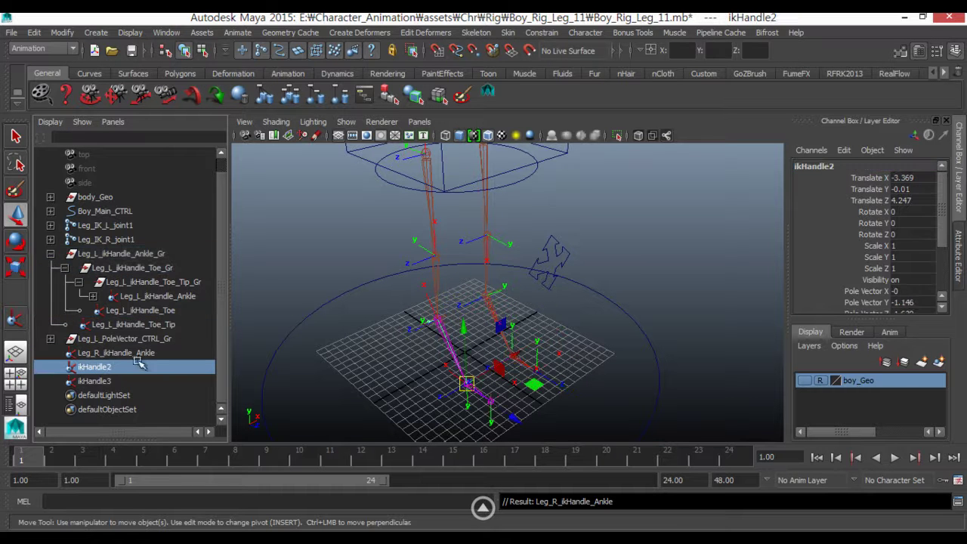
double_click(808, 169)
key(ctrl+v)
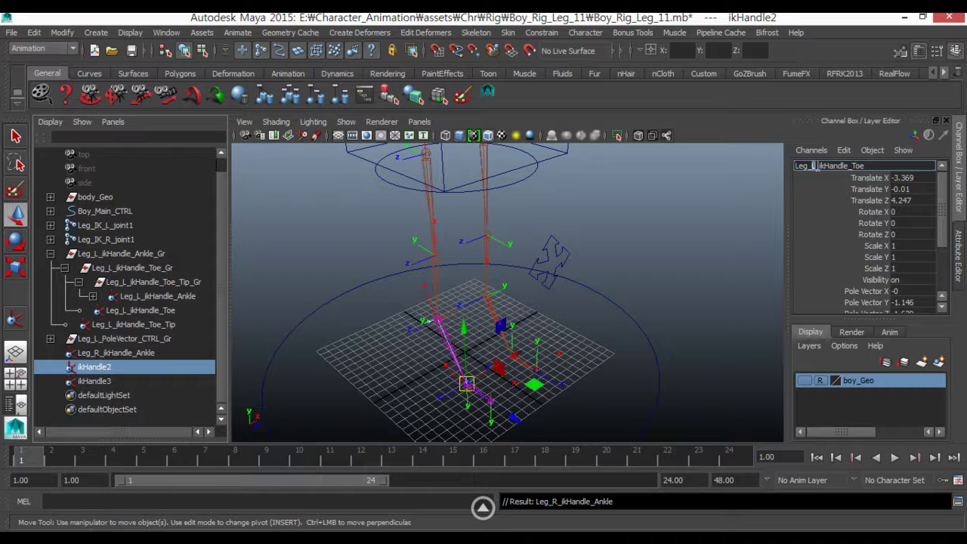
text(R)
key(Return)
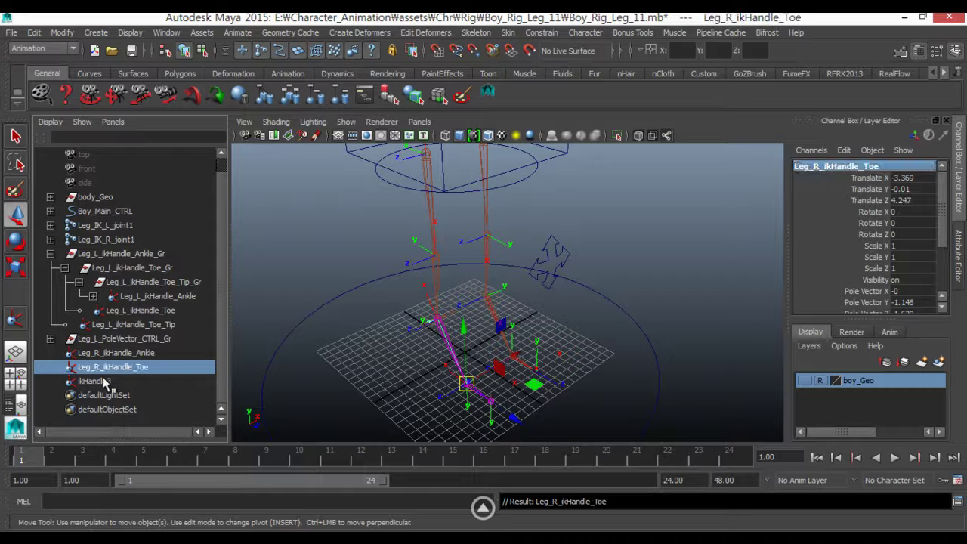
Rename ikHandle3 to Leg_R_ikHandle_Toe_Tip, then group Leg_R_ikHandle_Ankle into group1
click(98, 380)
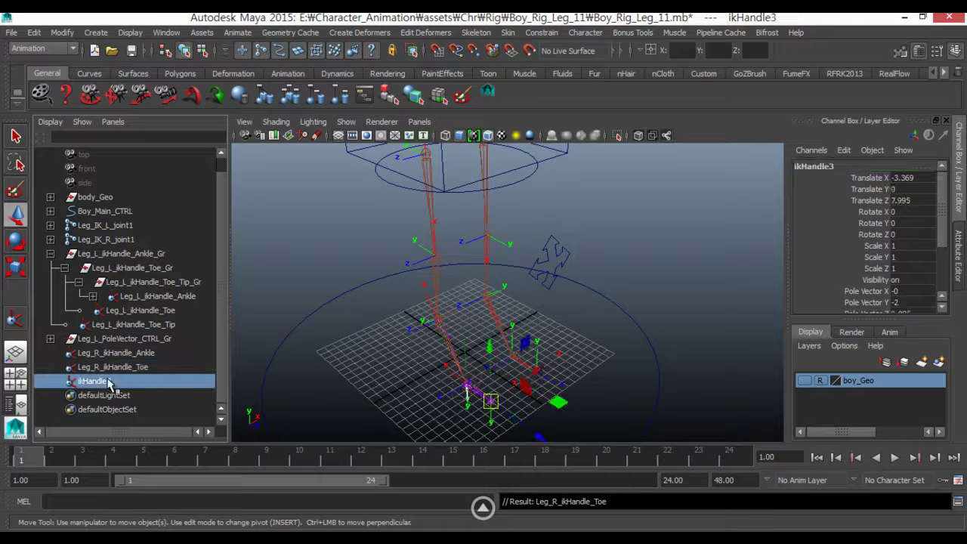
click(124, 312)
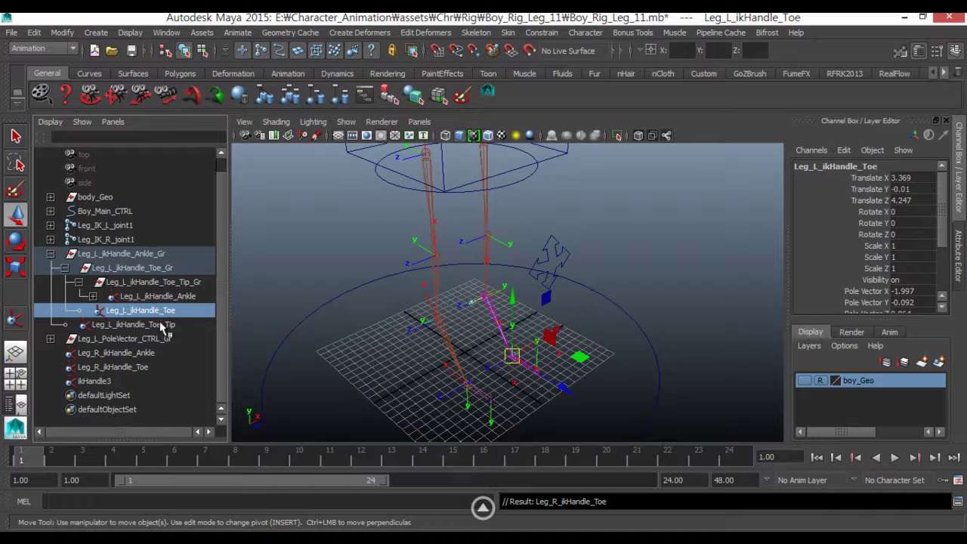
click(157, 329)
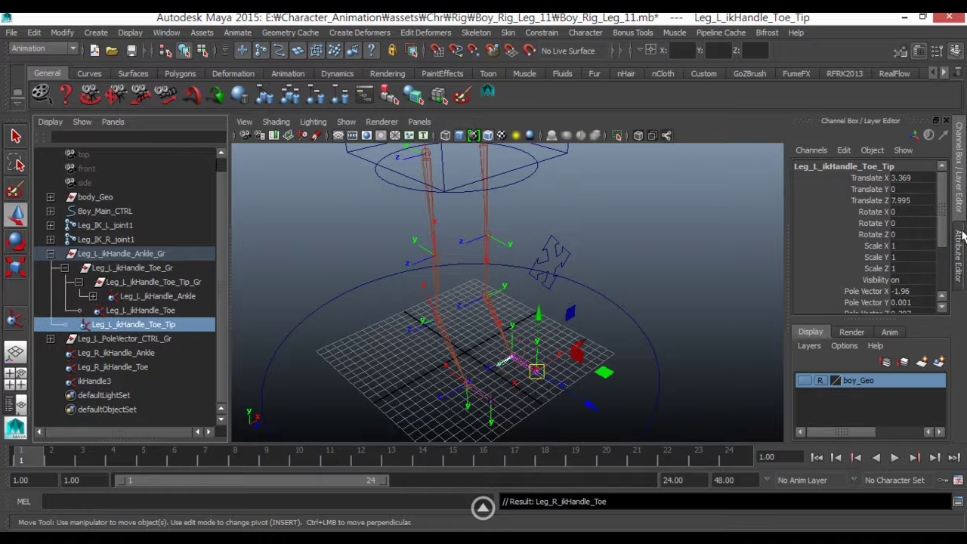
double_click(880, 166)
key(ctrl+c)
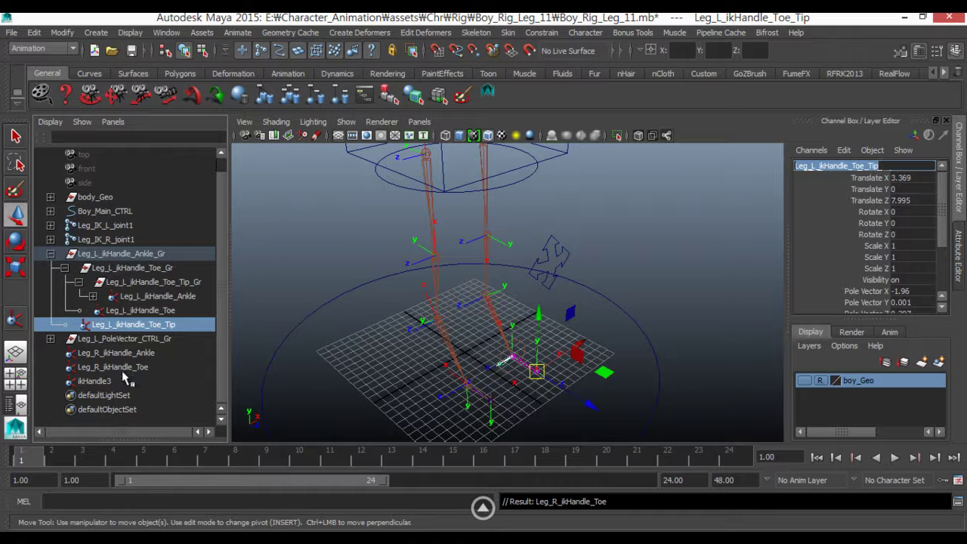
click(124, 380)
double_click(810, 166)
key(ctrl+v)
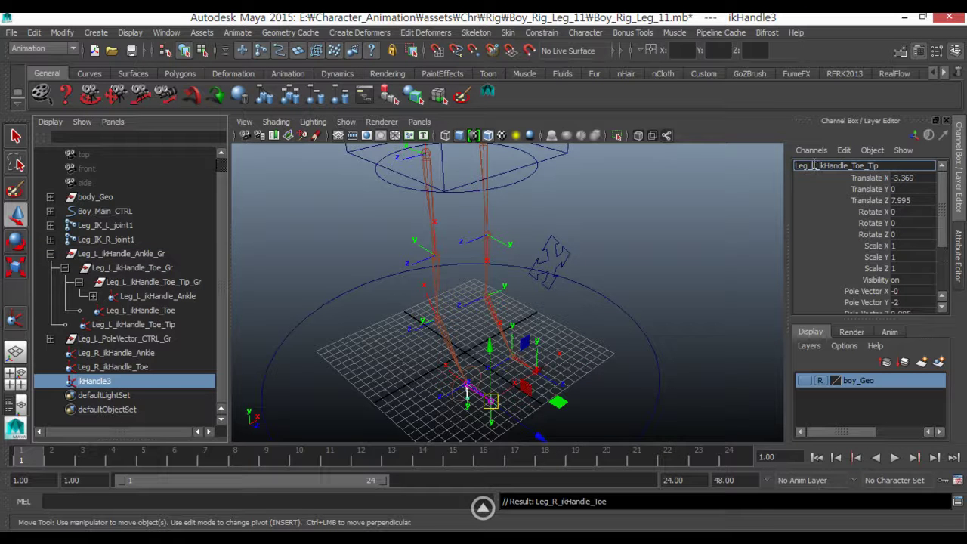
text(R)
key(Return)
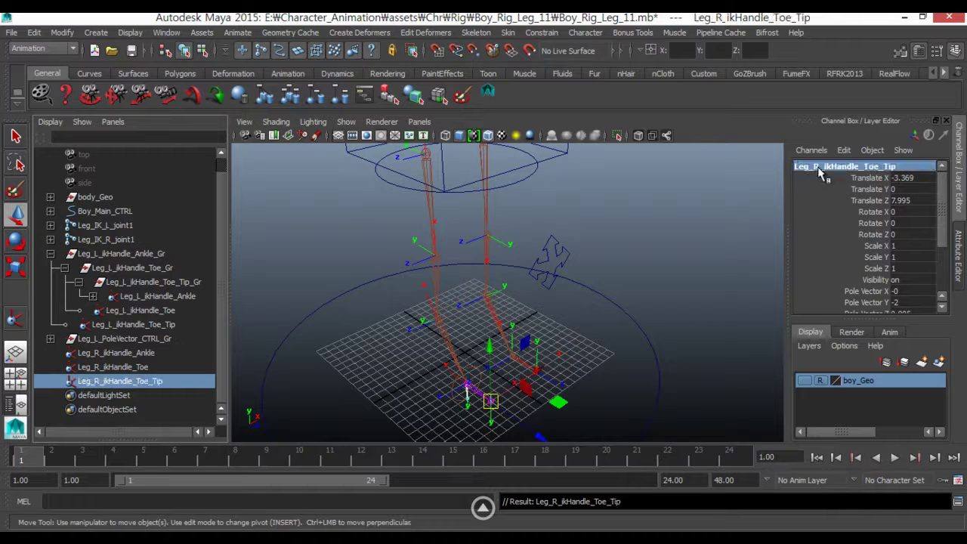
shift+click(79, 354)
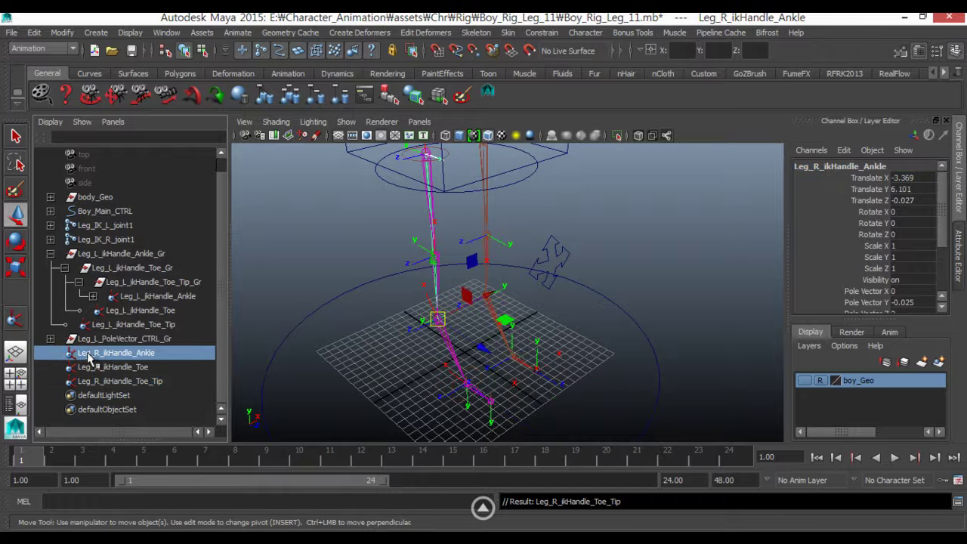
key(ctrl+g)
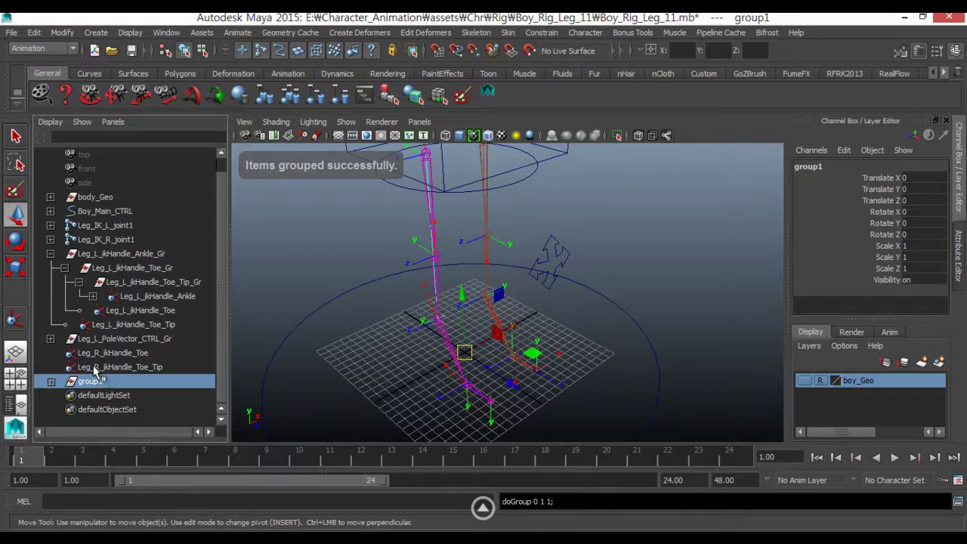
Group group1 with Leg_R_ikHandle_Toe, then with Leg_R_ikHandle_Toe_Tip, and expand group3 > group2 > group1
ctrl+click(100, 354)
key(ctrl+g)
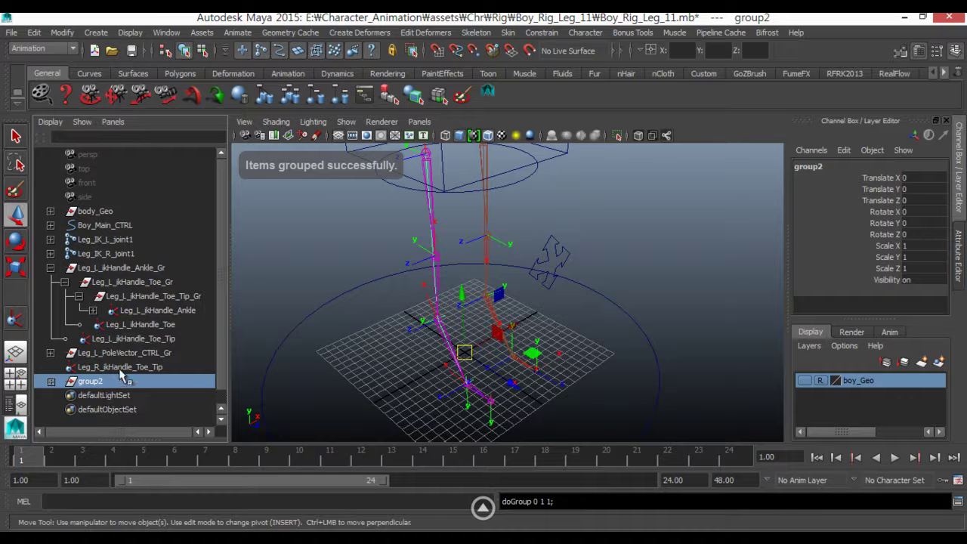
click(119, 367)
key(ctrl+g)
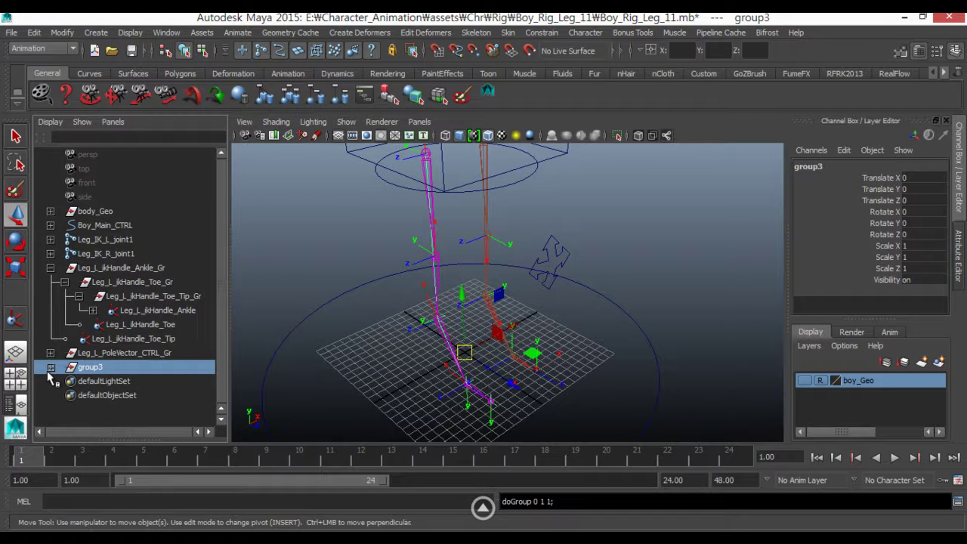
click(51, 367)
click(64, 380)
click(79, 395)
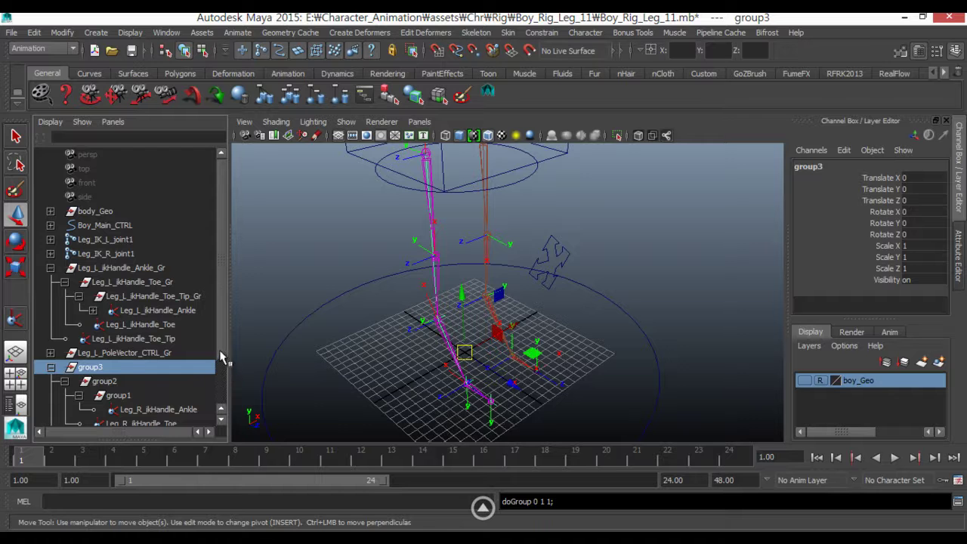
scroll(221, 377, down, 2)
Paste the copied Leg_L_ikHandle_Ankle_Gr name into group3's name field
click(134, 353)
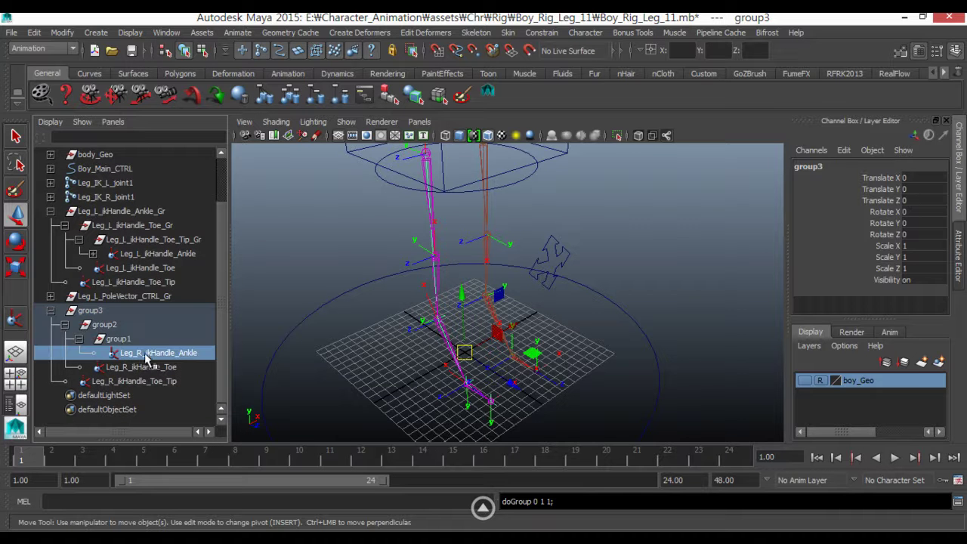
double_click(828, 172)
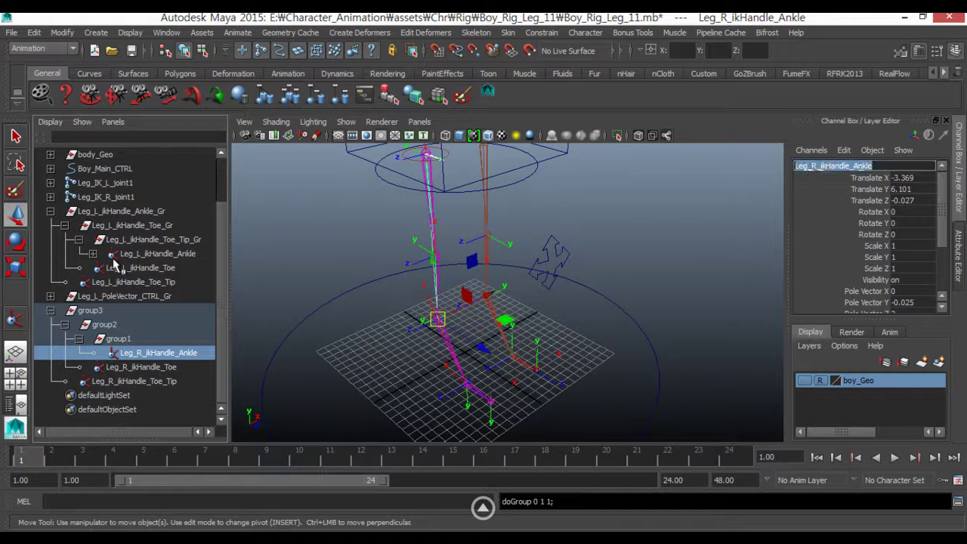
click(113, 212)
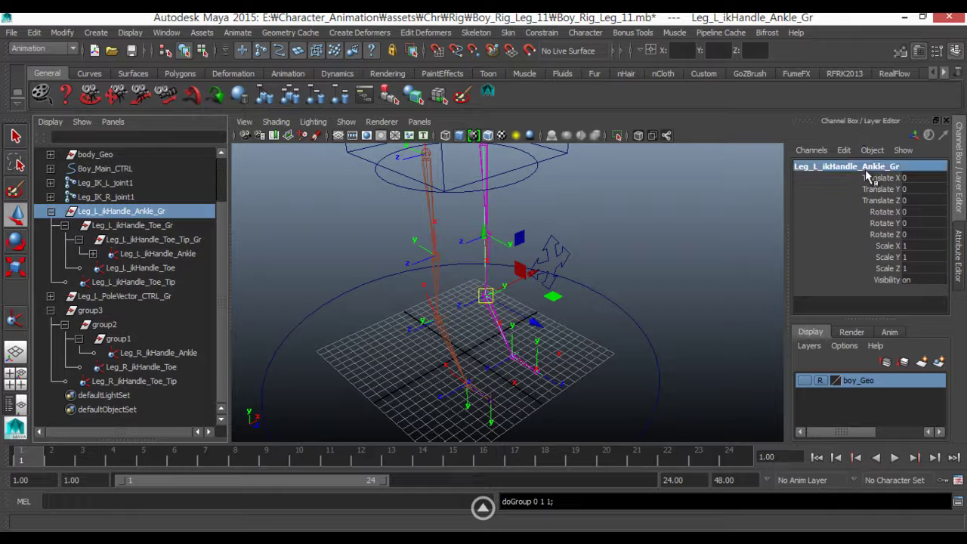
key(ctrl+z)
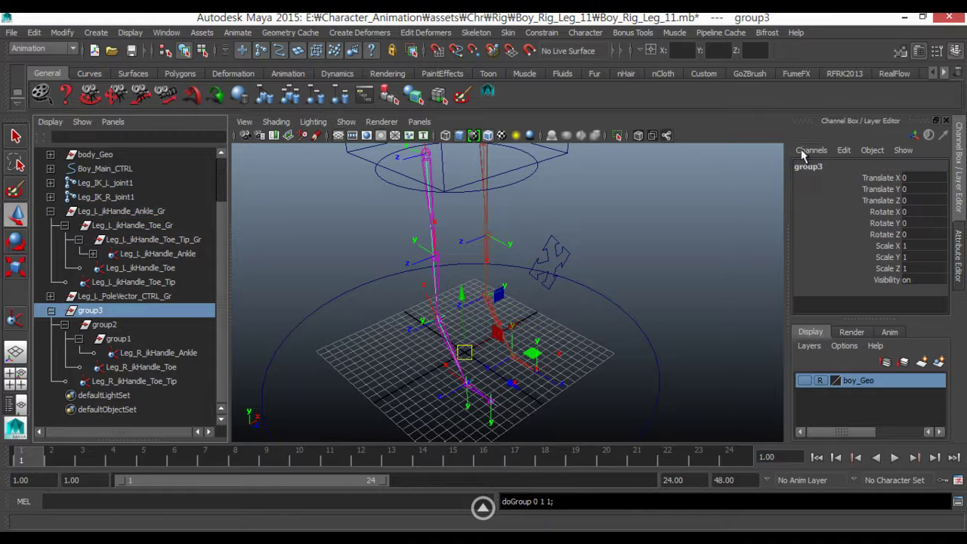
double_click(831, 167)
text(Leg_L_ikHandle_Ankle_Gr)
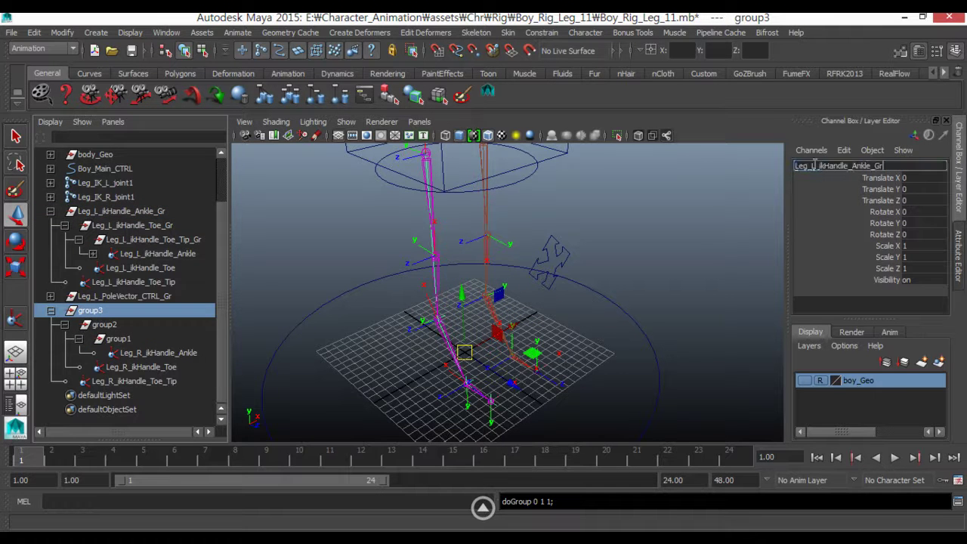
Name group3 Leg_R_ikHandle_Ankle_Gr and group2 Leg_R_ikHandle_Toe_Gr
text(R)
key(Return)
click(111, 227)
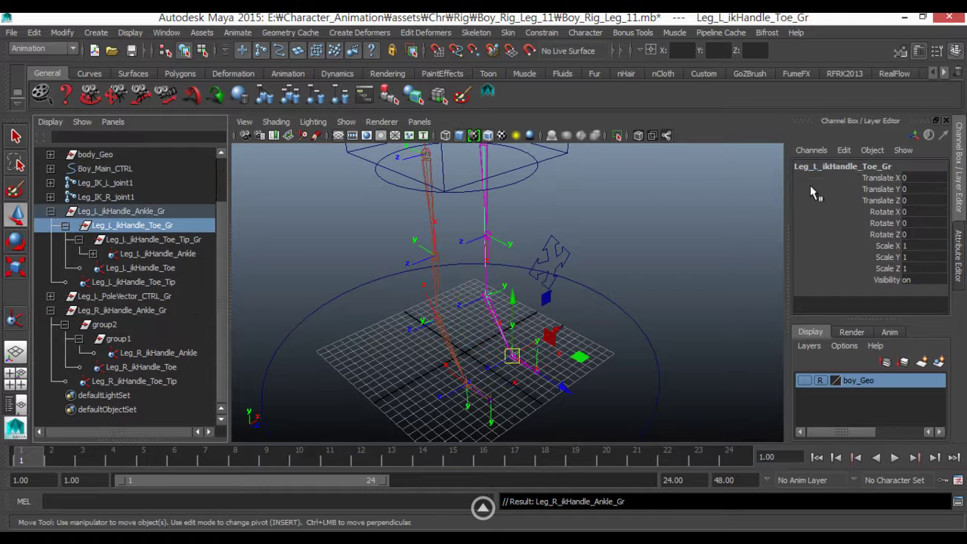
double_click(813, 167)
key(ctrl+c)
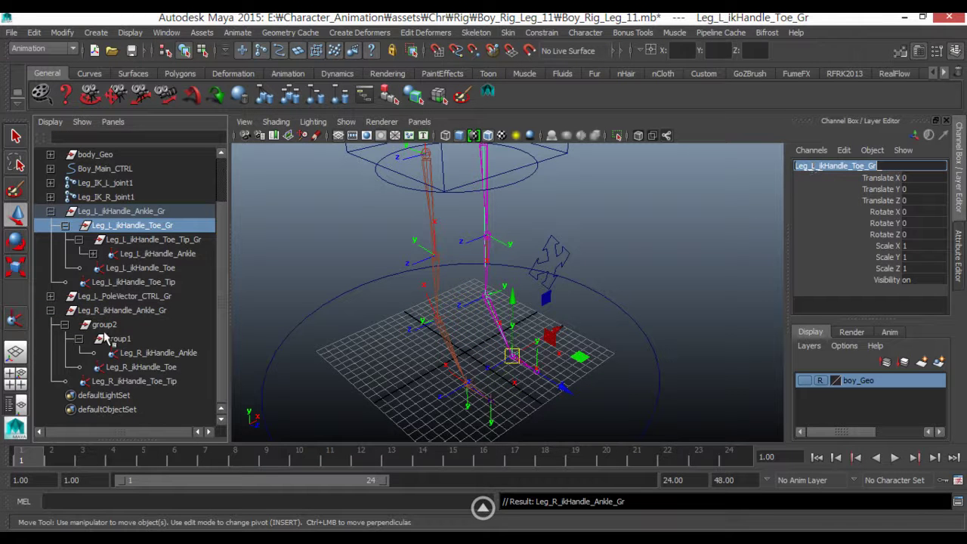
click(104, 325)
double_click(834, 168)
key(ctrl+v)
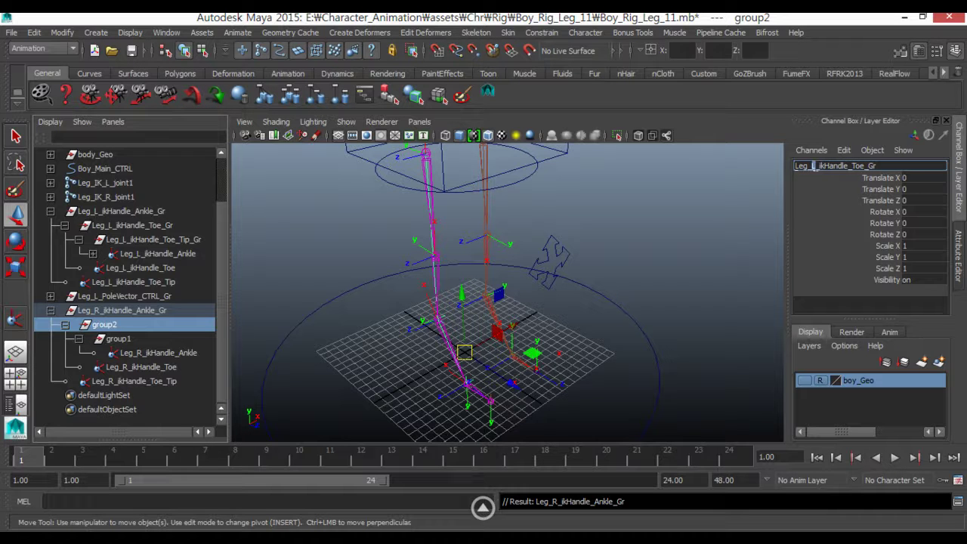
text(R)
key(Return)
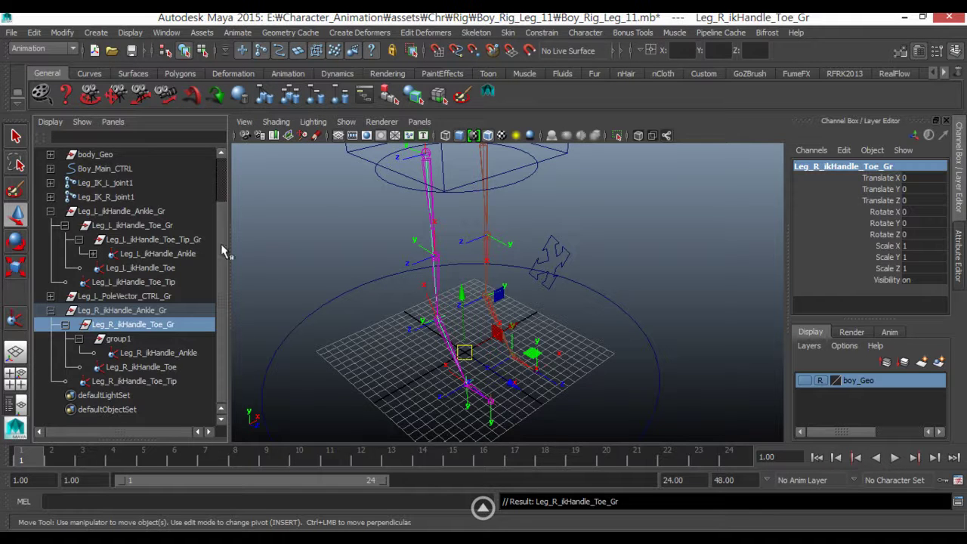
Name group1 Leg_R_ikHandle_Toe_Tip_Gr, then select the right ankle group for pivot editing
click(151, 239)
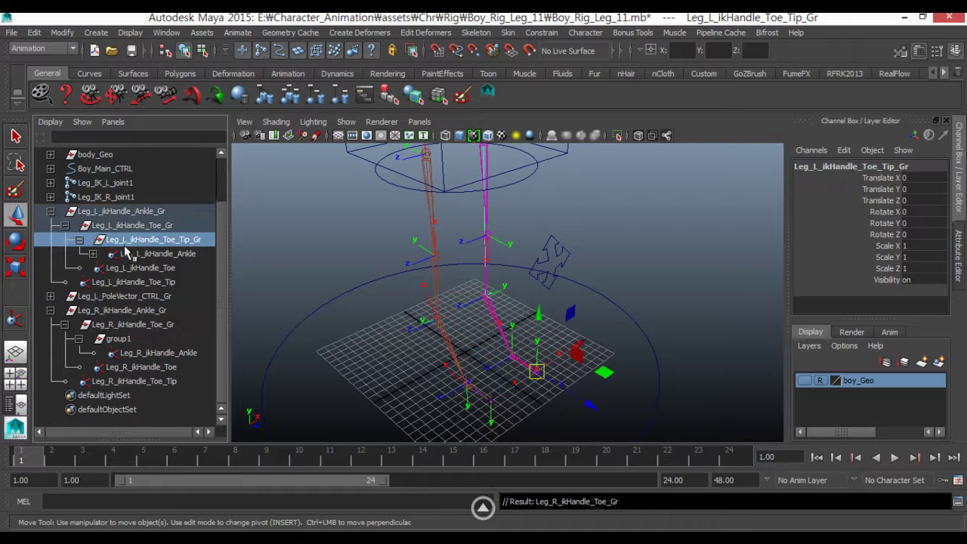
double_click(828, 167)
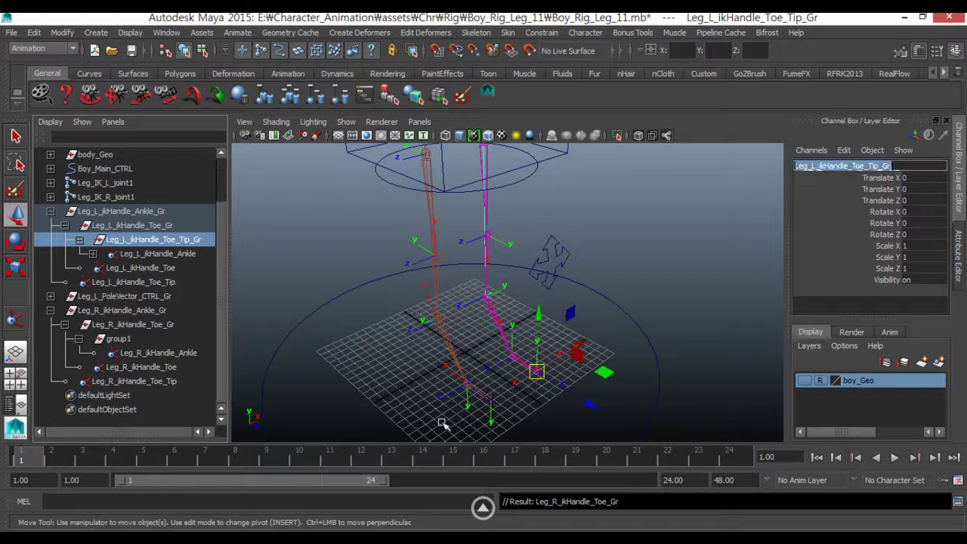
click(119, 339)
double_click(822, 168)
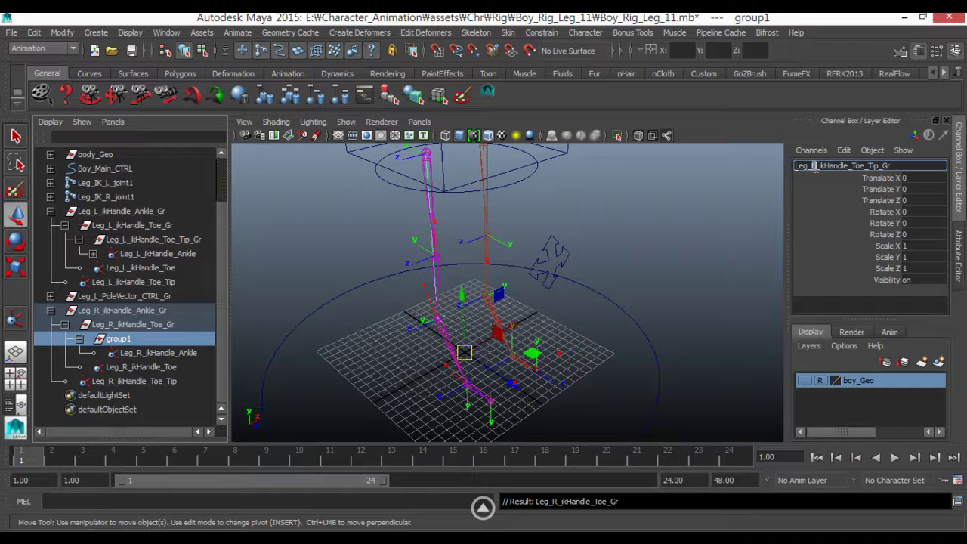
text(R)
key(Return)
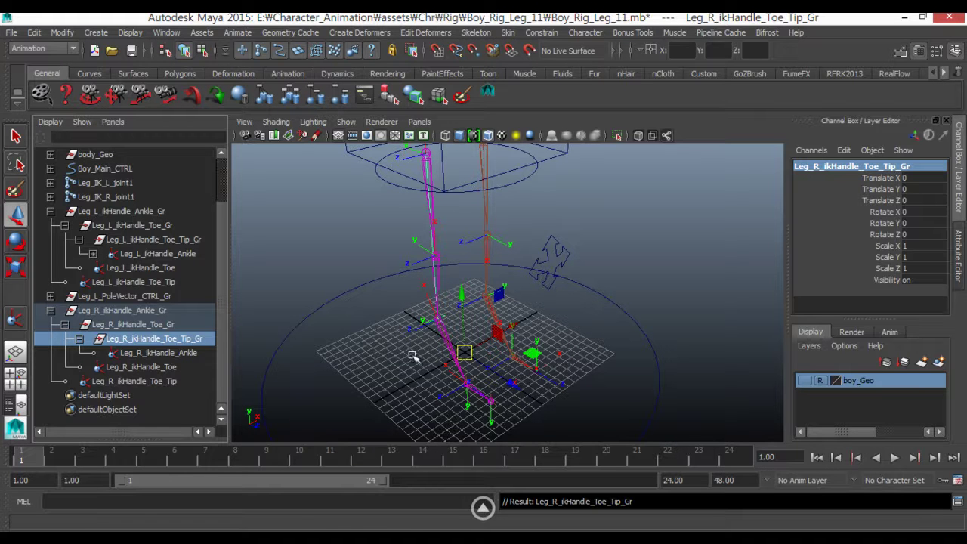
click(124, 312)
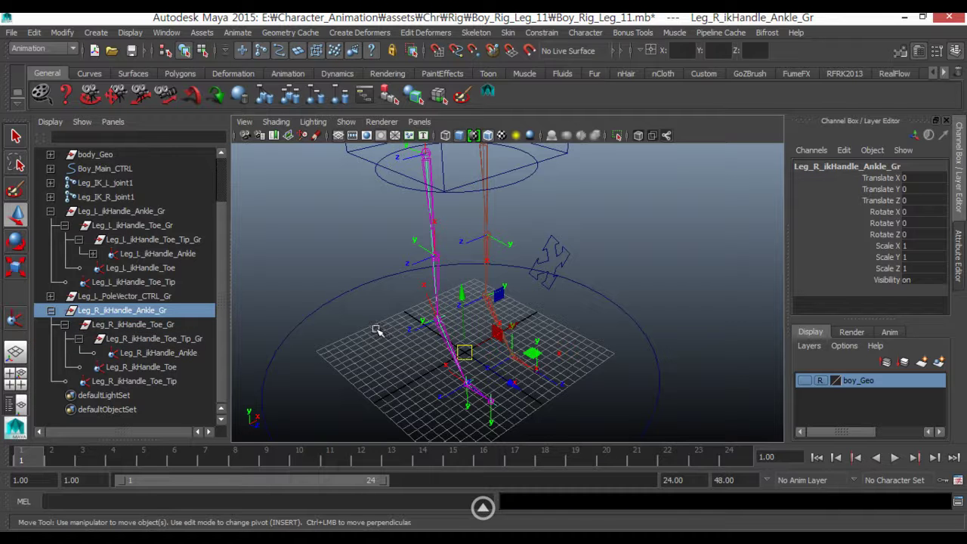
key(Insert)
Snap the ankle group's pivot onto the leg joint and move Leg_R_ikHandle_Toe_Tip_Gr's pivot to the toe tip
key(v)
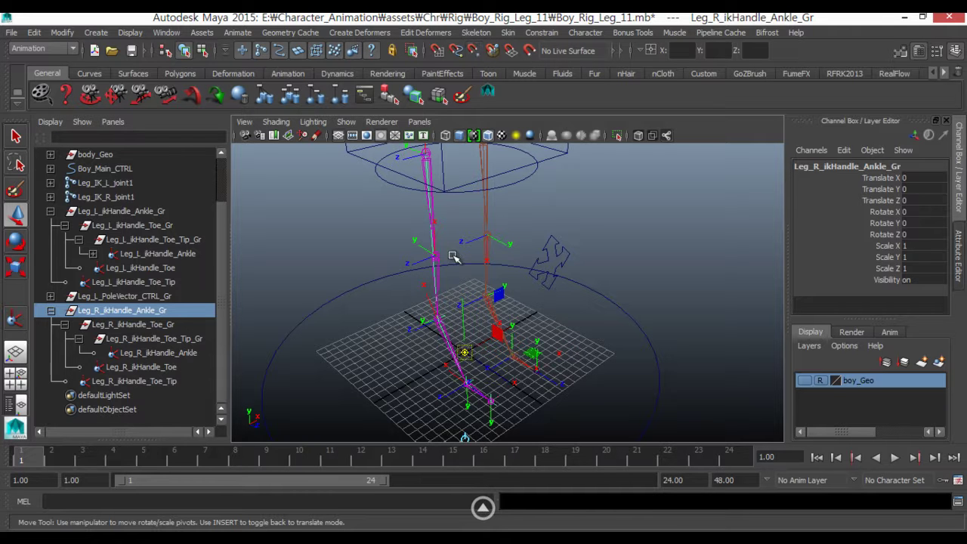
middle_drag(423, 270, 409, 252)
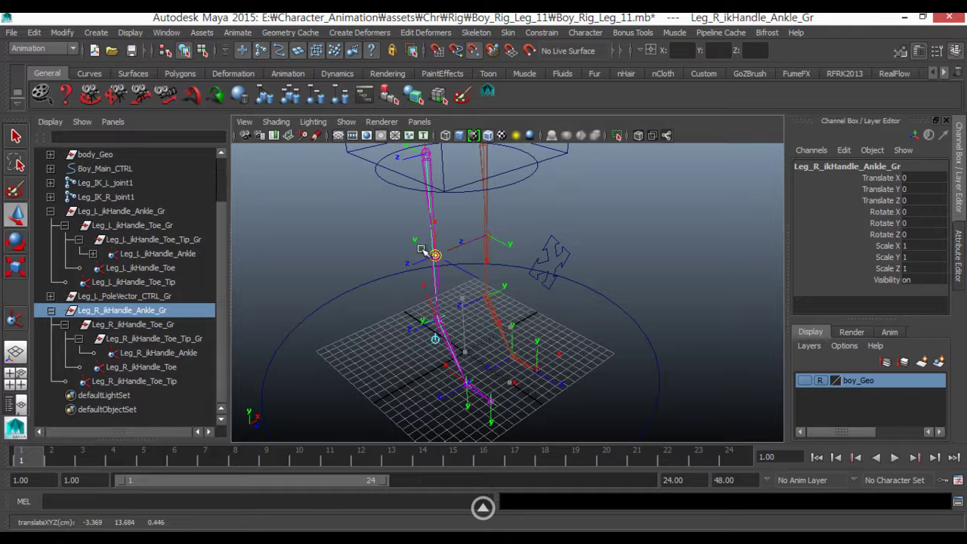
click(132, 324)
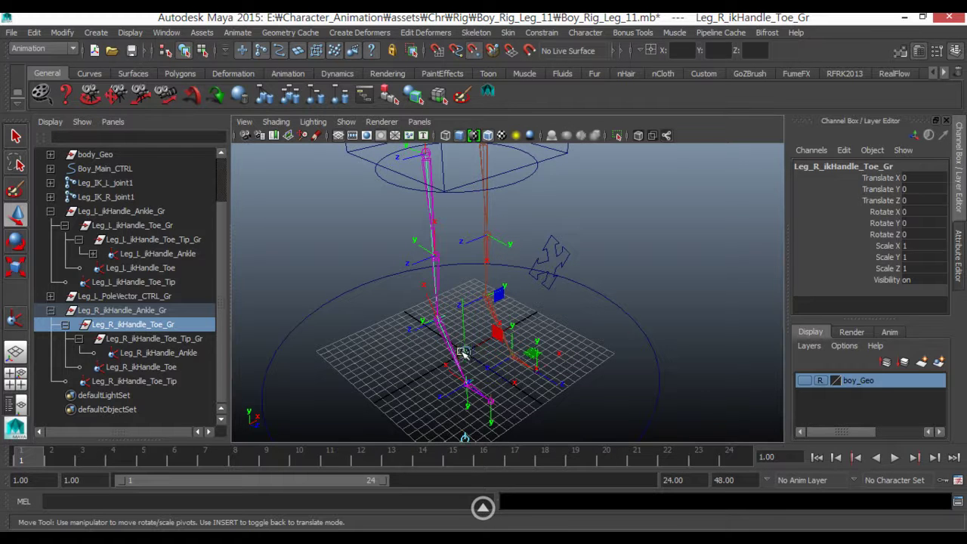
click(143, 338)
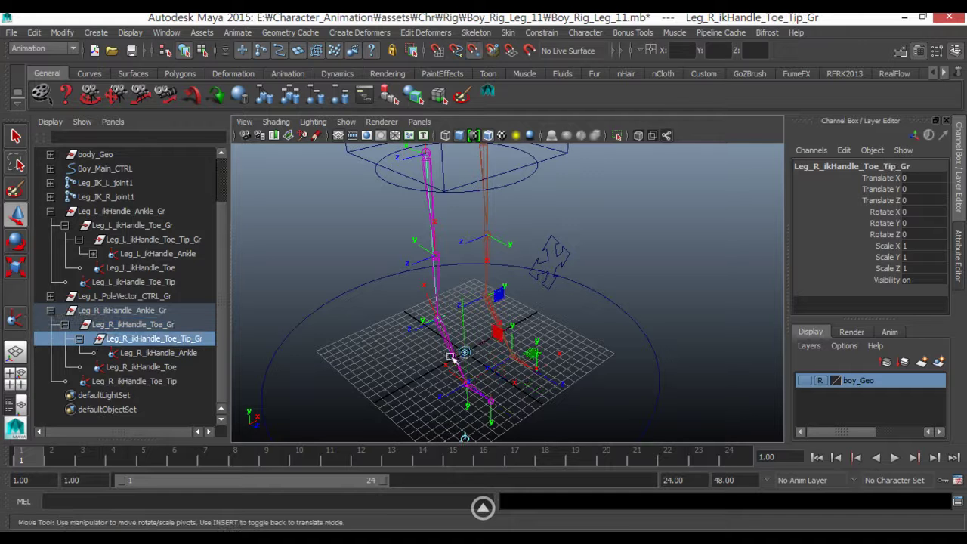
drag(464, 353, 491, 400)
key(Insert)
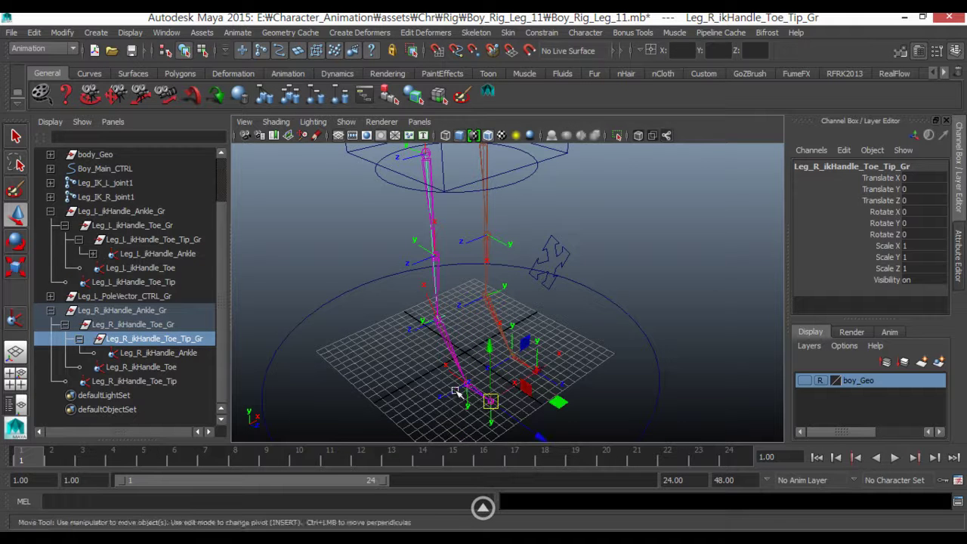
mouse_move(363, 383)
alt+mouse_down()
mouse_move(280, 367)
mouse_move(366, 357)
mouse_move(345, 367)
mouse_move(368, 362)
mouse_move(384, 373)
alt+mouse_up()
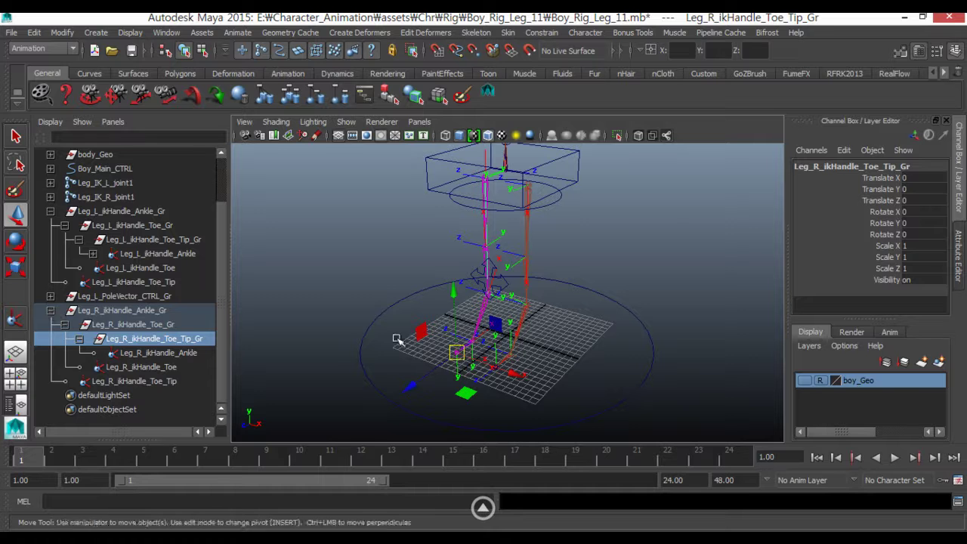
Duplicate Leg_L_PoleVector_CTRL_Gr and rename the copy Leg_R_PoleVector_CTRL_Gr
click(431, 283)
click(474, 273)
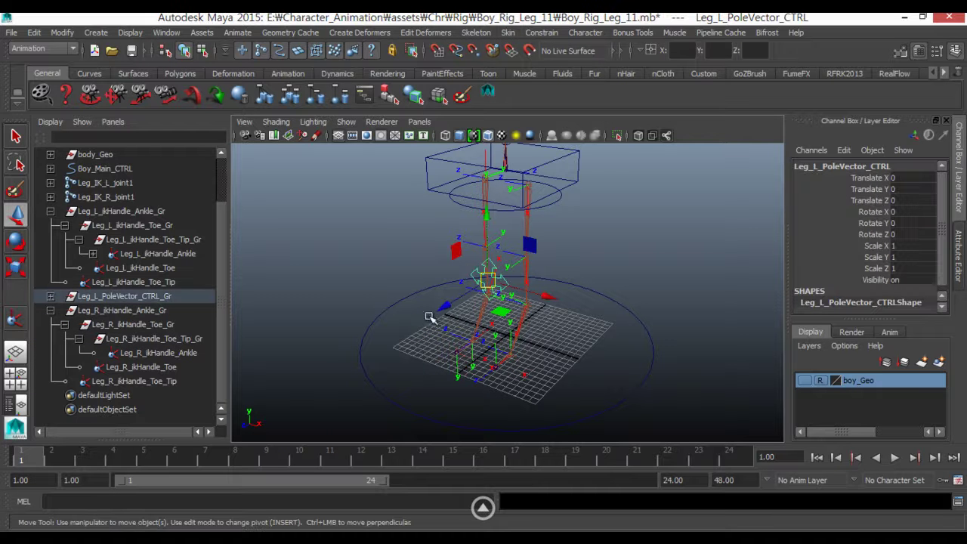
click(50, 309)
click(123, 355)
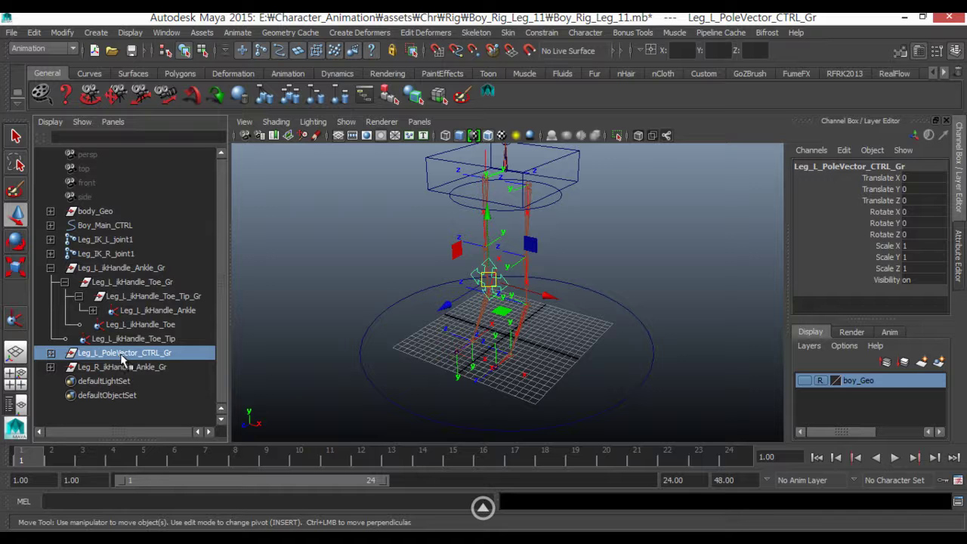
key(ctrl+d)
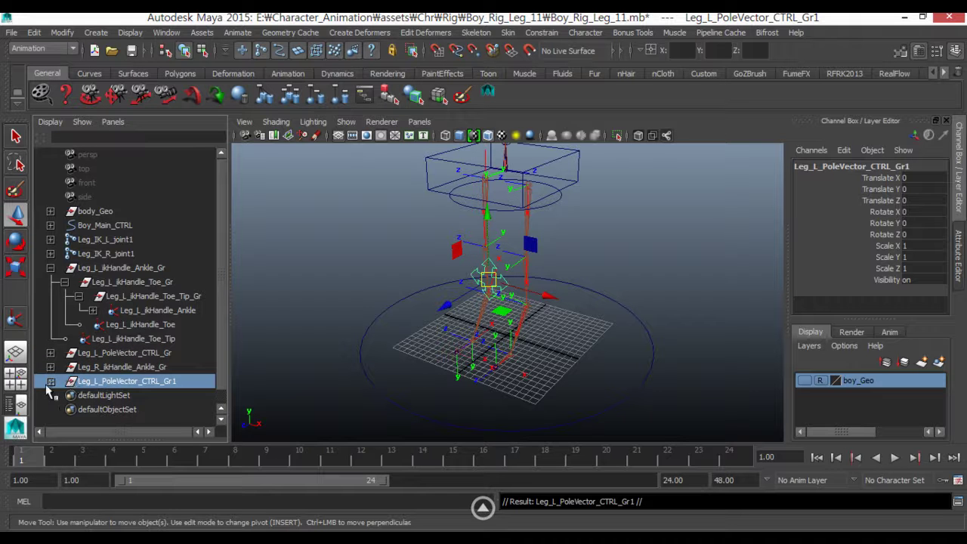
double_click(817, 167)
click(814, 167)
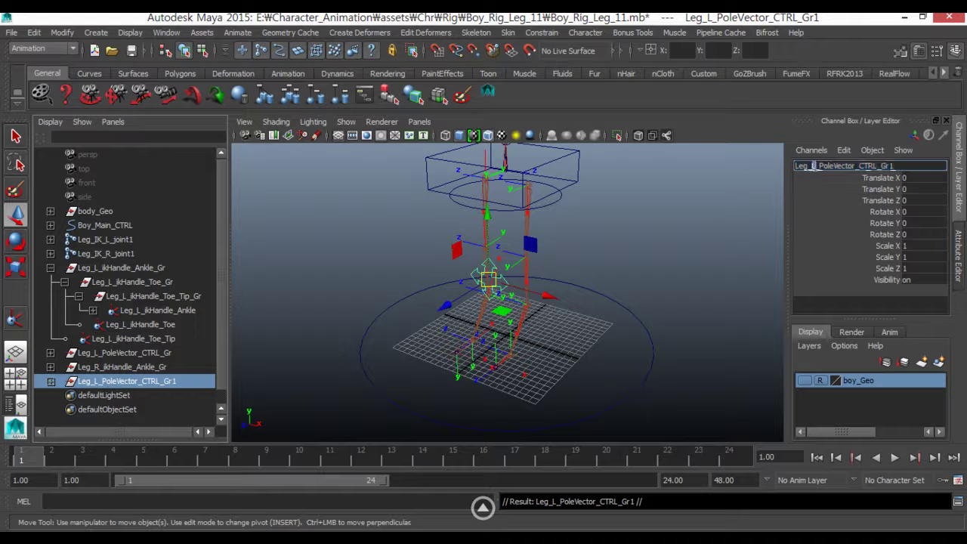
key(BackSpace)
text(R)
key(Return)
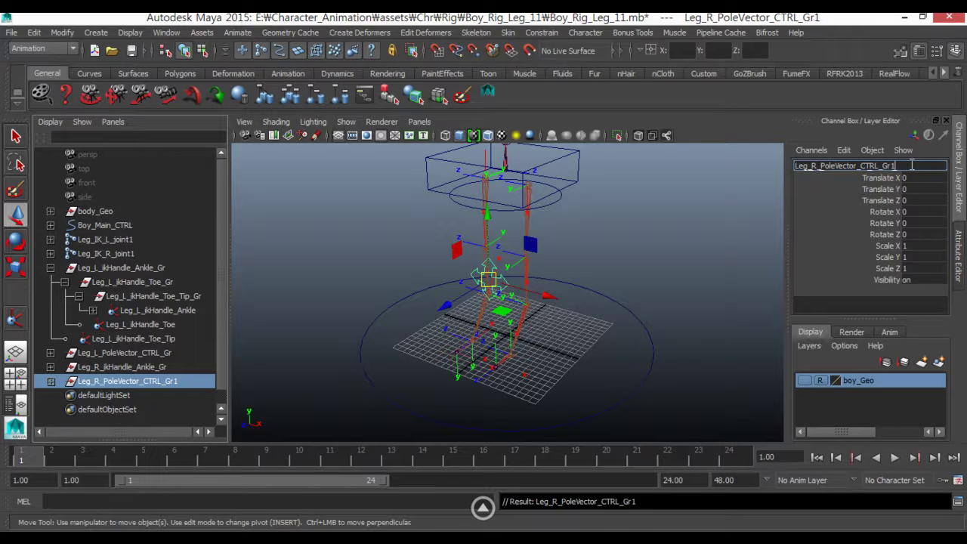
key(BackSpace)
key(Return)
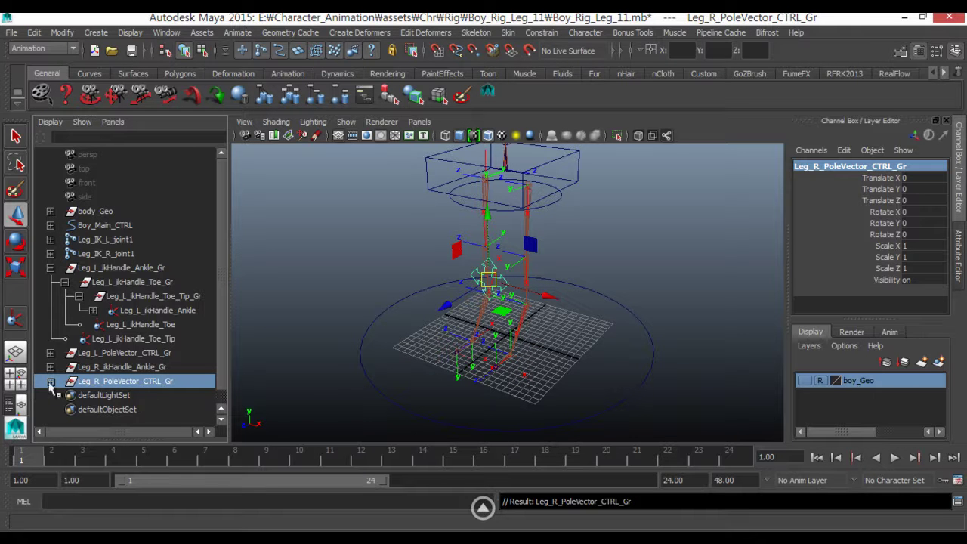
Rename the duplicated child control to Leg_R_PoleVector_CTRL
click(51, 380)
click(114, 395)
double_click(810, 167)
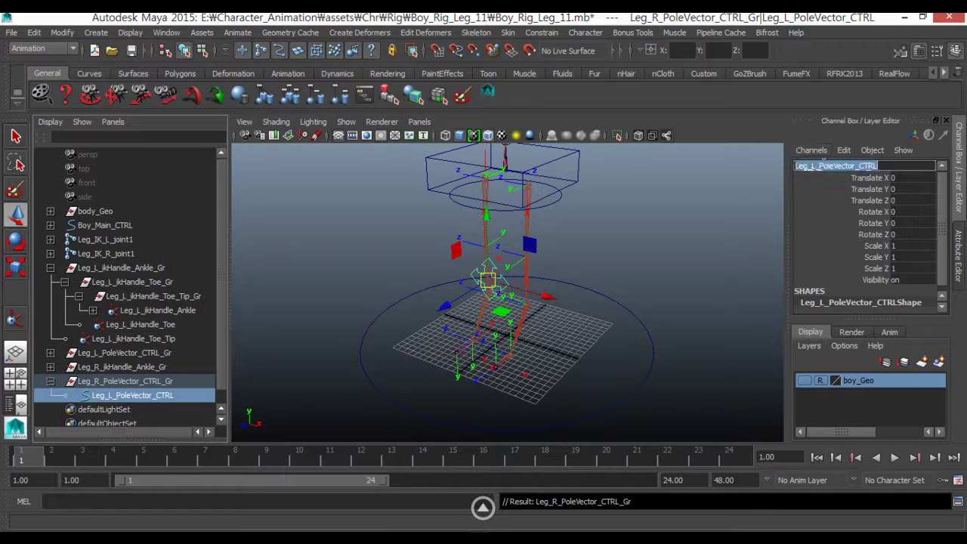
click(813, 166)
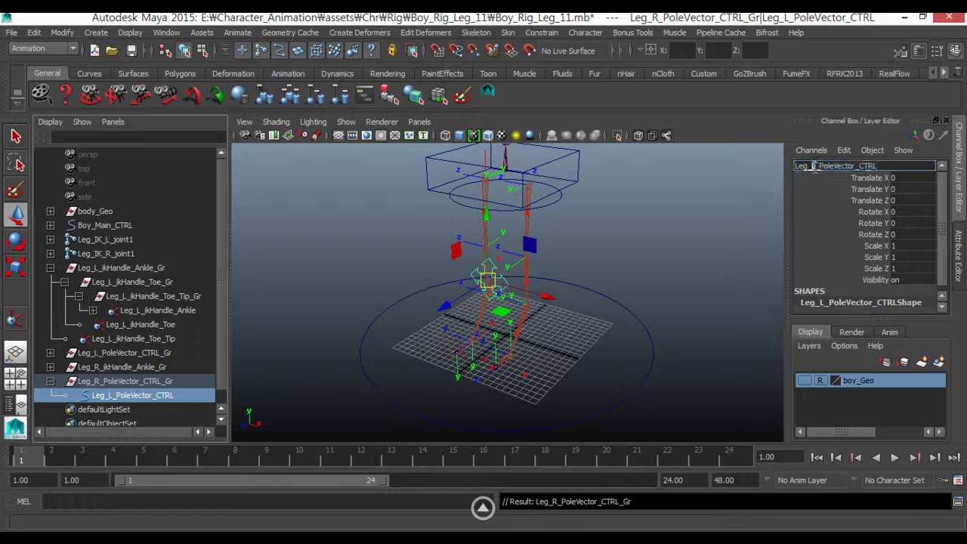
text(R)
key(Return)
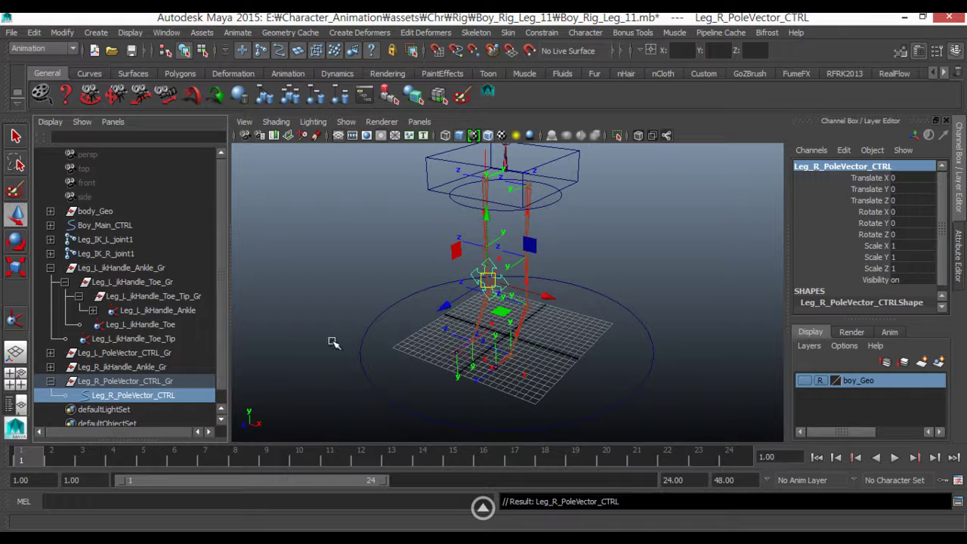
click(100, 382)
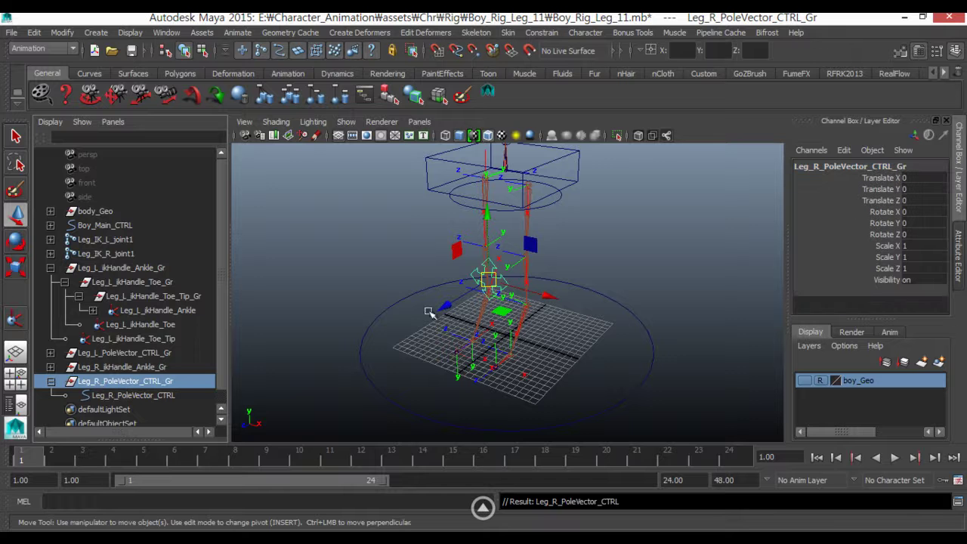
In front view, move the right pole vector control group across to the right leg
mouse_move(388, 328)
alt+mouse_down()
mouse_move(469, 317)
mouse_move(422, 340)
alt+mouse_up()
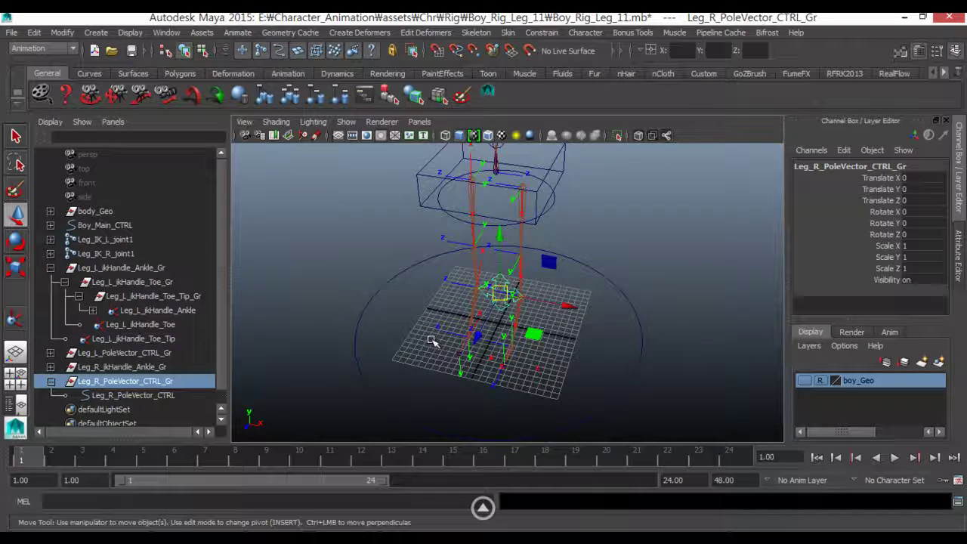
key(space)
key(space)
key(space)
key(space)
drag(354, 374, 356, 394)
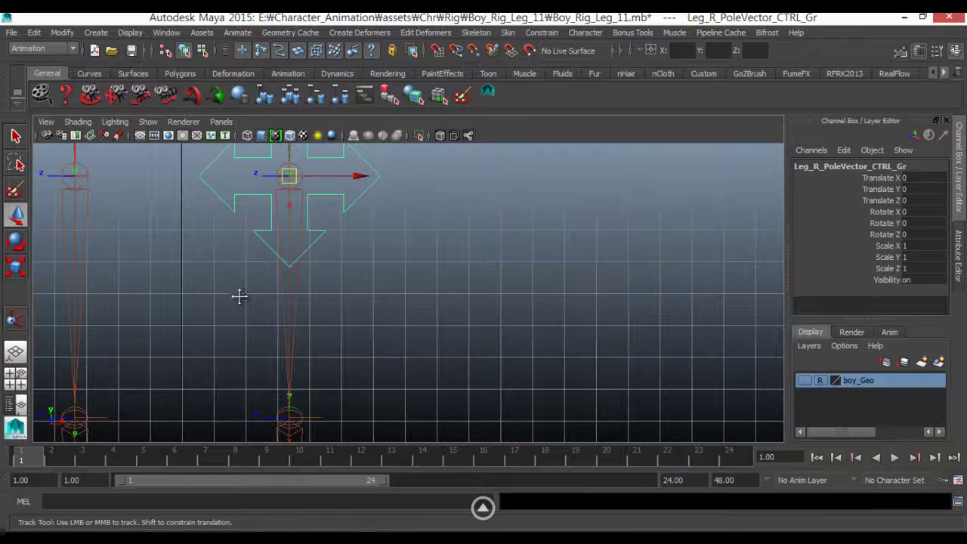
mouse_move(237, 296)
alt+middle_down()
mouse_move(269, 327)
mouse_move(226, 293)
alt+middle_up()
mouse_move(461, 380)
alt+middle_down()
mouse_move(392, 330)
mouse_move(415, 335)
mouse_move(298, 298)
alt+middle_up()
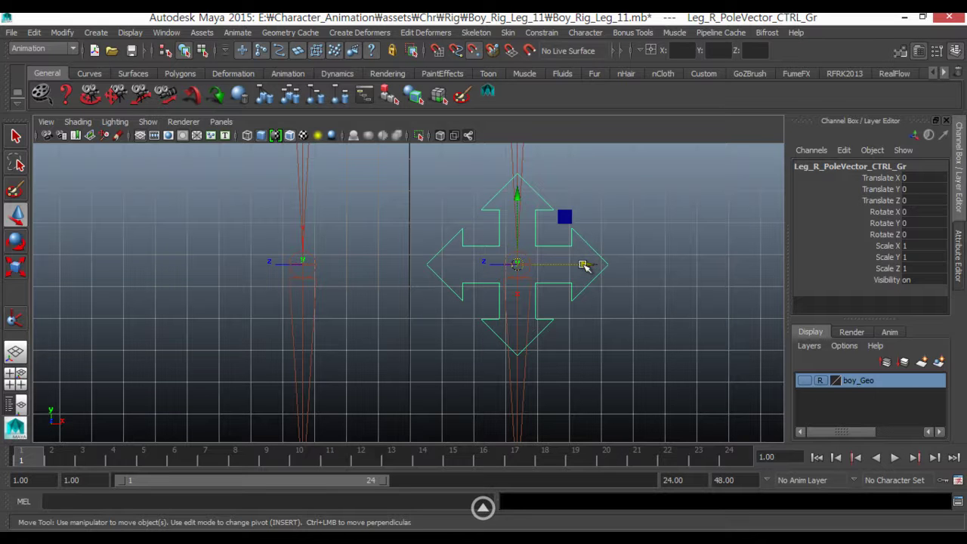
drag(583, 265, 356, 280)
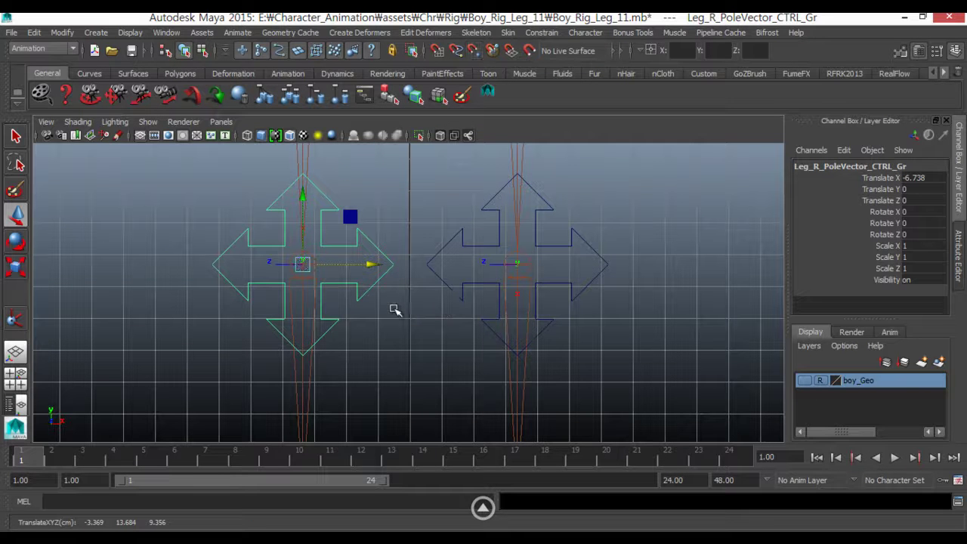
click(239, 291)
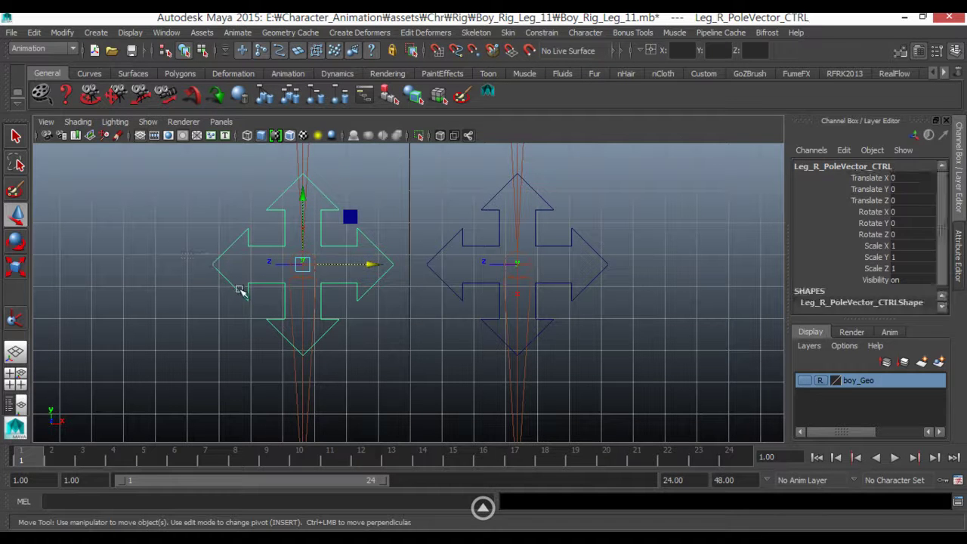
click(194, 284)
click(249, 284)
Freeze Transformations on Leg_R_PoleVector_CTRL_Gr so its channels read zero
click(15, 405)
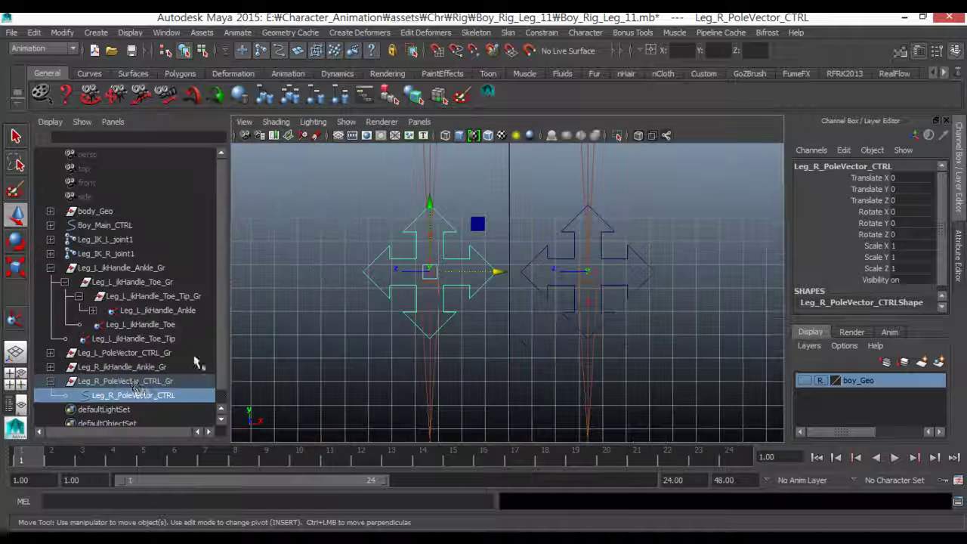
click(121, 382)
click(126, 395)
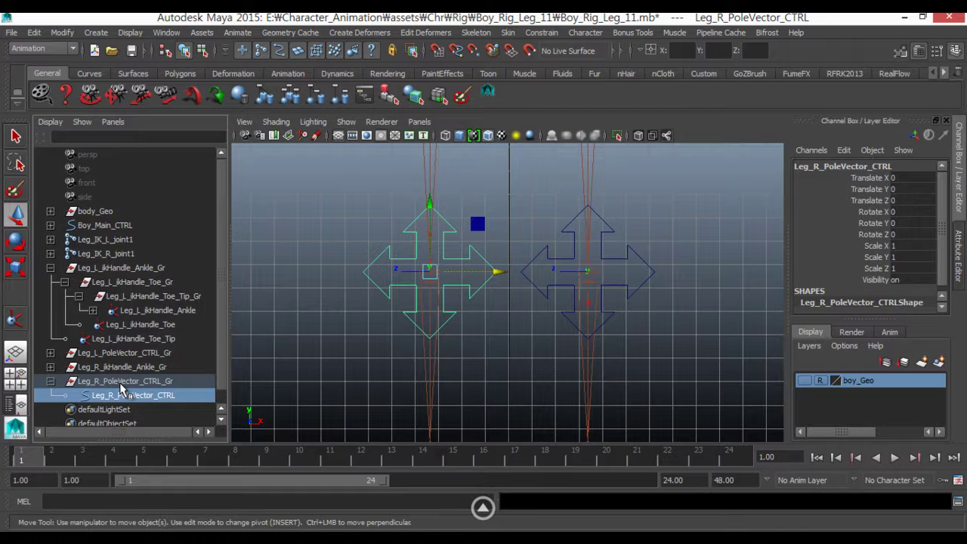
click(121, 381)
click(62, 33)
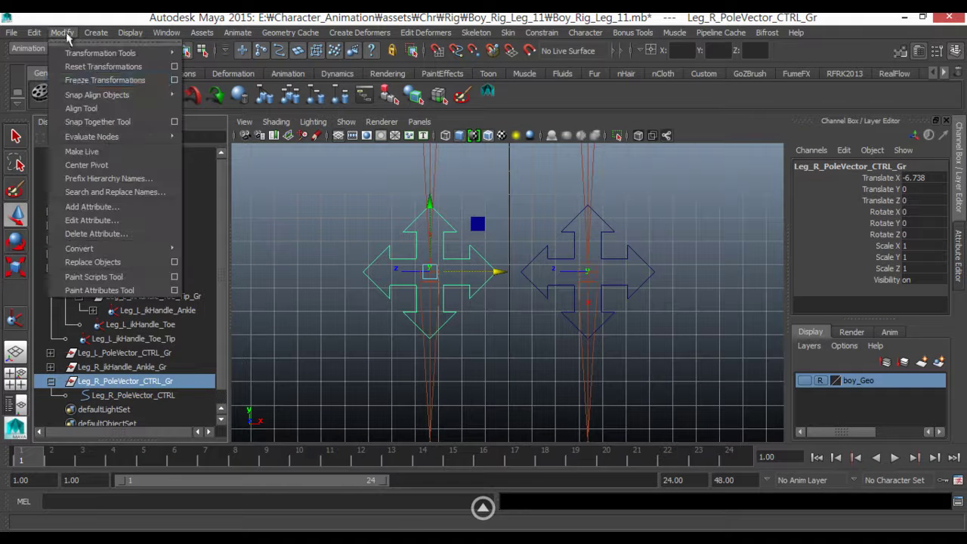
click(90, 80)
click(129, 395)
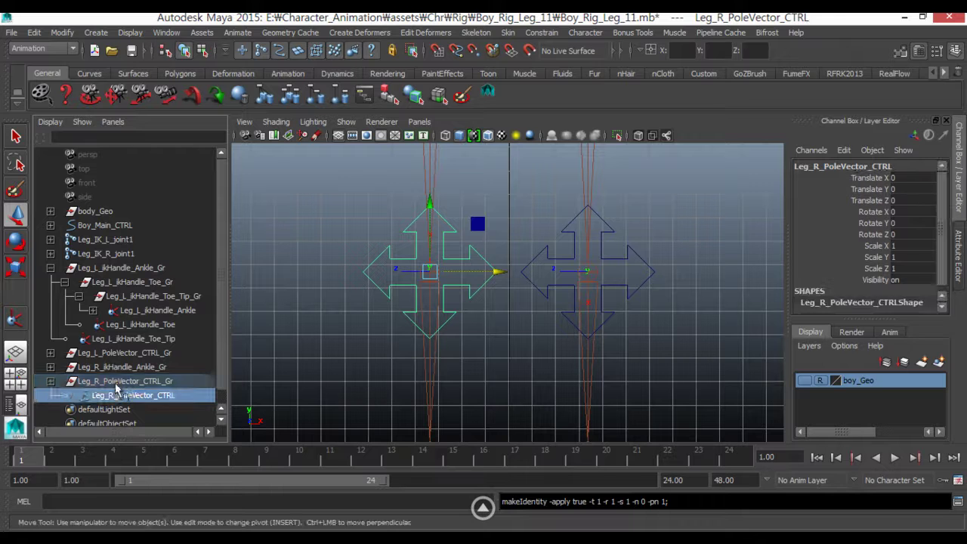
click(125, 381)
click(372, 330)
key(space)
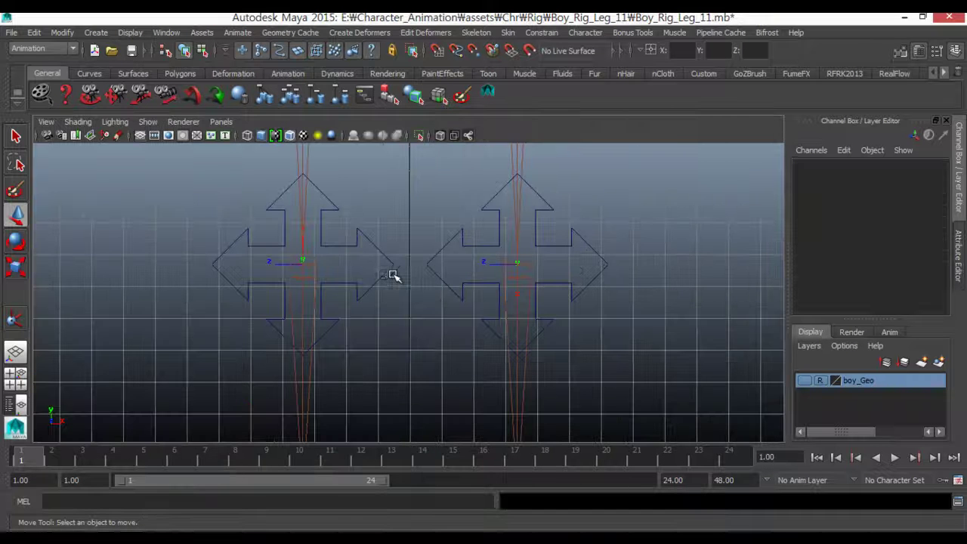
click(221, 122)
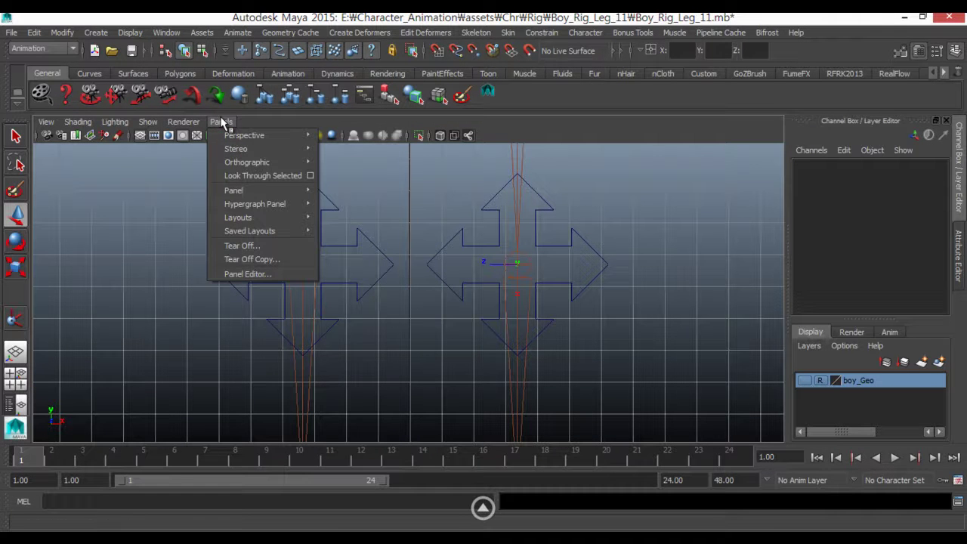
mouse_move(250, 231)
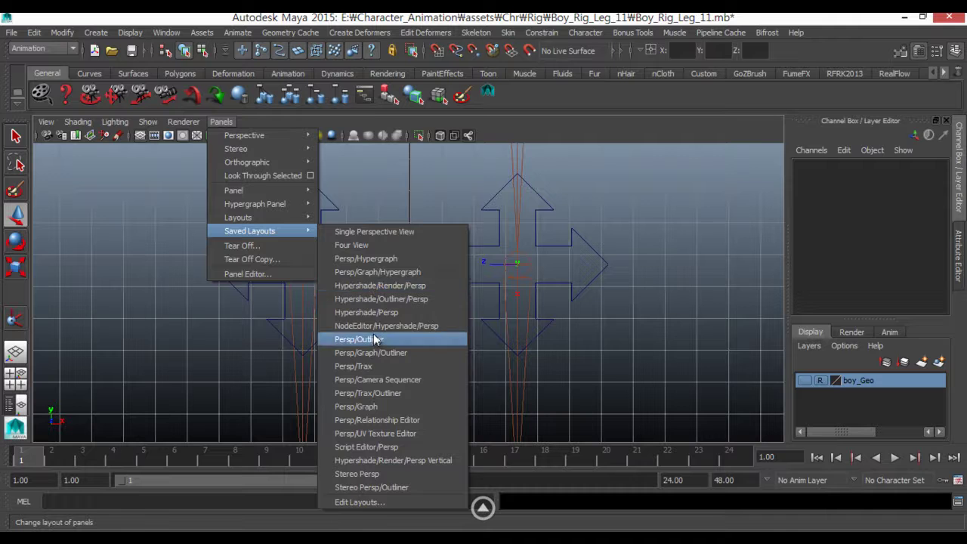
Switch to the Persp/Outliner layout and pole-vector constrain Leg_R_ikHandle_Ankle to Leg_R_PoleVector_CTRL
click(373, 339)
alt+drag(385, 313, 395, 267)
click(400, 265)
mouse_move(326, 288)
alt+mouse_down()
mouse_move(460, 276)
mouse_move(438, 306)
mouse_move(369, 310)
alt+mouse_up()
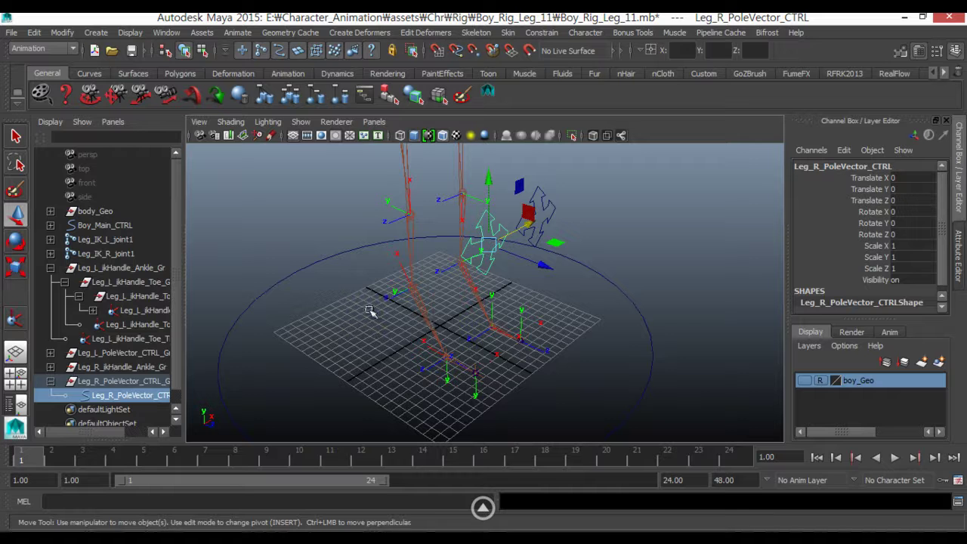
shift+click(416, 302)
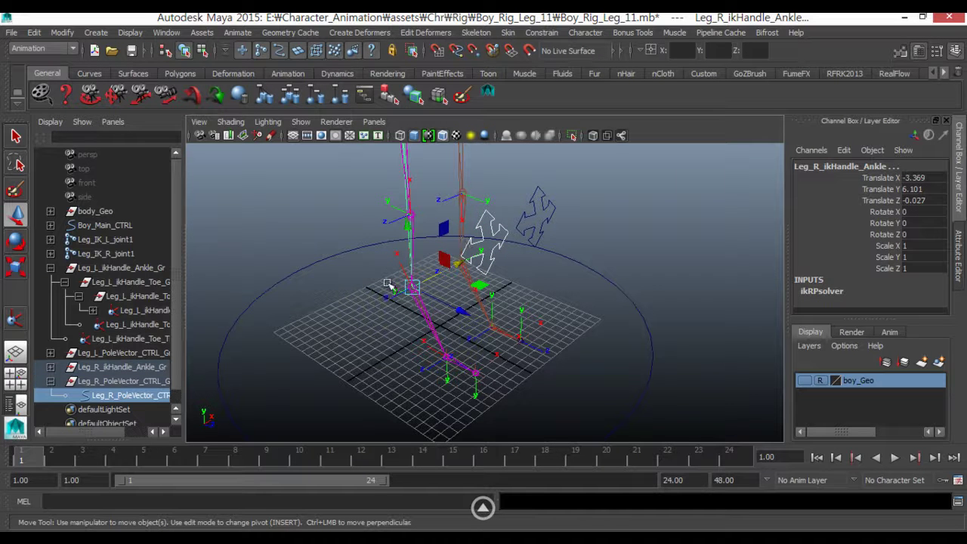
click(541, 32)
click(565, 192)
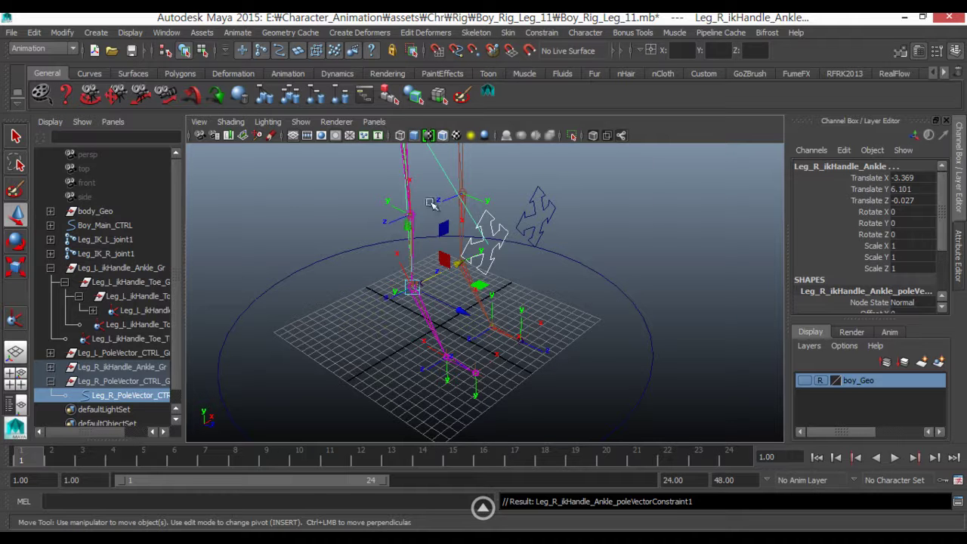
Test-move Leg_R_PoleVector_CTRL, undo it, and view the whole rig
click(323, 240)
mouse_move(403, 282)
alt+mouse_down()
mouse_move(388, 276)
mouse_move(395, 199)
mouse_move(423, 226)
mouse_move(540, 240)
alt+mouse_up()
click(405, 230)
key(ctrl+z)
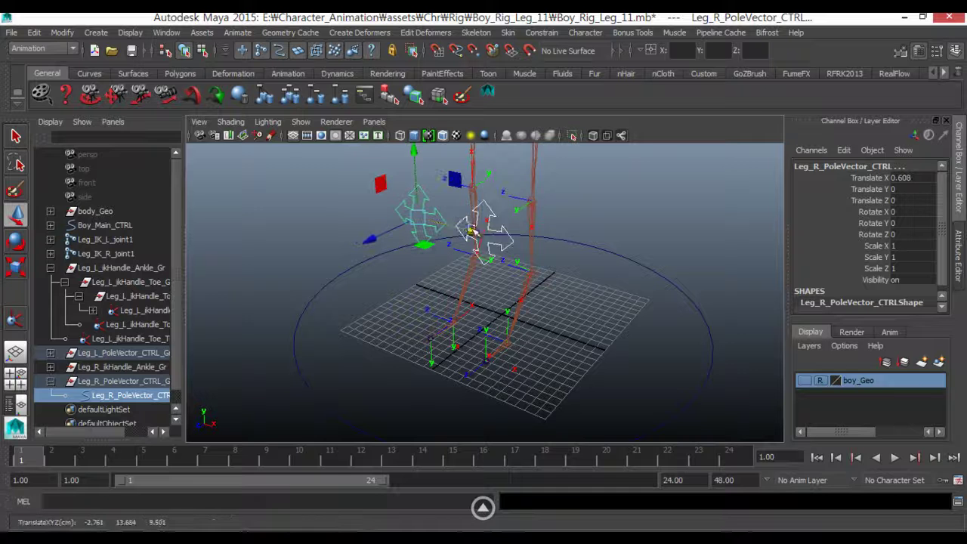
click(381, 257)
mouse_move(392, 268)
alt+mouse_down()
mouse_move(400, 319)
mouse_move(400, 307)
mouse_move(445, 315)
mouse_move(375, 320)
mouse_move(371, 335)
mouse_move(371, 326)
alt+mouse_up()
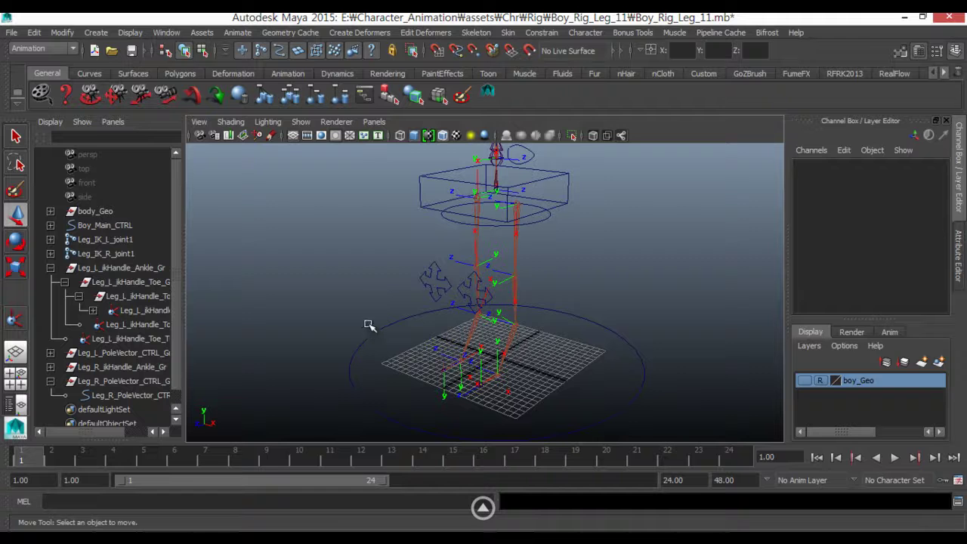